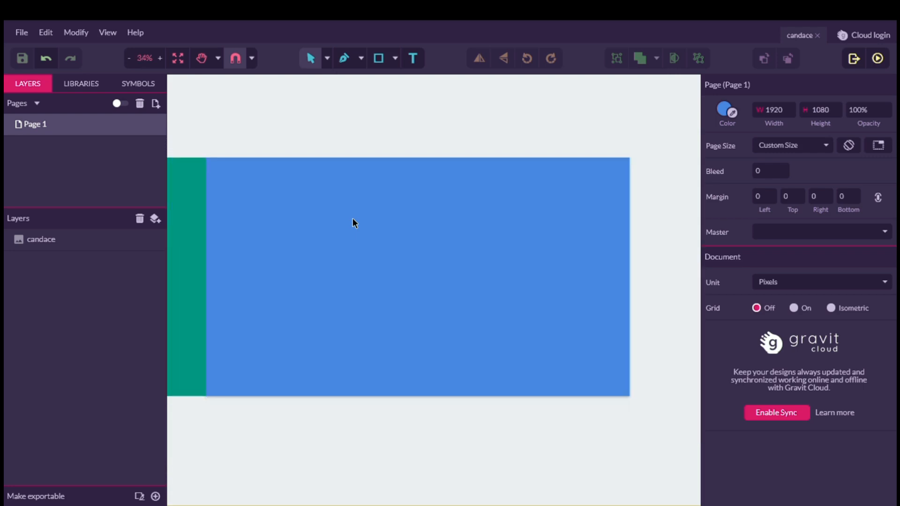
# Step: Examine the green reference image of the character placed beside the empty blue page
pyautogui.click(181, 59)
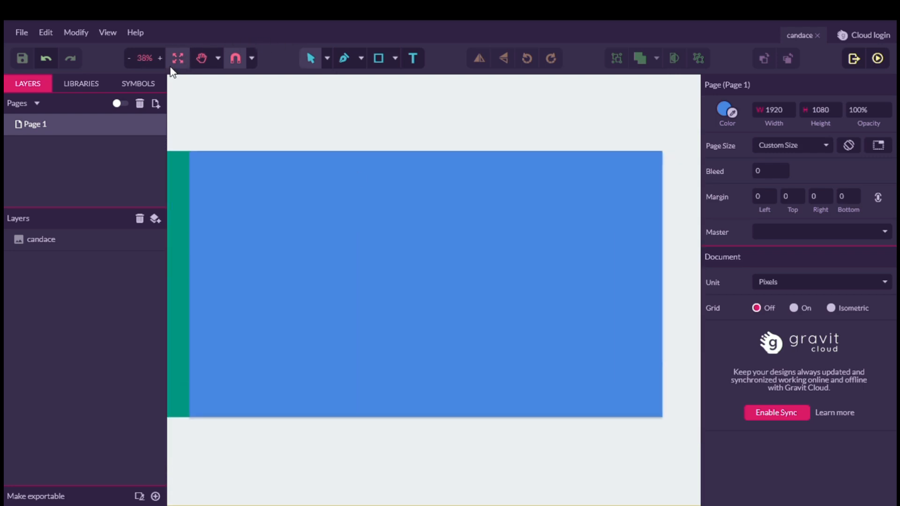
pyautogui.scroll(-3, 355, 184)
pyautogui.scroll(8, 355, 184)
pyautogui.scroll(1, 356, 187)
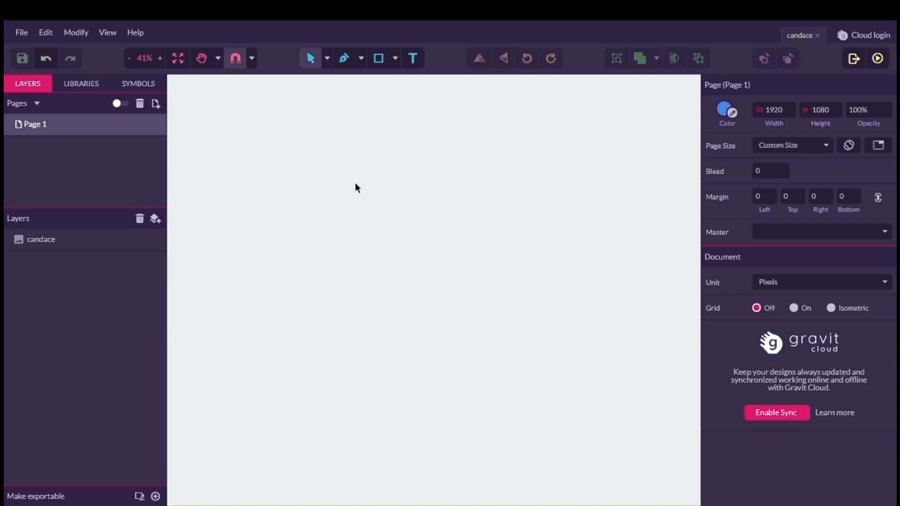
pyautogui.scroll(-5, 356, 188)
pyautogui.scroll(2, 356, 187)
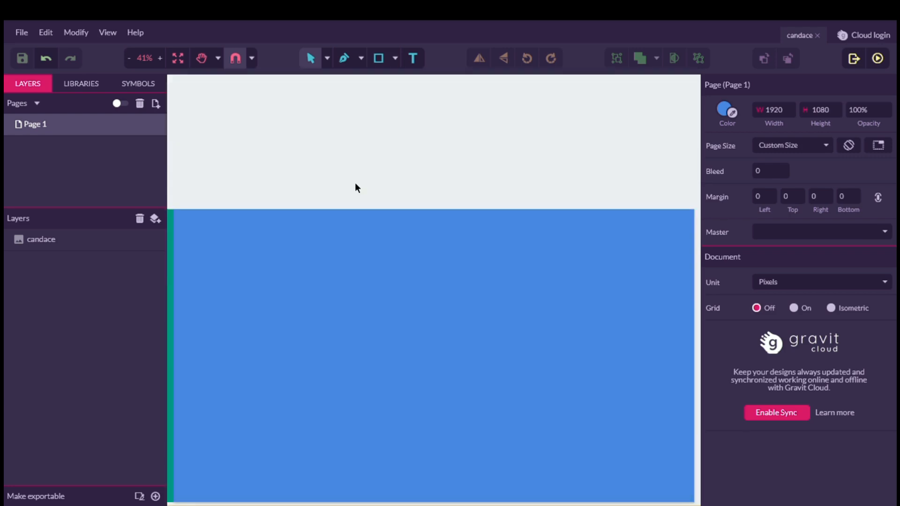
pyautogui.click(183, 58)
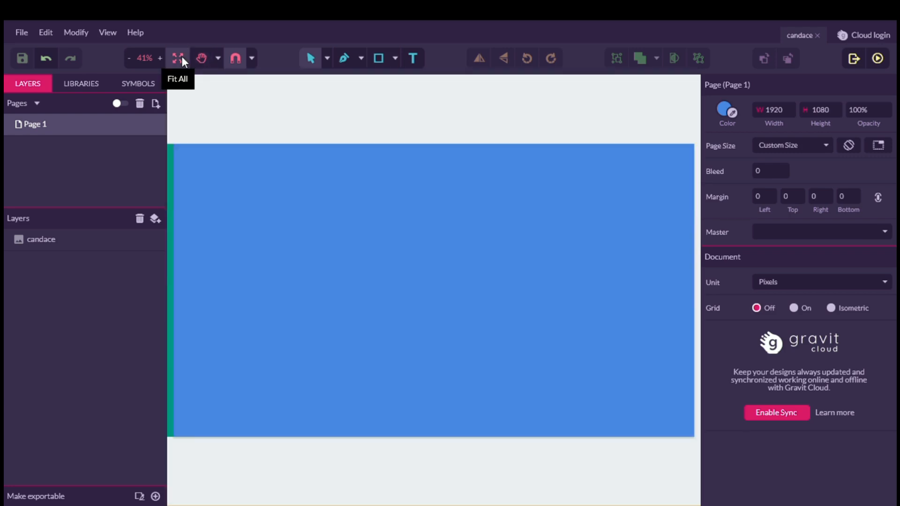
pyautogui.hscroll(6, 376, 244)
pyautogui.hscroll(-12, 375, 244)
pyautogui.click(377, 243)
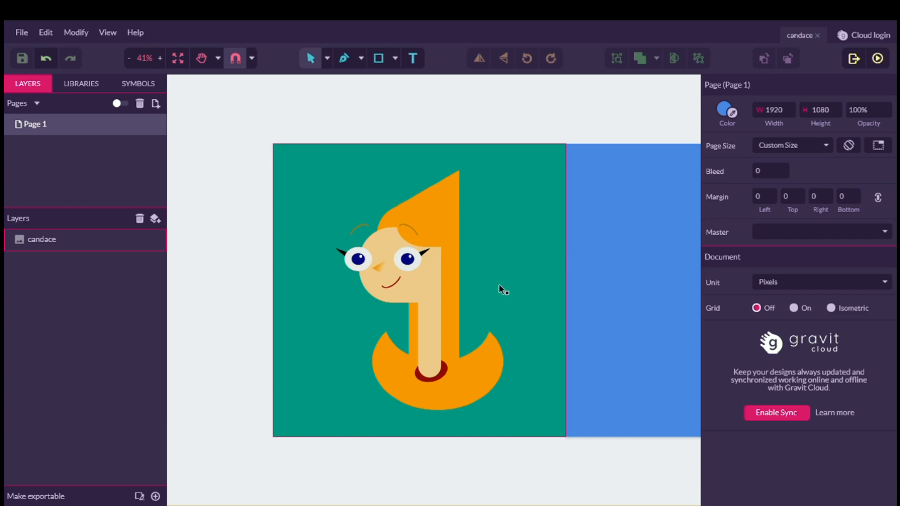
pyautogui.hscroll(10, 552, 288)
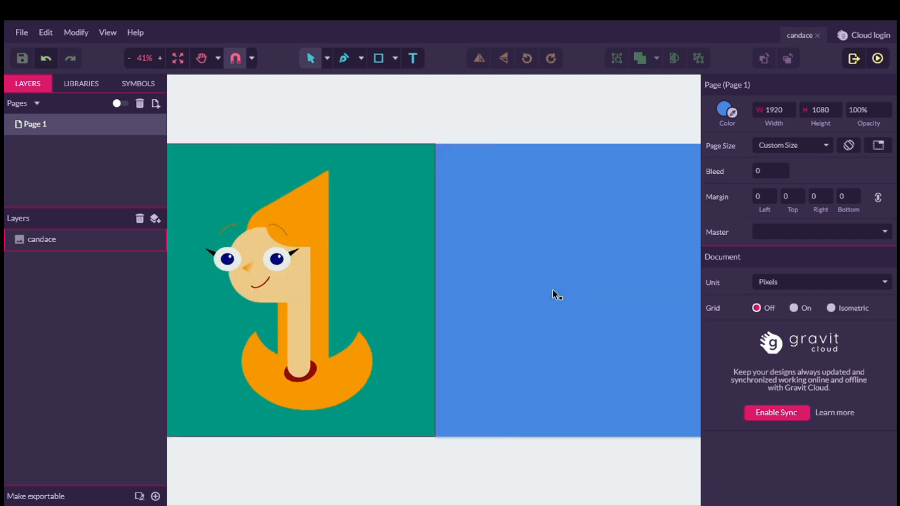
pyautogui.hscroll(-5, 552, 289)
pyautogui.hscroll(10, 589, 286)
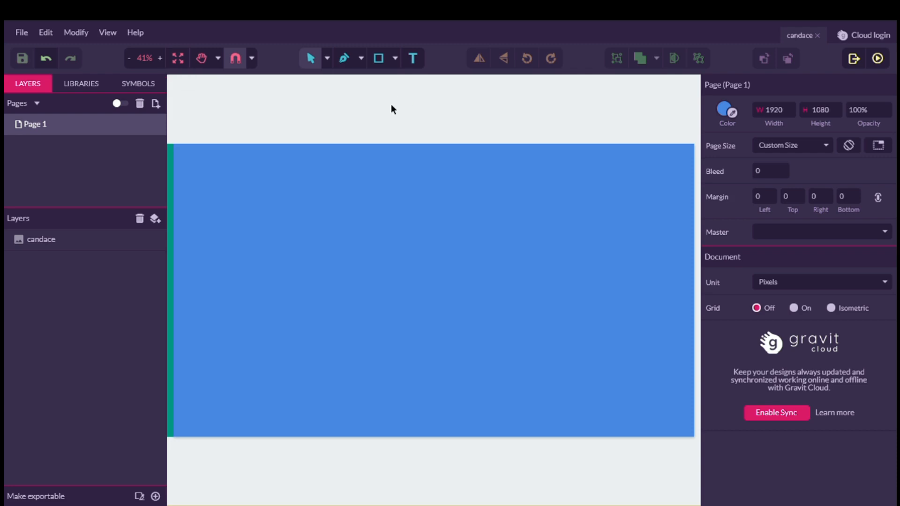
# Step: Draw a square about 338 px wide near the middle of the blue page with the Rectangle tool
pyautogui.click(398, 60)
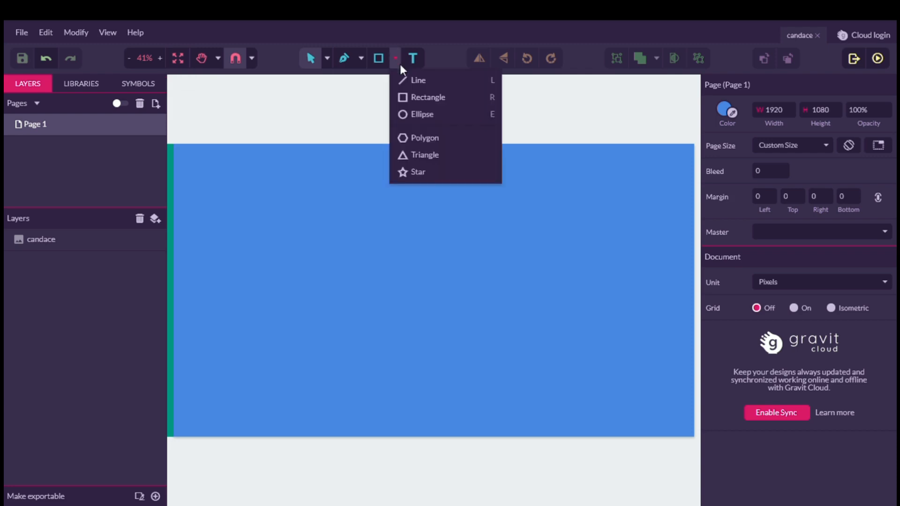
pyautogui.click(431, 97)
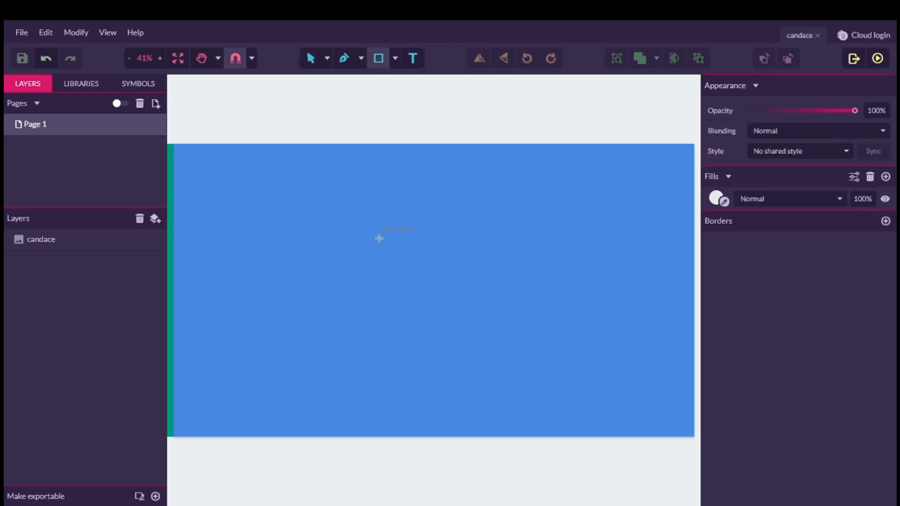
pyautogui.moveTo(379, 238)
pyautogui.mouseDown()
pyautogui.moveTo(432, 307)
pyautogui.moveTo(464, 312)
pyautogui.moveTo(435, 299)
pyautogui.moveTo(456, 328)
pyautogui.moveTo(434, 295)
pyautogui.moveTo(466, 333)
pyautogui.moveTo(524, 313)
pyautogui.moveTo(527, 332)
pyautogui.moveTo(576, 304)
pyautogui.moveTo(496, 325)
pyautogui.moveTo(449, 299)
pyautogui.moveTo(470, 322)
pyautogui.mouseUp()
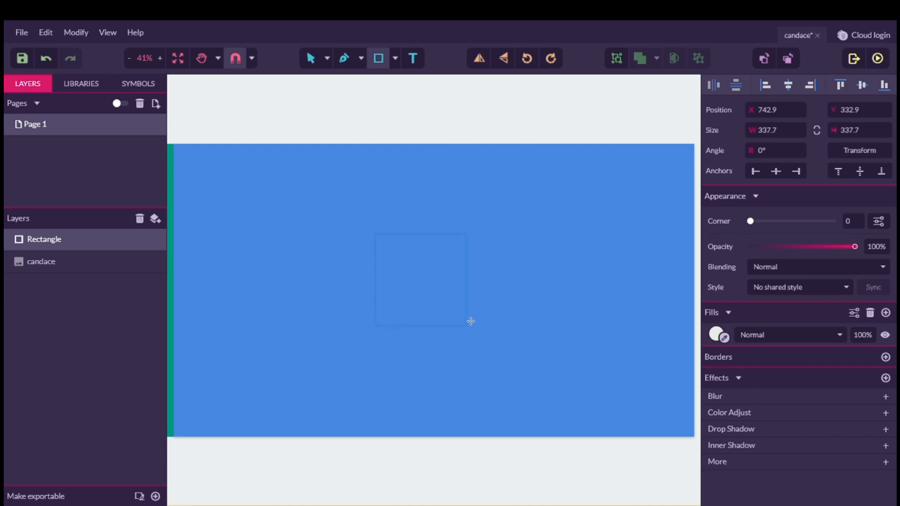
pyautogui.moveTo(471, 322); pyautogui.dragTo(471, 321)
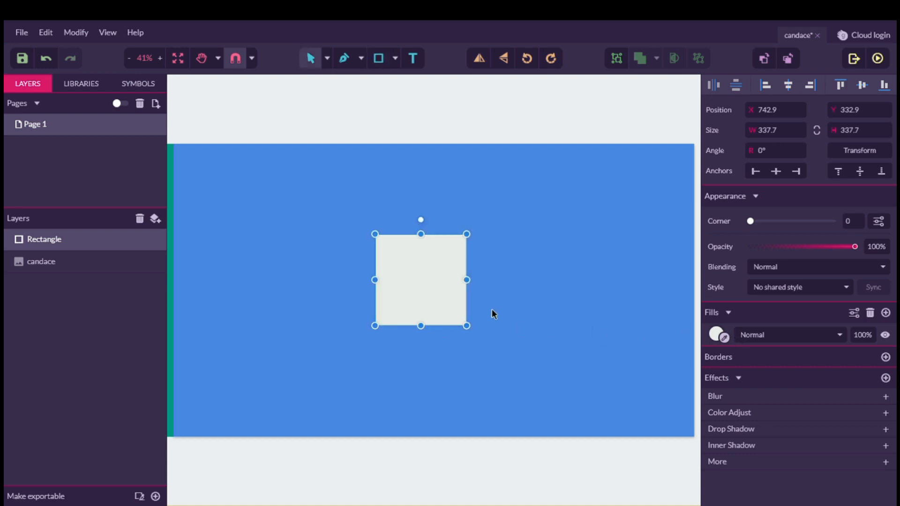
# Step: Fill the square with the skin colour sampled from the character in the reference image
pyautogui.hscroll(-5, 463, 301)
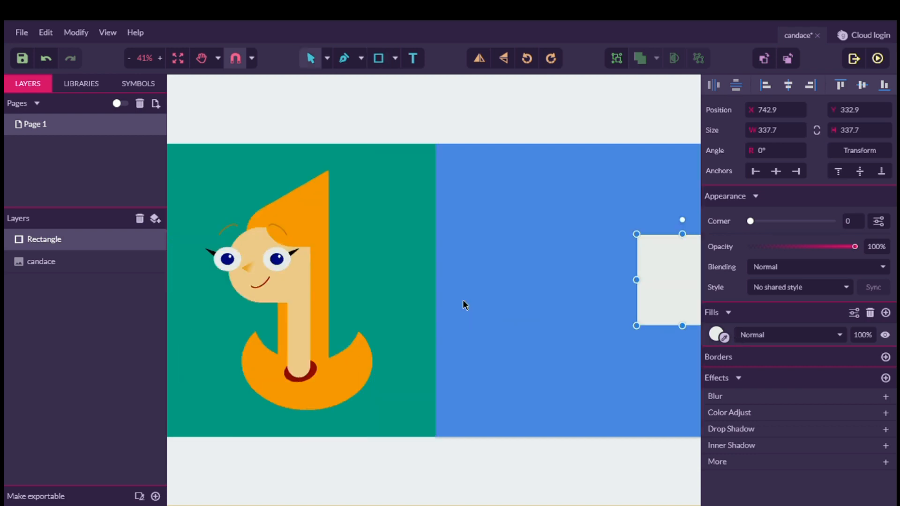
pyautogui.click(725, 337)
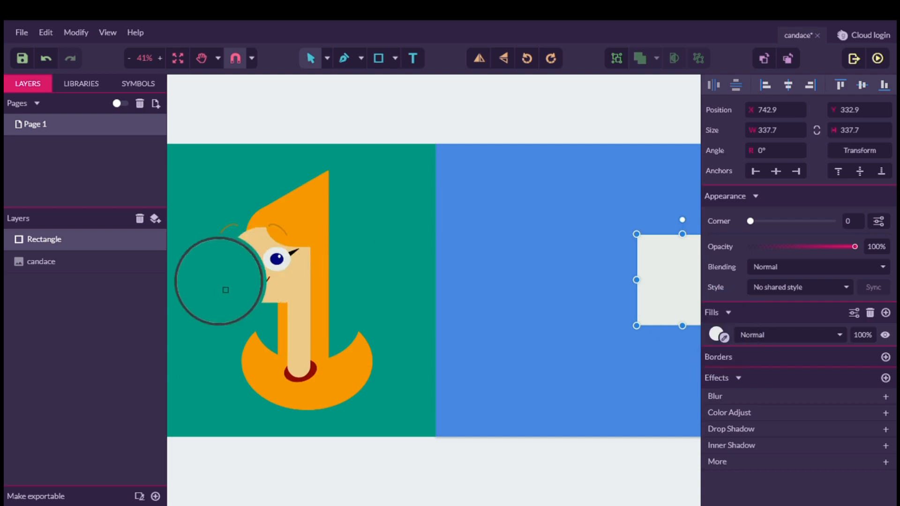
pyautogui.click(299, 299)
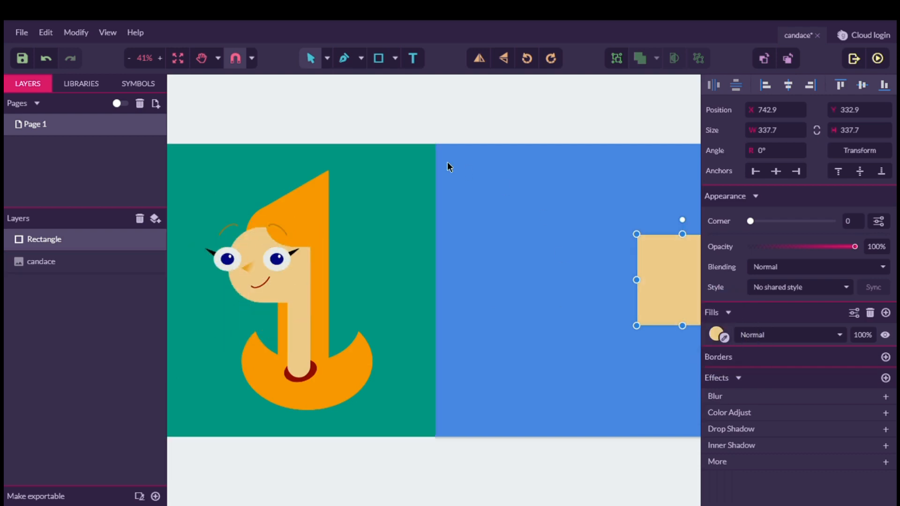
pyautogui.click(177, 63)
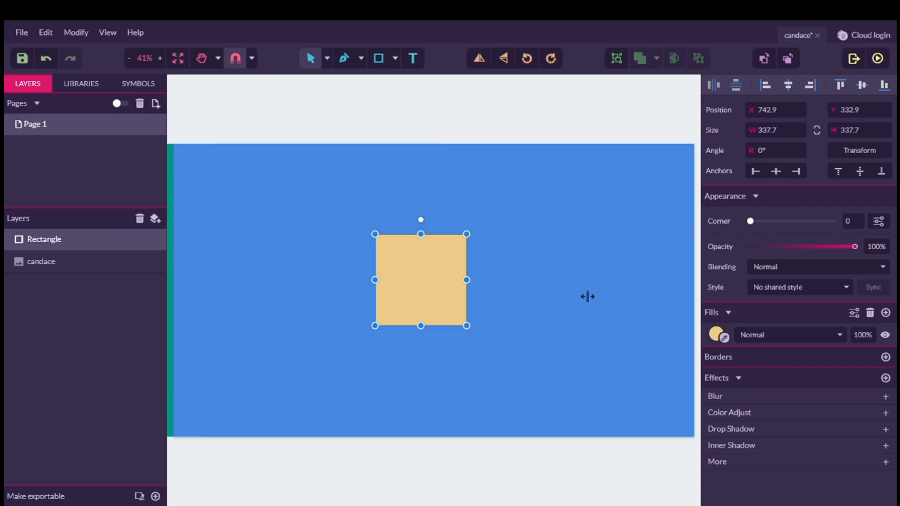
# Step: Round the square's corners to the maximum radius of 168.8 and turn off uniform corners
pyautogui.moveTo(751, 221); pyautogui.dragTo(835, 221)
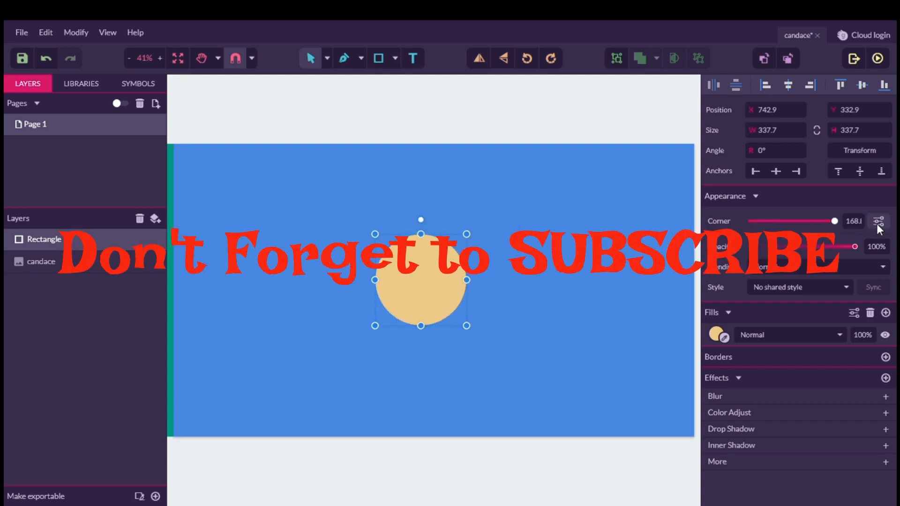
pyautogui.click(878, 222)
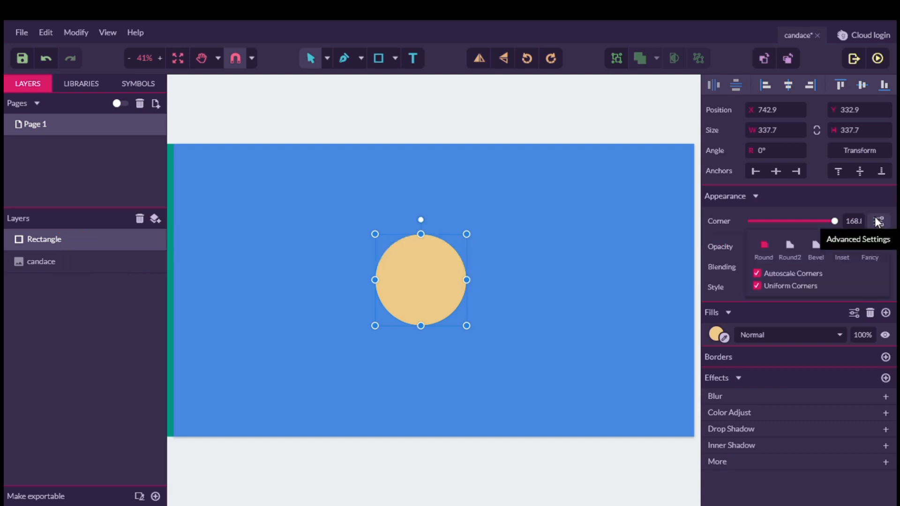
pyautogui.click(757, 285)
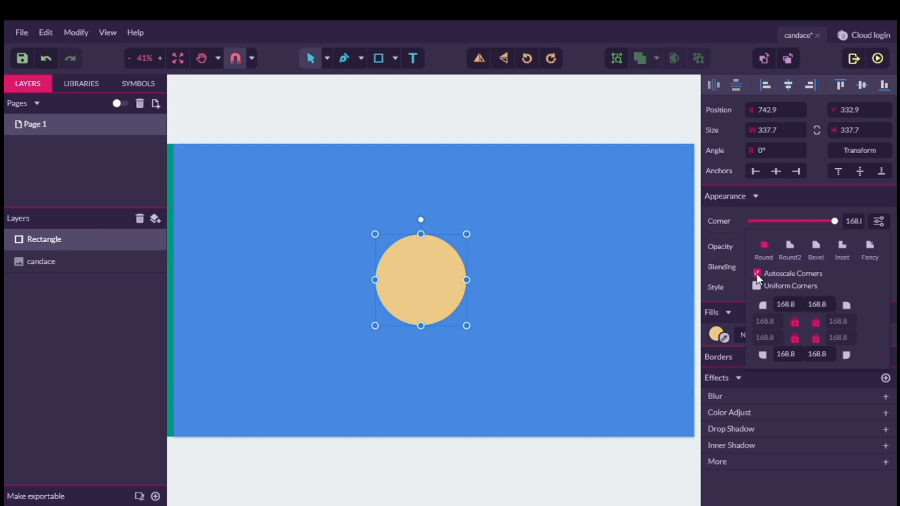
# Step: Set the radii of the shape's top-right and bottom-right corners to 0, leaving only the left side rounded
pyautogui.click(827, 305)
pyautogui.write('0')
pyautogui.press('Tab')
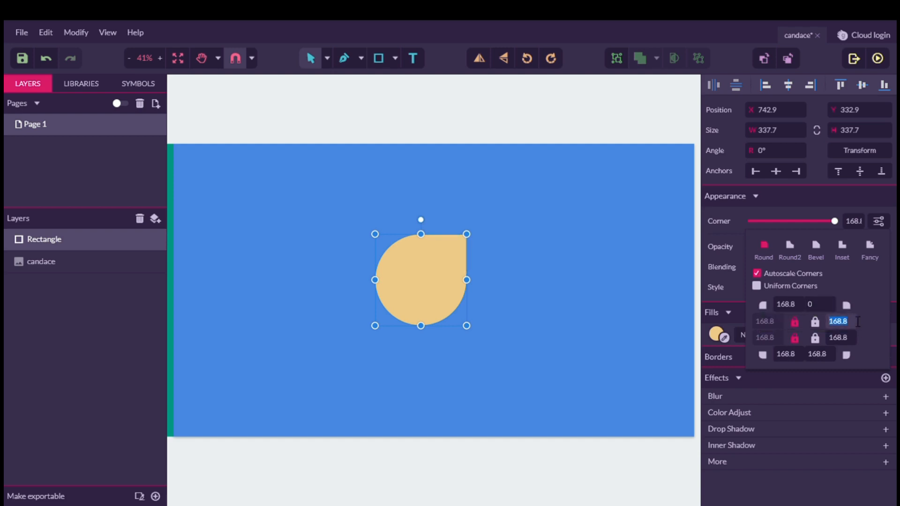
pyautogui.write('00')
pyautogui.click(836, 360)
pyautogui.write('0')
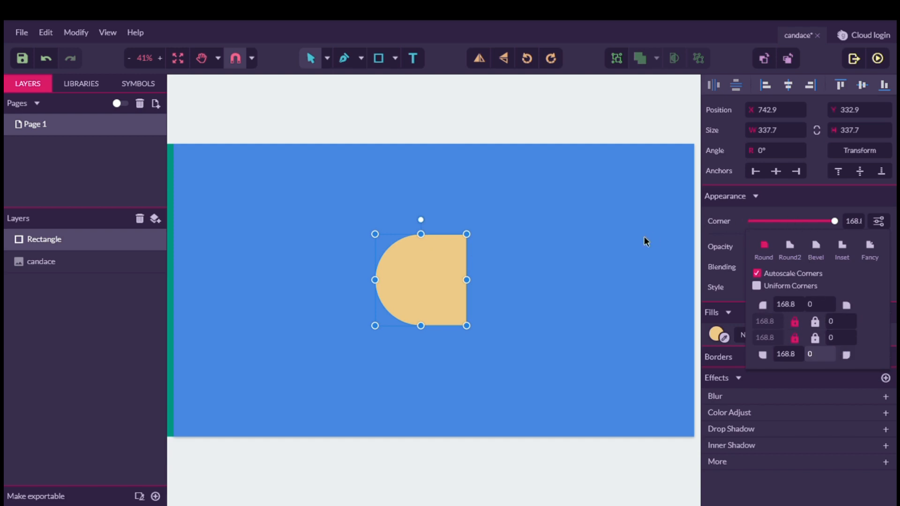
pyautogui.click(511, 273)
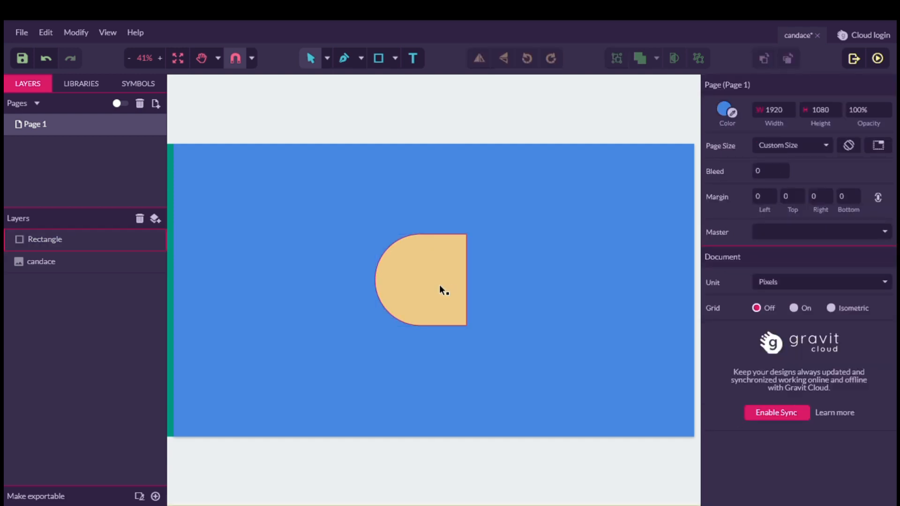
# Step: Compare the skin-coloured head shape with the face and hair of the reference character
pyautogui.hscroll(-5, 438, 286)
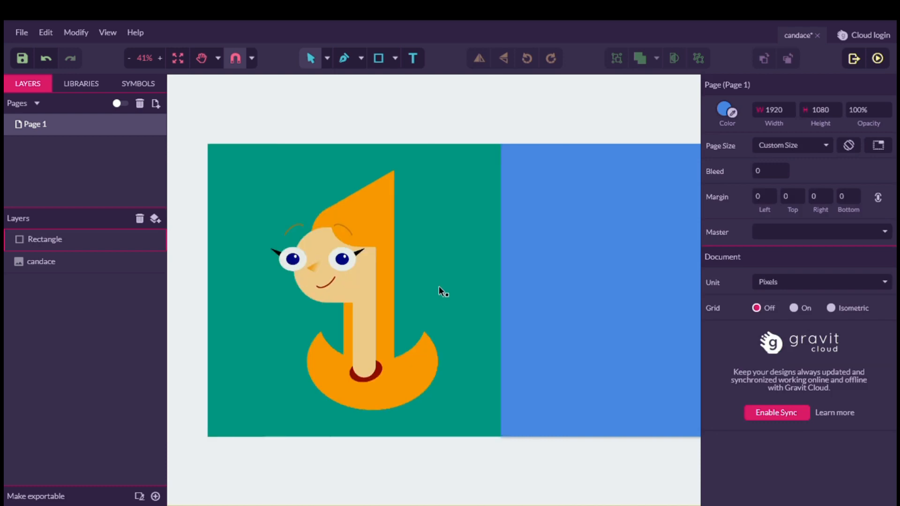
pyautogui.hscroll(5, 439, 286)
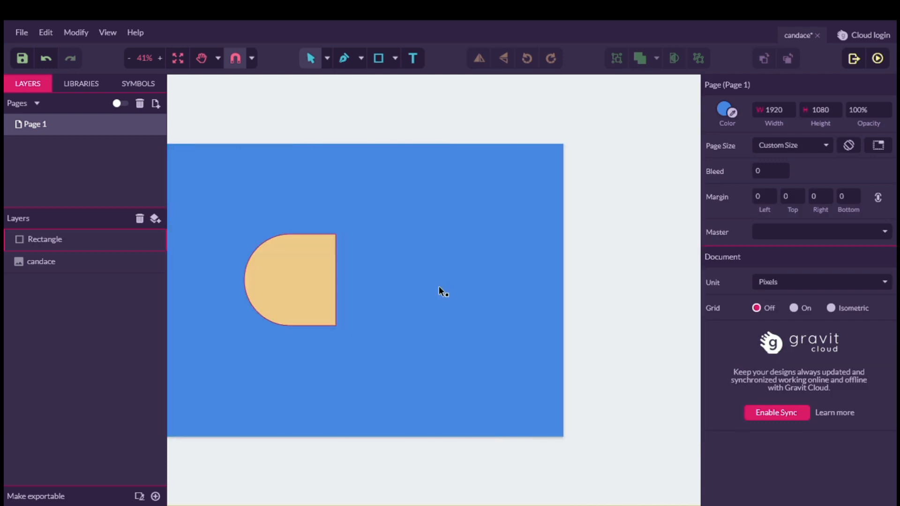
pyautogui.hscroll(-5, 439, 286)
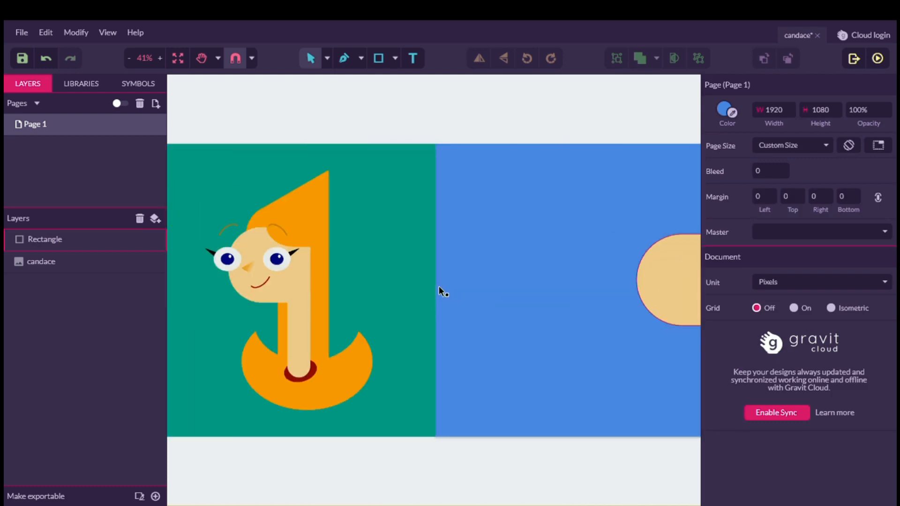
pyautogui.hscroll(4, 438, 286)
pyautogui.hscroll(-4, 426, 294)
pyautogui.hscroll(1, 426, 297)
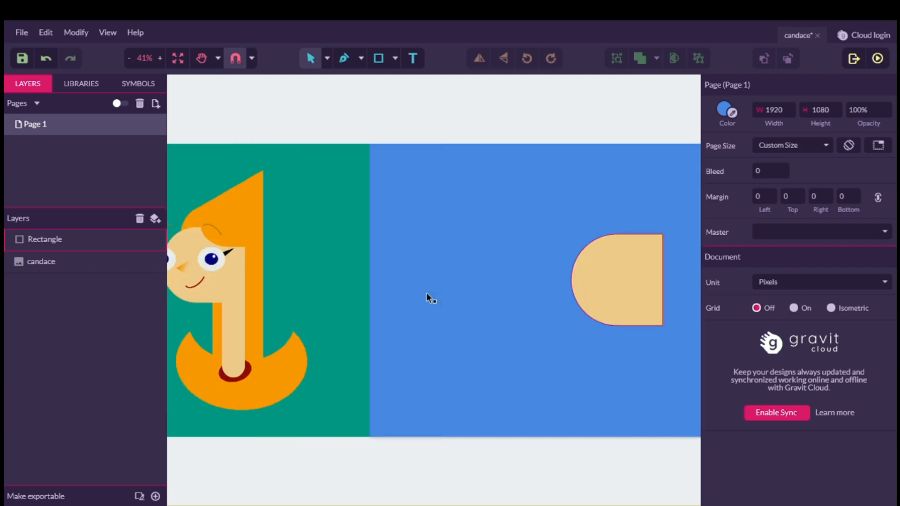
pyautogui.click(149, 255)
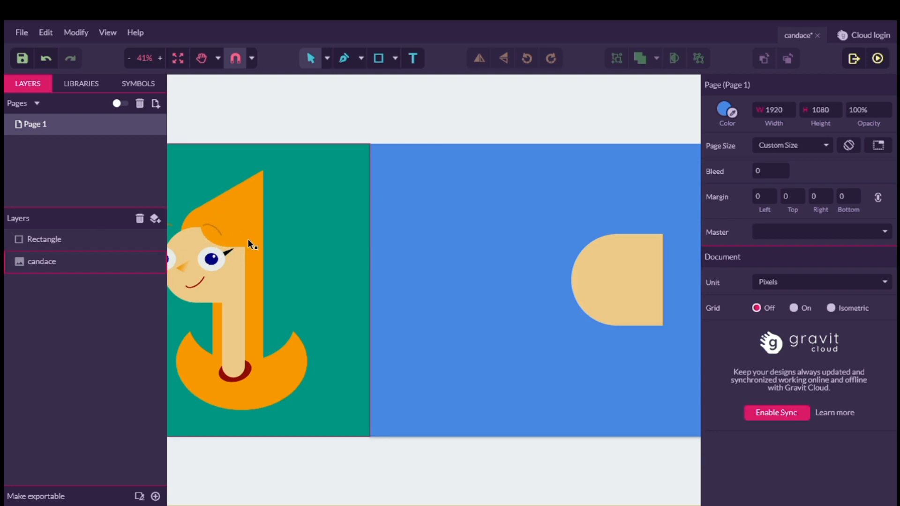
pyautogui.click(588, 294)
pyautogui.hscroll(3, 638, 291)
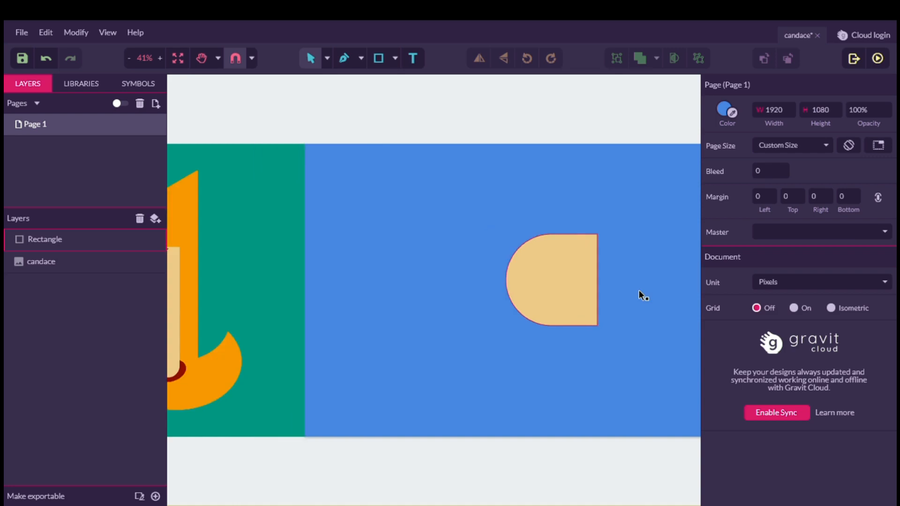
pyautogui.hscroll(-1, 601, 293)
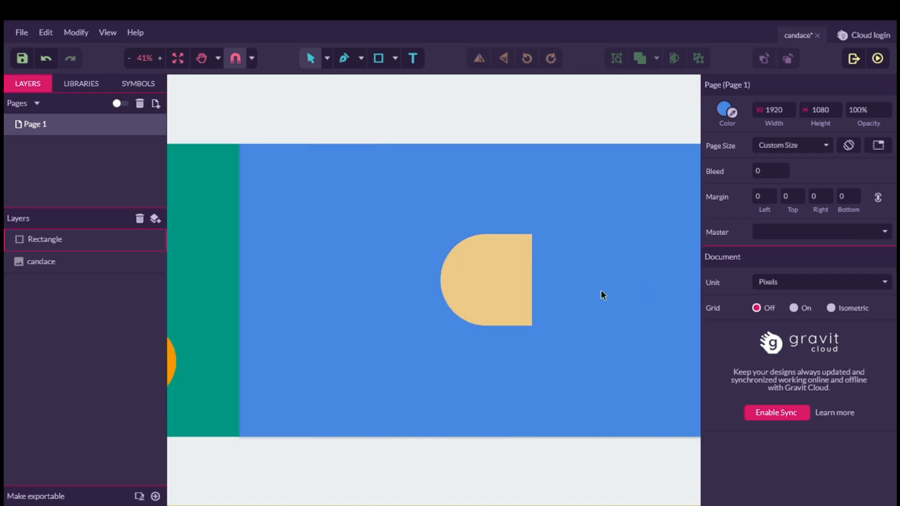
# Step: Duplicate the skin-coloured head shape and move the copy up and to the right, to about X 871, Y 144
pyautogui.click(518, 287)
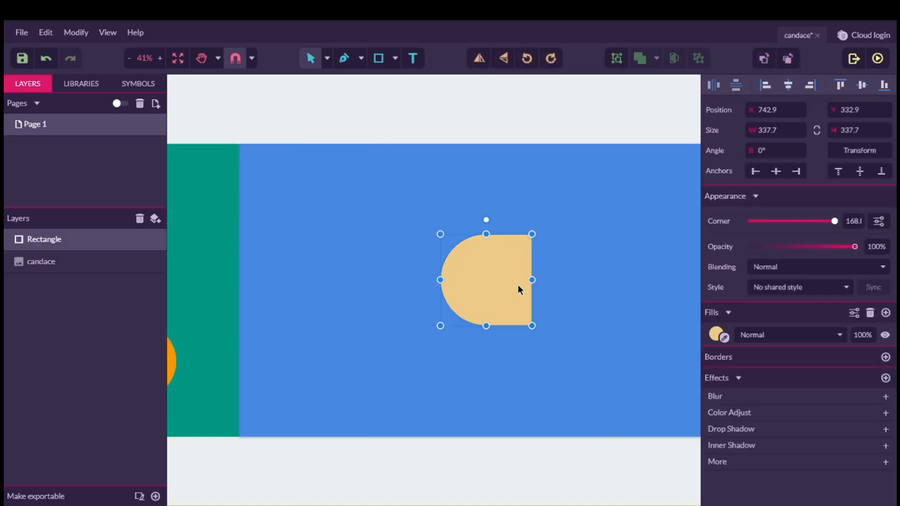
pyautogui.hotkey('ctrl', 'd')
pyautogui.moveTo(487, 281); pyautogui.dragTo(522, 232)
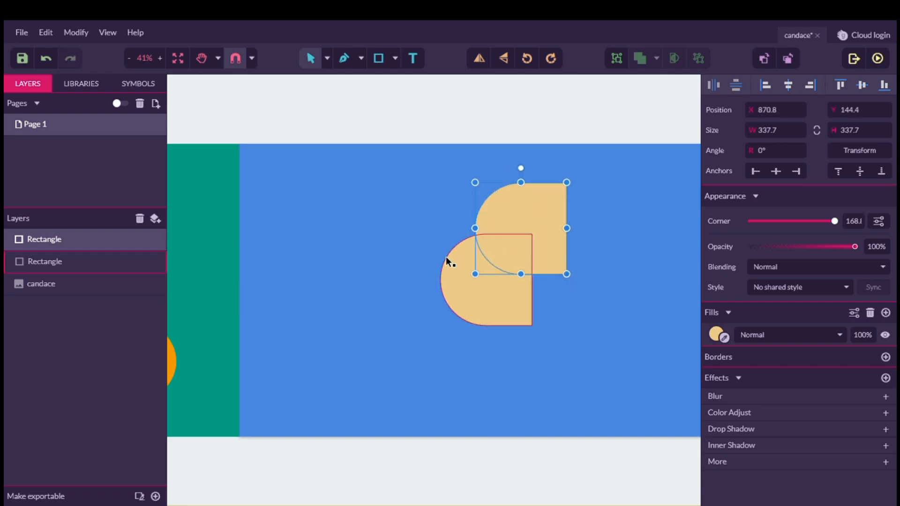
# Step: Fill the duplicated shape with the orange hair colour sampled from the reference image
pyautogui.scroll(2, 445, 272)
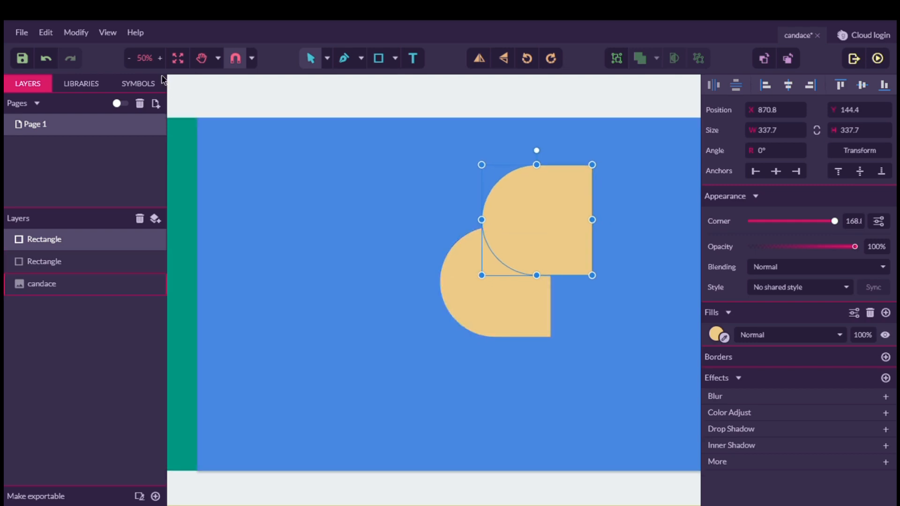
pyautogui.click(178, 58)
pyautogui.hscroll(-5, 275, 243)
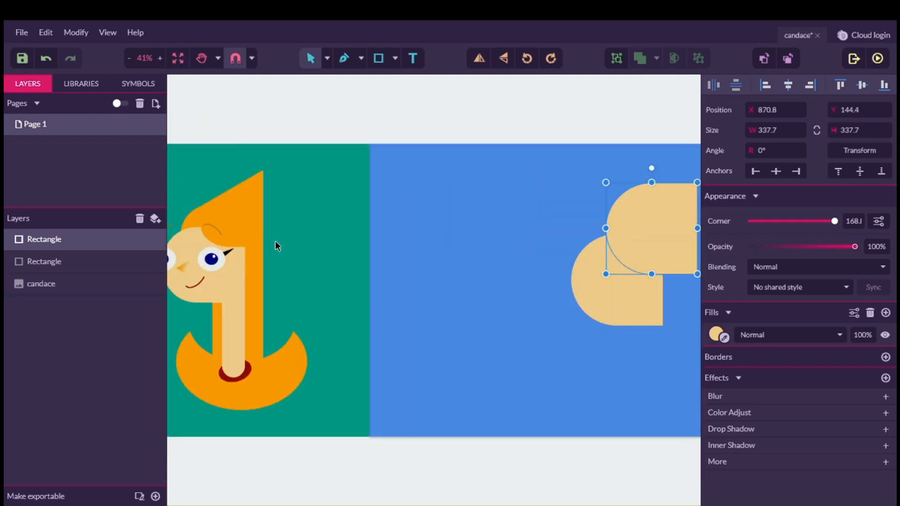
pyautogui.click(725, 335)
pyautogui.click(257, 227)
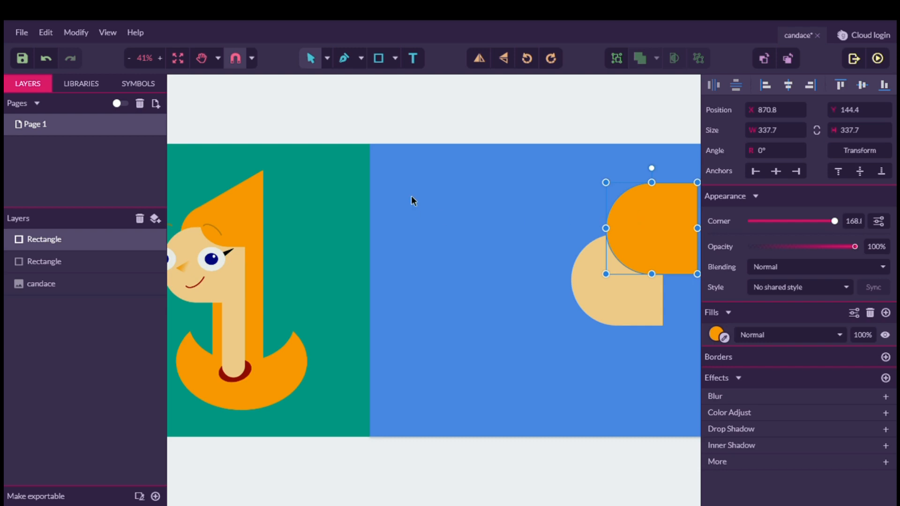
pyautogui.click(184, 57)
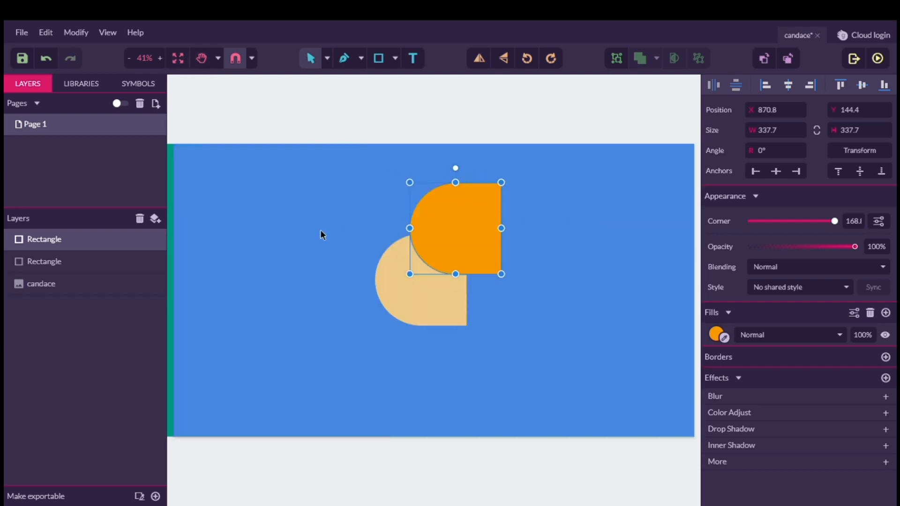
pyautogui.hscroll(-5, 295, 280)
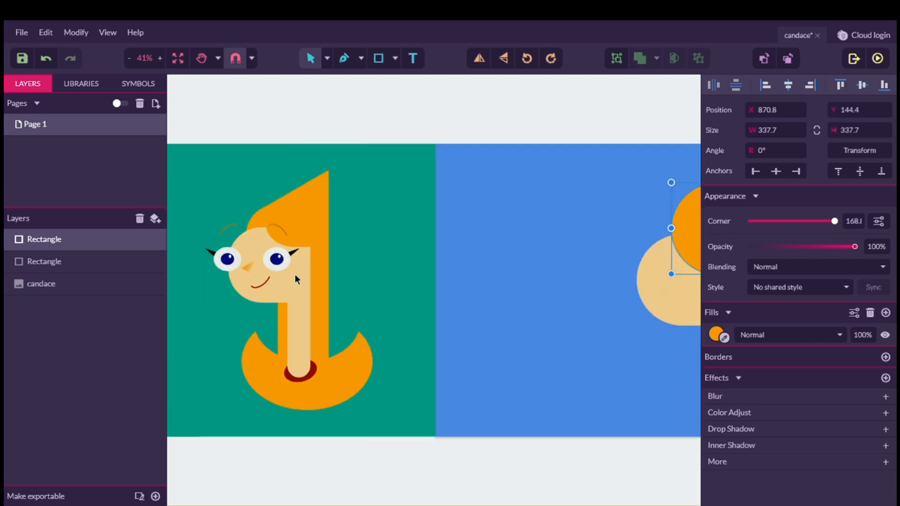
# Step: Scale the orange shape down proportionally from its upper-right corner to about 256 × 256 px
pyautogui.hscroll(3, 295, 278)
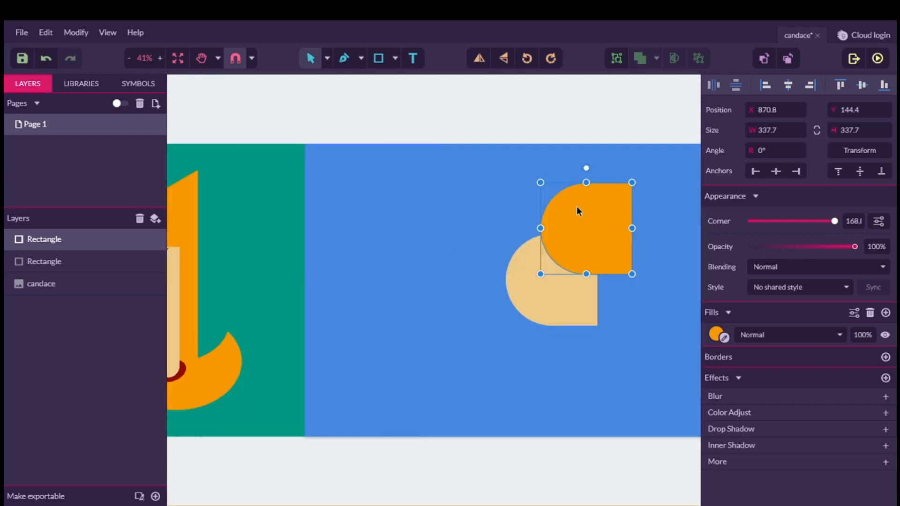
pyautogui.moveTo(632, 182); pyautogui.dragTo(609, 248)
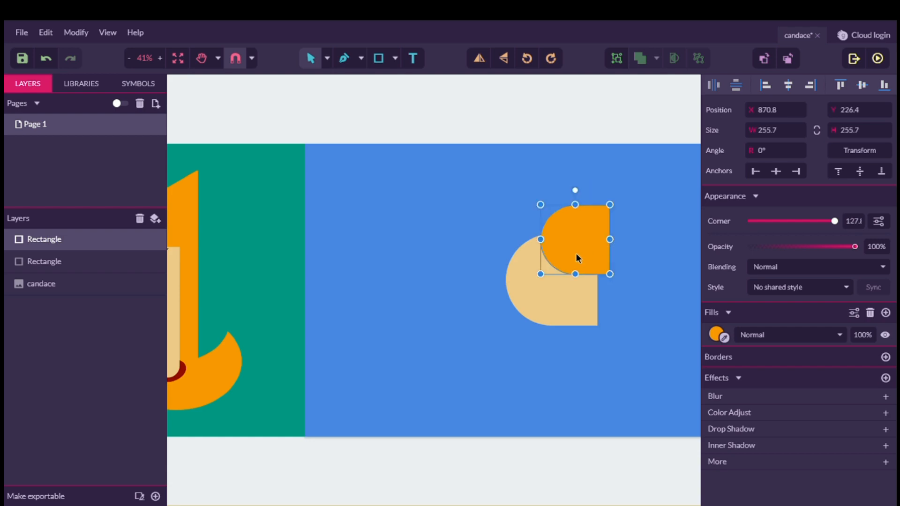
# Step: Compare the orange shape's size and position with the reference character's hair
pyautogui.scroll(3, 572, 261)
pyautogui.scroll(-3, 570, 257)
pyautogui.hscroll(-3, 570, 257)
pyautogui.hscroll(2, 569, 256)
pyautogui.hscroll(2, 569, 256)
pyautogui.hscroll(-4, 570, 257)
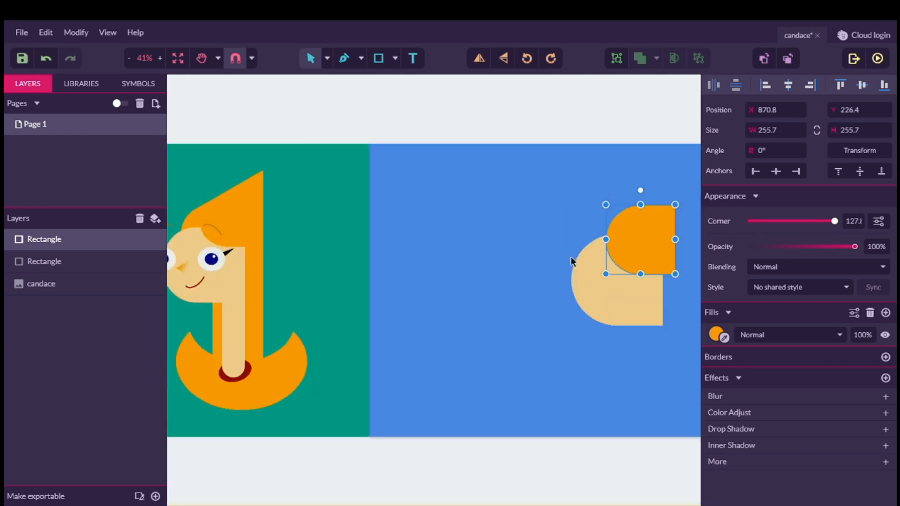
pyautogui.hscroll(4, 570, 257)
pyautogui.hscroll(-3, 345, 237)
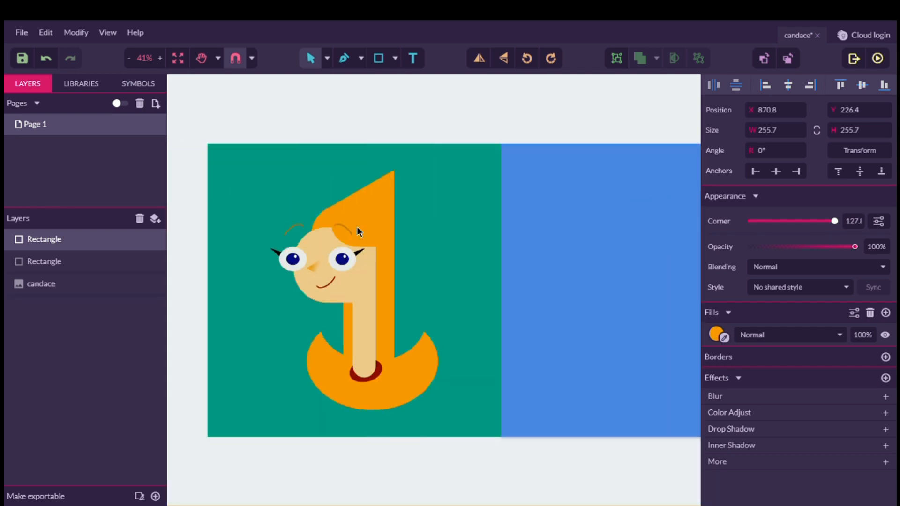
# Step: Duplicate the orange shape, place the copy up and to the left at about X 726, Y 178, and send it to the back
pyautogui.hscroll(3, 464, 225)
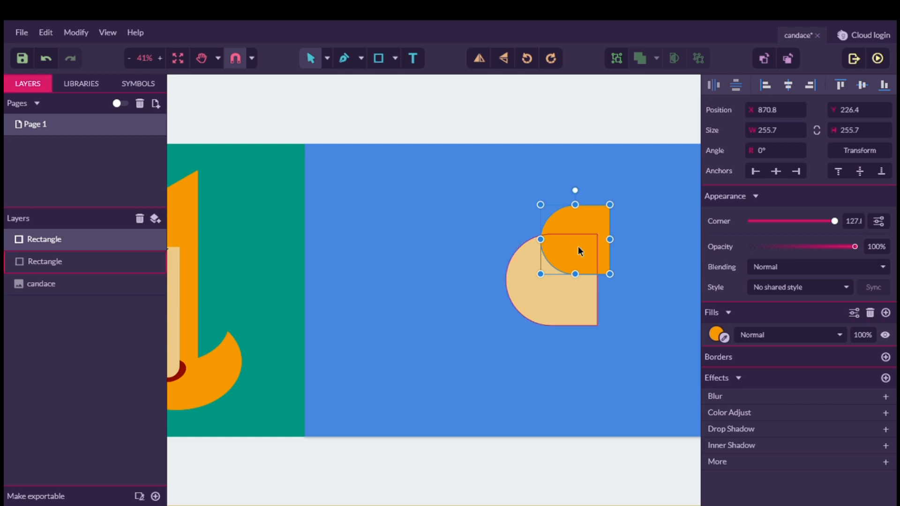
pyautogui.moveTo(589, 243); pyautogui.dragTo(536, 228)
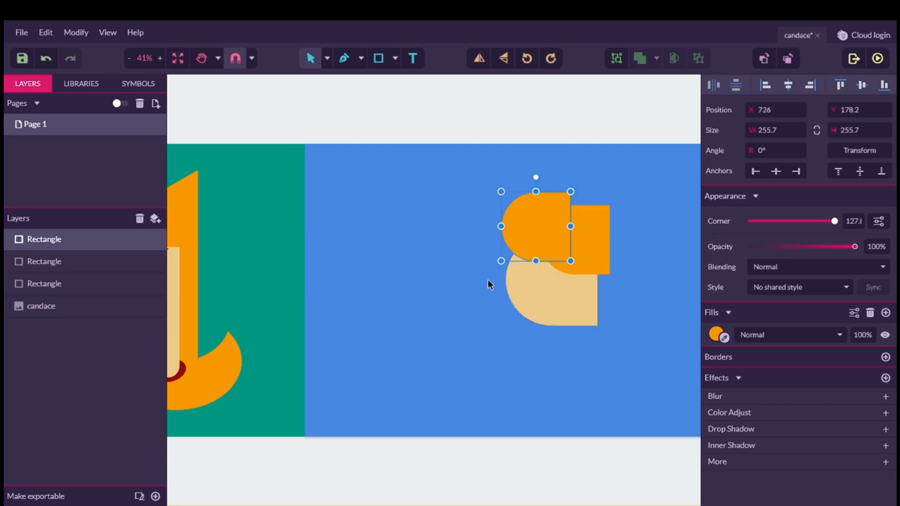
pyautogui.rightClick(519, 225)
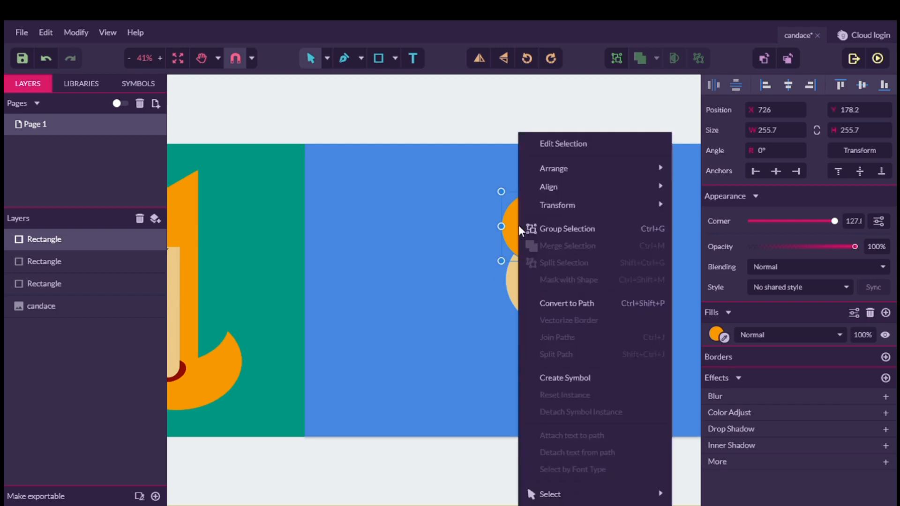
pyautogui.moveTo(562, 166)
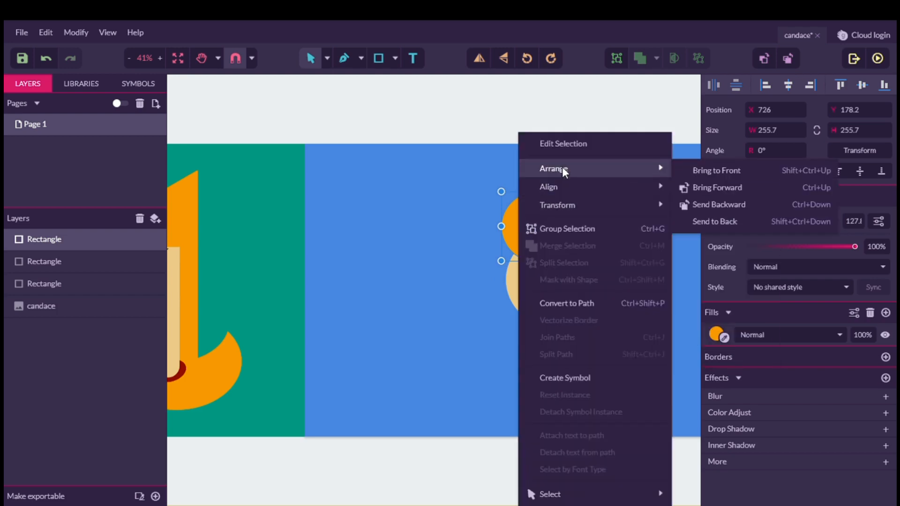
pyautogui.click(722, 216)
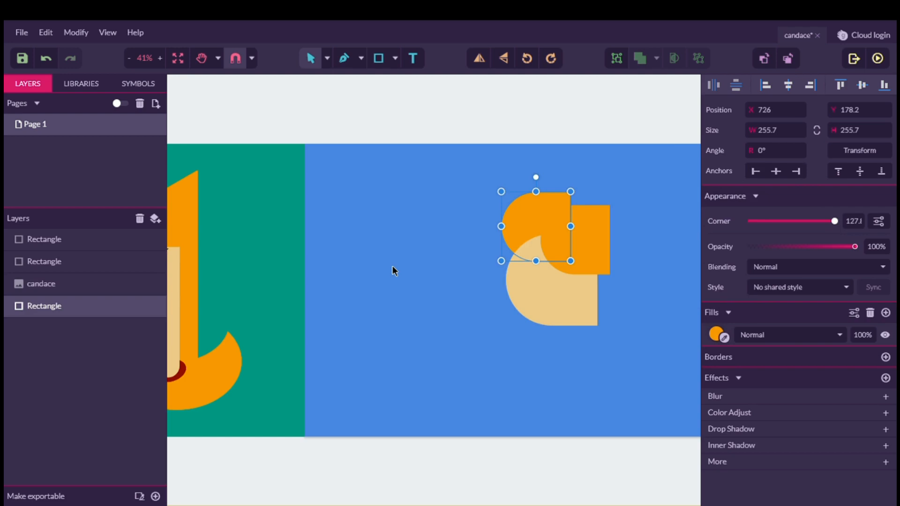
# Step: Move the rear orange shape to about X 784, Y 226, level with the top of the front orange shape
pyautogui.scroll(1, 393, 270)
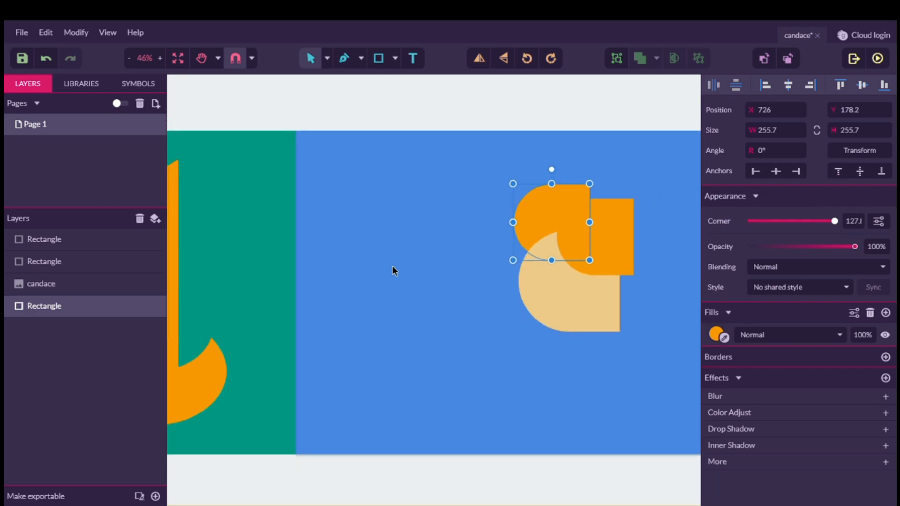
pyautogui.hscroll(-4, 392, 265)
pyautogui.hscroll(3, 392, 265)
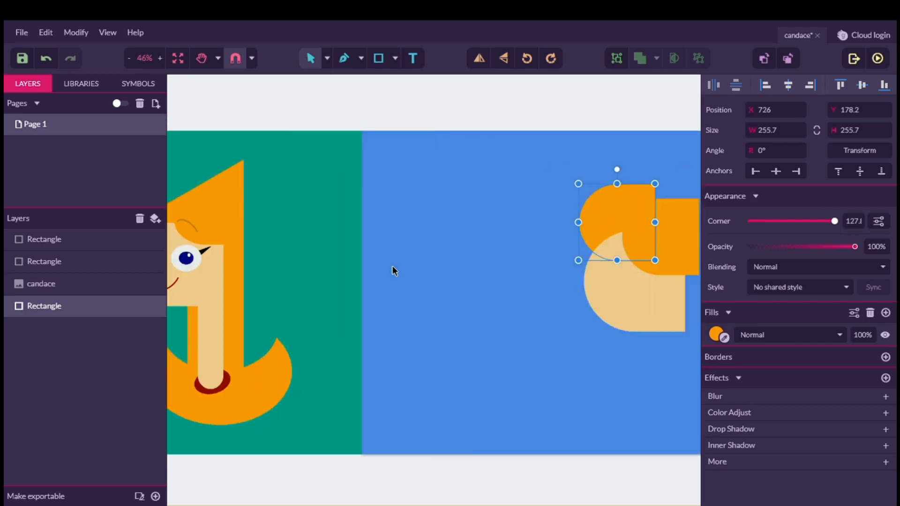
pyautogui.hscroll(-2, 392, 266)
pyautogui.hscroll(3, 392, 266)
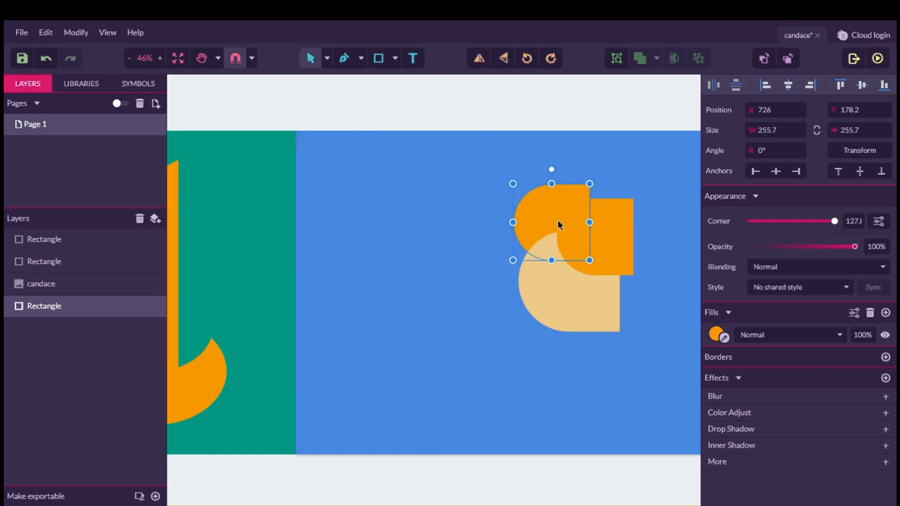
pyautogui.moveTo(549, 214); pyautogui.dragTo(553, 227)
pyautogui.hscroll(-4, 361, 229)
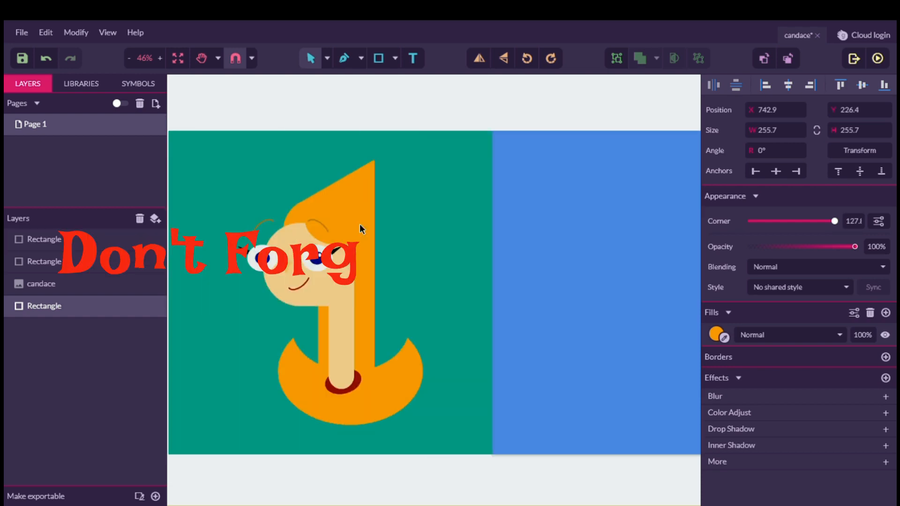
pyautogui.hscroll(4, 361, 228)
pyautogui.hscroll(3, 361, 229)
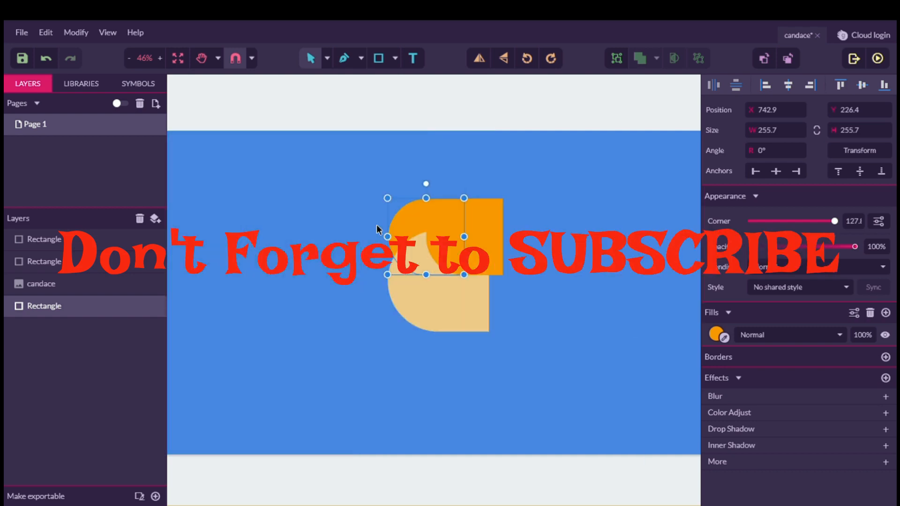
pyautogui.moveTo(396, 229); pyautogui.dragTo(427, 225)
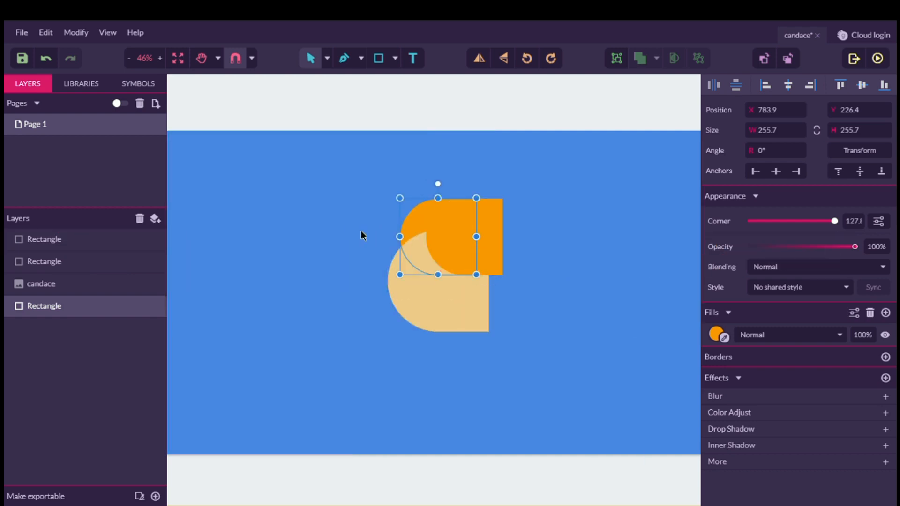
# Step: Examine the slanted peak and outline of the reference character's hair against the two orange shapes
pyautogui.hscroll(-9, 361, 230)
pyautogui.hscroll(-3, 361, 230)
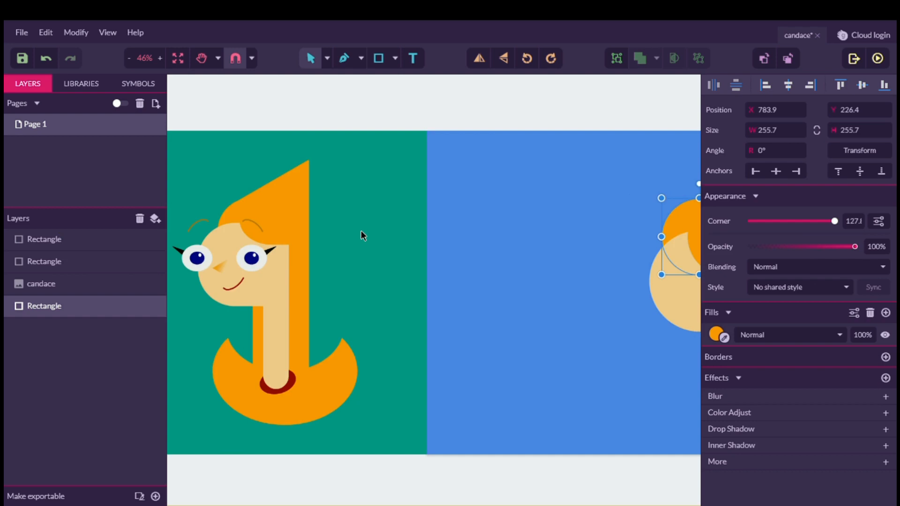
pyautogui.hscroll(6, 361, 231)
pyautogui.hscroll(-3, 361, 231)
pyautogui.hscroll(-3, 361, 231)
pyautogui.hscroll(9, 360, 231)
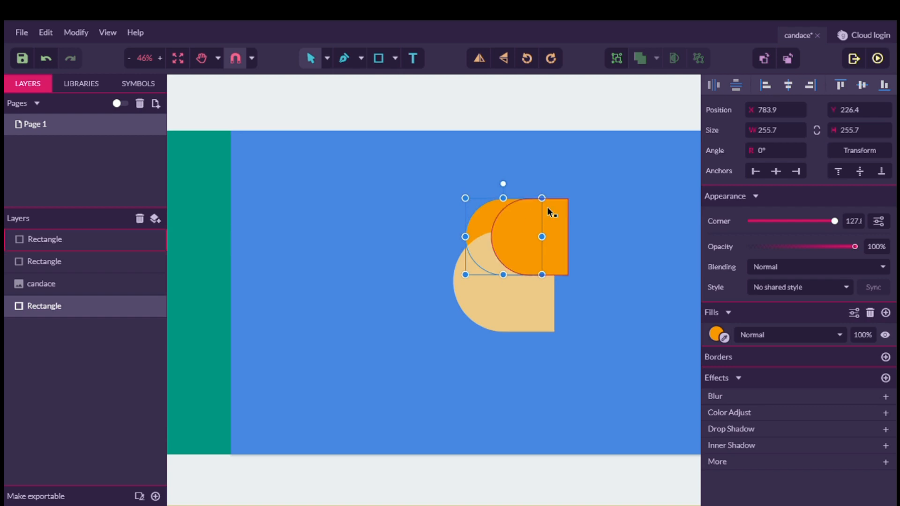
pyautogui.hscroll(-12, 416, 235)
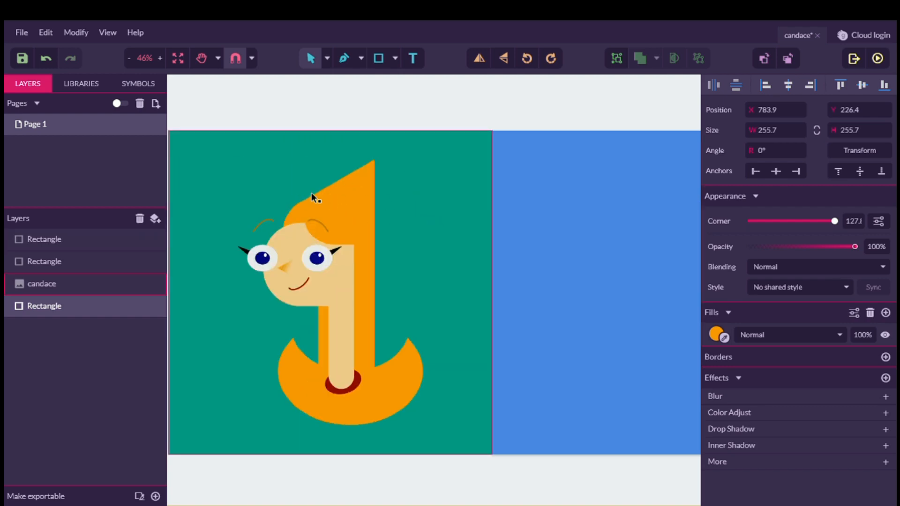
pyautogui.scroll(-6, 581, 213)
pyautogui.scroll(6, 581, 212)
pyautogui.hscroll(9, 581, 213)
pyautogui.hscroll(6, 581, 218)
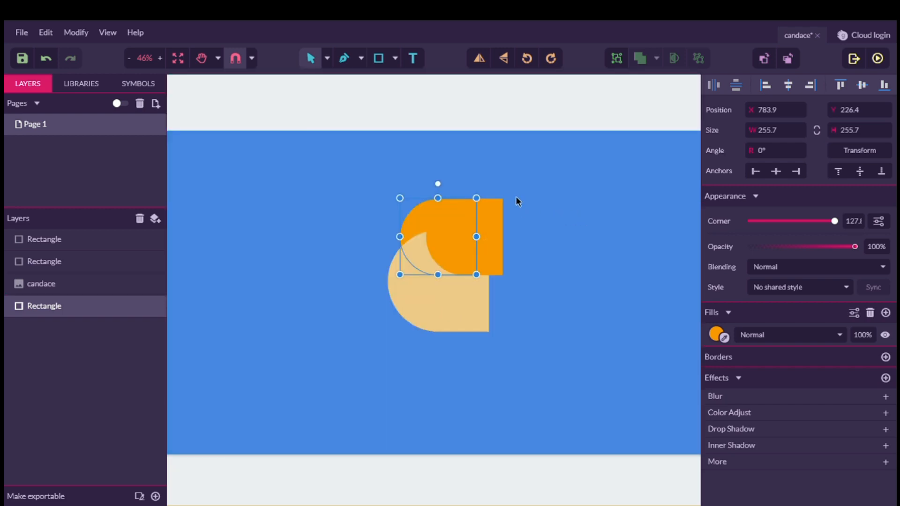
# Step: Draw a triangle about 237 × 206 px above the head shapes
pyautogui.click(395, 58)
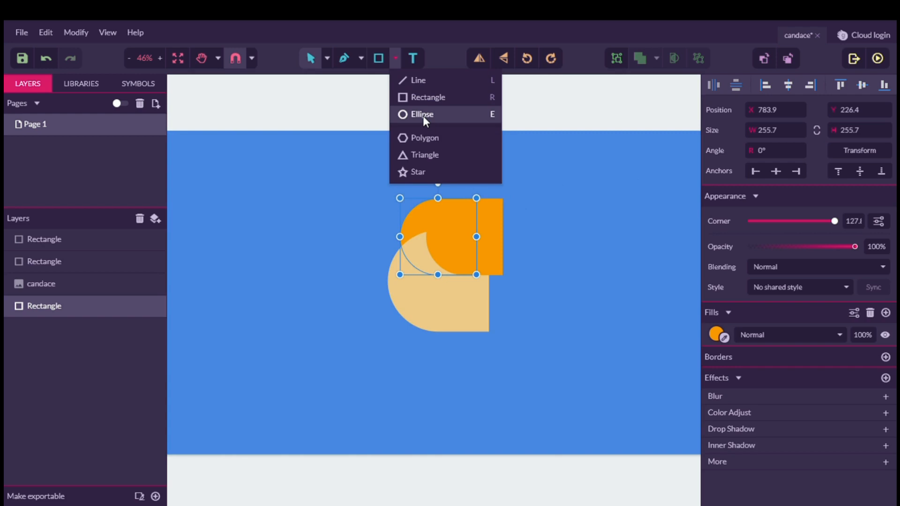
pyautogui.click(421, 154)
pyautogui.moveTo(363, 163)
pyautogui.mouseDown()
pyautogui.moveTo(395, 202)
pyautogui.moveTo(403, 172)
pyautogui.moveTo(365, 190)
pyautogui.moveTo(391, 162)
pyautogui.moveTo(391, 187)
pyautogui.moveTo(392, 136)
pyautogui.moveTo(394, 172)
pyautogui.moveTo(381, 203)
pyautogui.moveTo(400, 175)
pyautogui.moveTo(399, 191)
pyautogui.mouseUp()
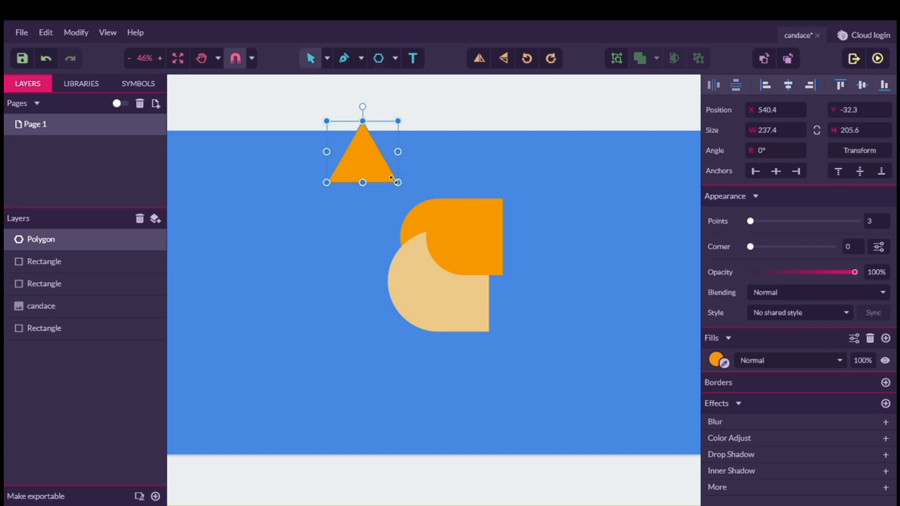
# Step: Rotate the triangle until one side is vertical and place it over the front orange shape, flush with that shape's right edge, as the hair peak
pyautogui.moveTo(361, 164); pyautogui.dragTo(468, 181)
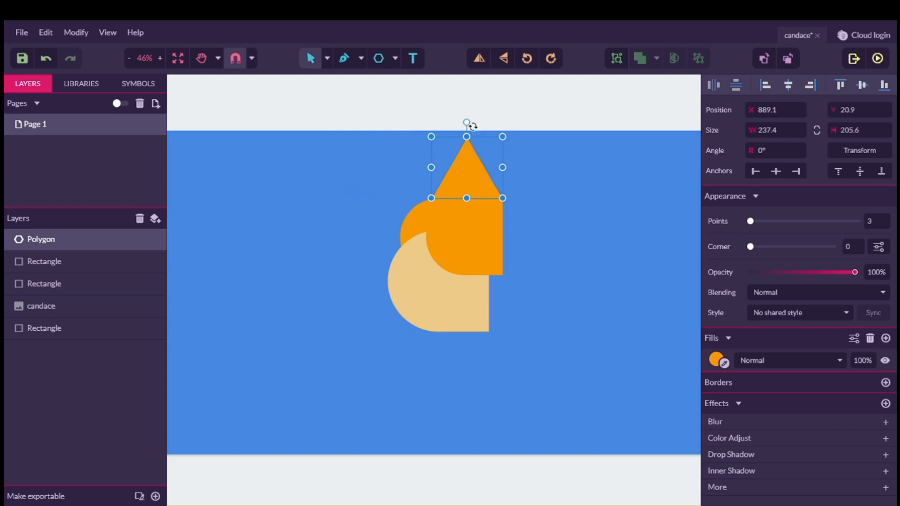
pyautogui.moveTo(473, 126); pyautogui.dragTo(490, 143)
pyautogui.moveTo(456, 172); pyautogui.dragTo(473, 197)
pyautogui.click(575, 183)
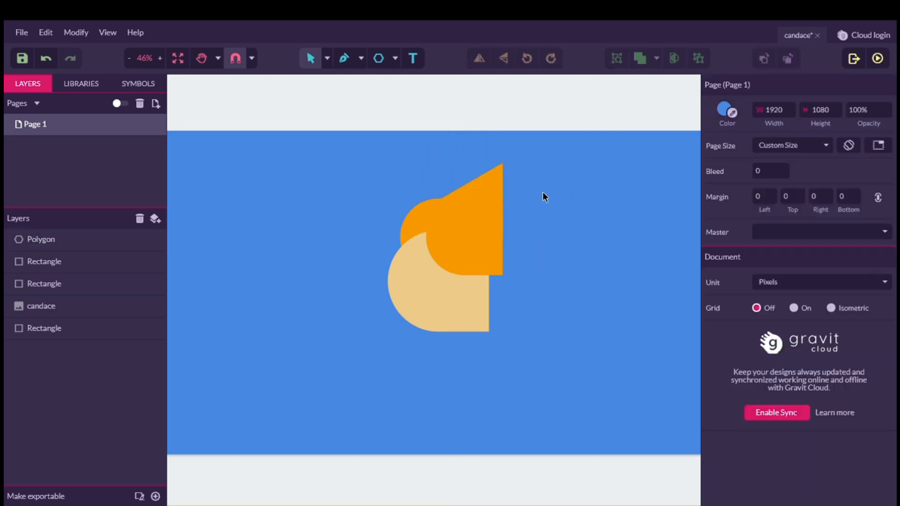
# Step: Move the rear orange shape right and slightly up so its curve runs smoothly into the triangle's slanted edge
pyautogui.click(178, 58)
pyautogui.hscroll(-5, 375, 194)
pyautogui.hscroll(4, 375, 193)
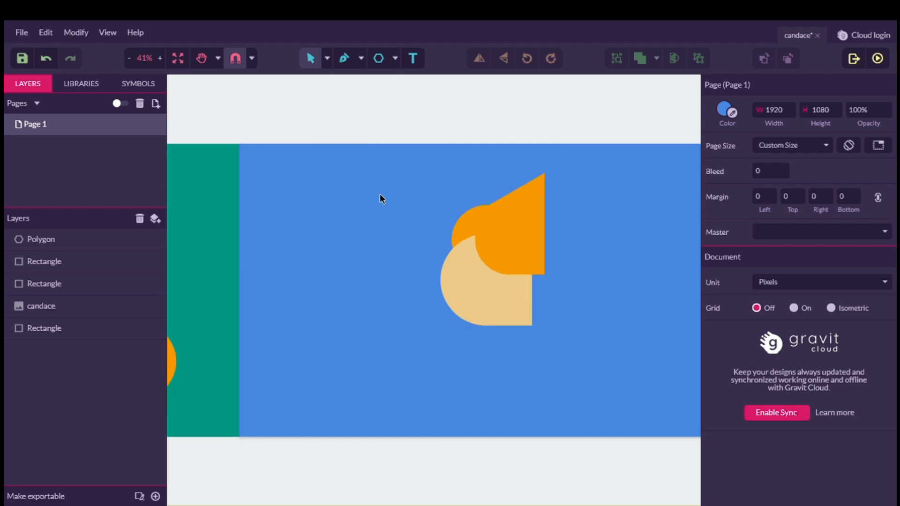
pyautogui.scroll(3, 519, 220)
pyautogui.scroll(5, 519, 220)
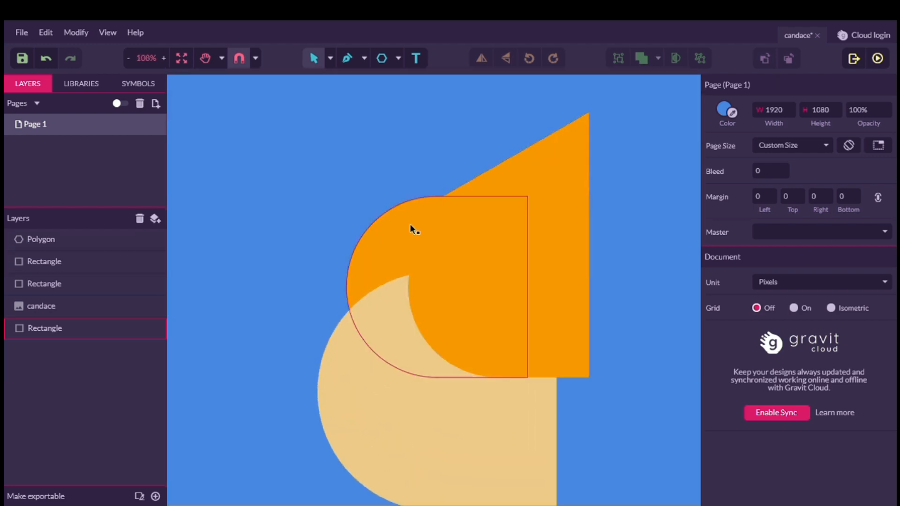
pyautogui.click(409, 249)
pyautogui.moveTo(409, 250); pyautogui.dragTo(409, 226)
pyautogui.click(426, 124)
pyautogui.click(394, 158)
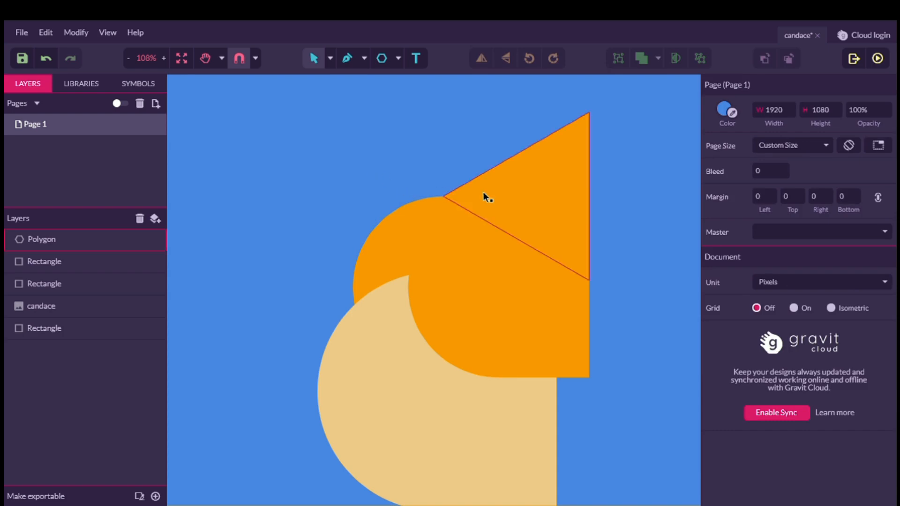
pyautogui.moveTo(407, 223); pyautogui.dragTo(461, 229)
pyautogui.click(424, 134)
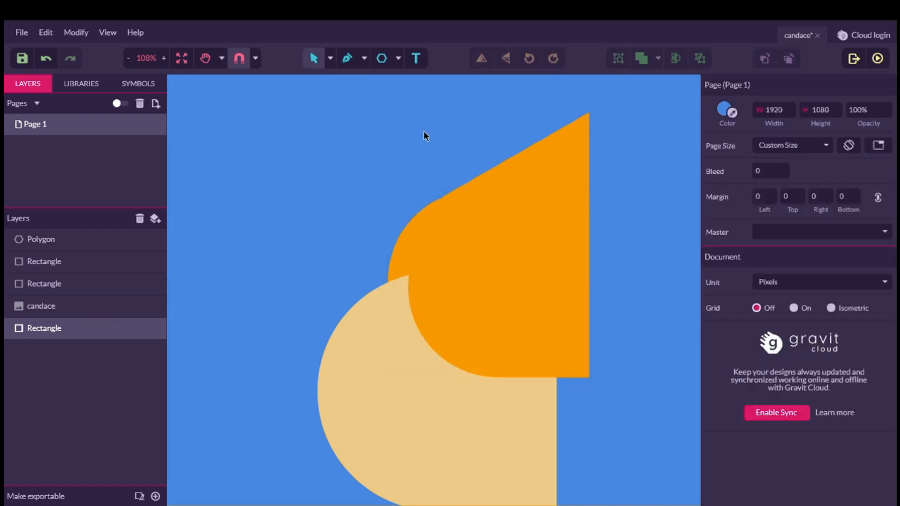
# Step: Move the front orange shape to the right, to about X 912, Y 226
pyautogui.click(503, 312)
pyautogui.moveTo(502, 312); pyautogui.dragTo(514, 304)
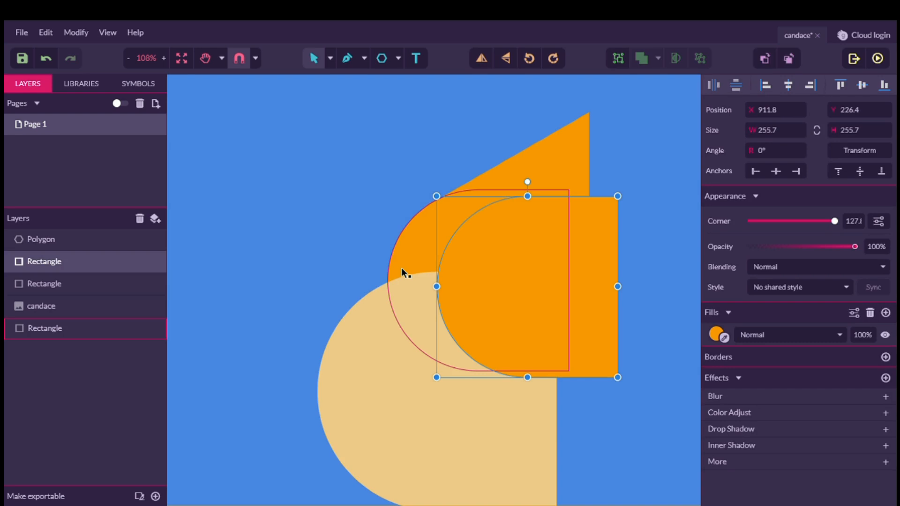
pyautogui.click(182, 58)
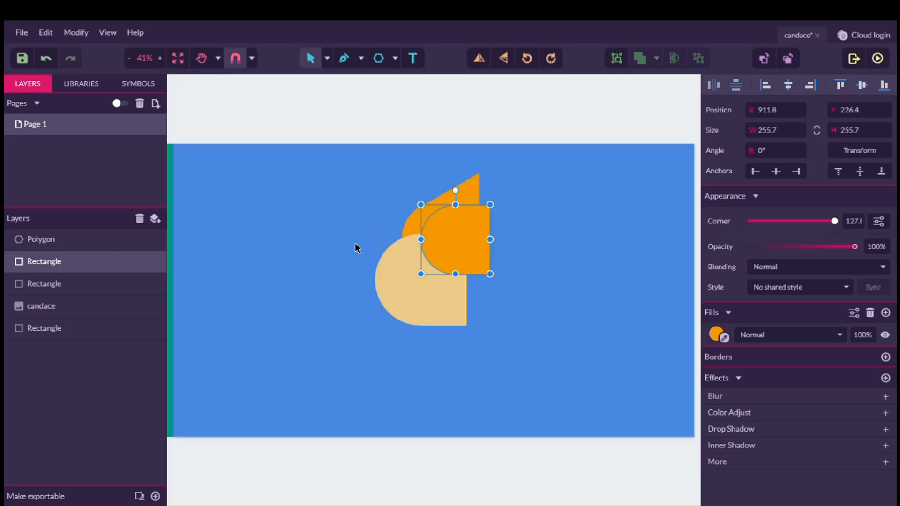
# Step: Draw an orange rectangle about 311 × 601 px hanging from the front orange shape, flush with its right edge, as the long hair
pyautogui.hscroll(-5, 338, 235)
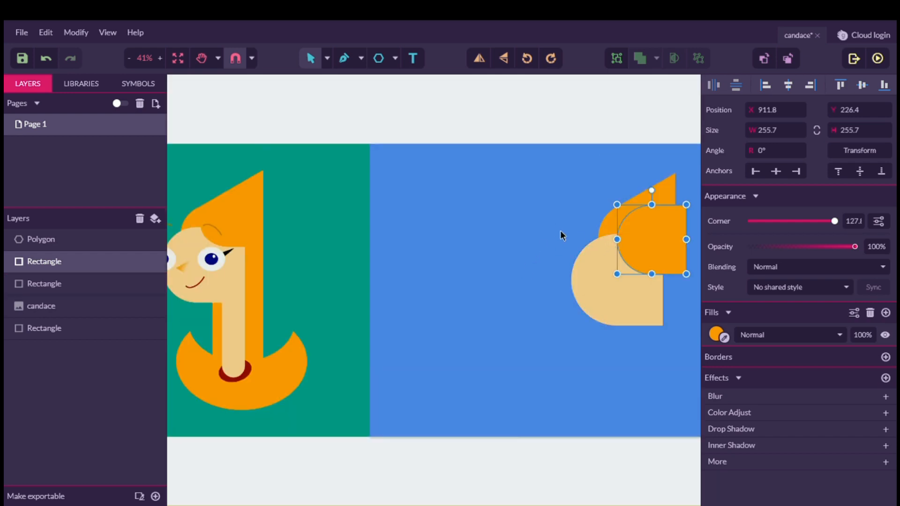
pyautogui.click(185, 60)
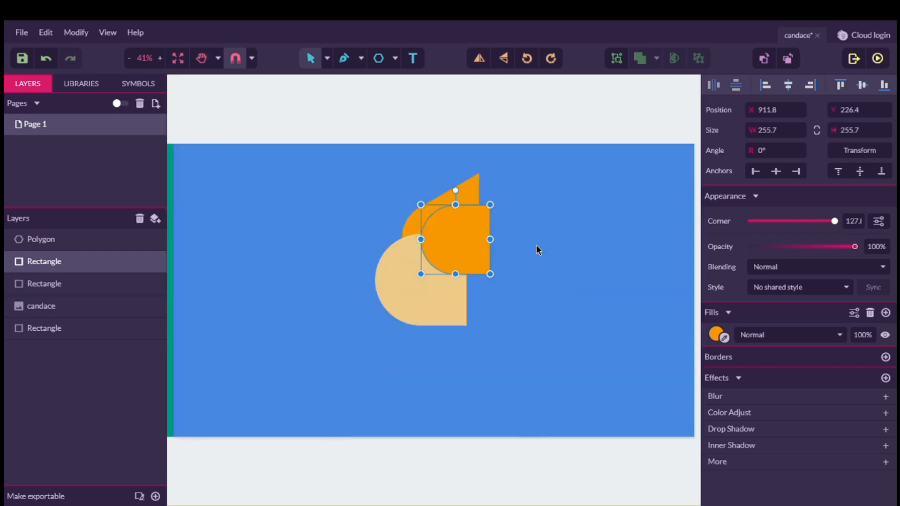
pyautogui.scroll(-3, 499, 302)
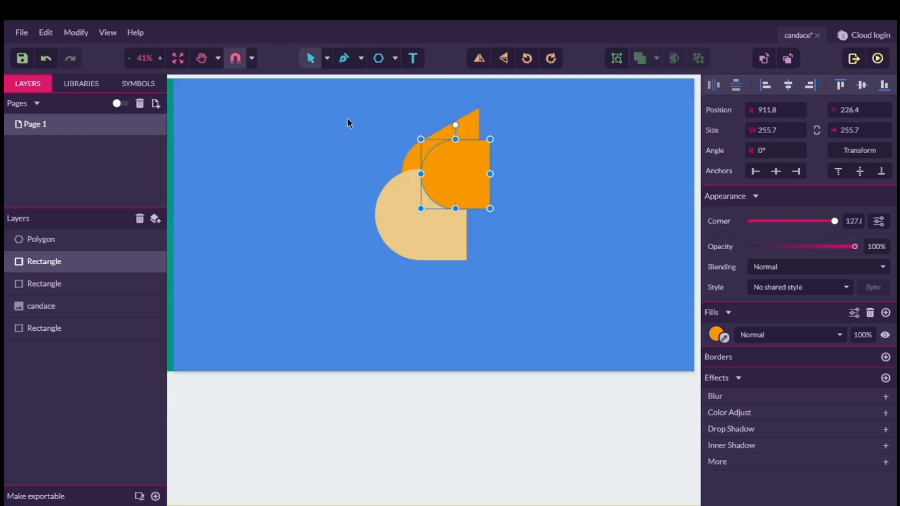
pyautogui.hscroll(-5, 347, 118)
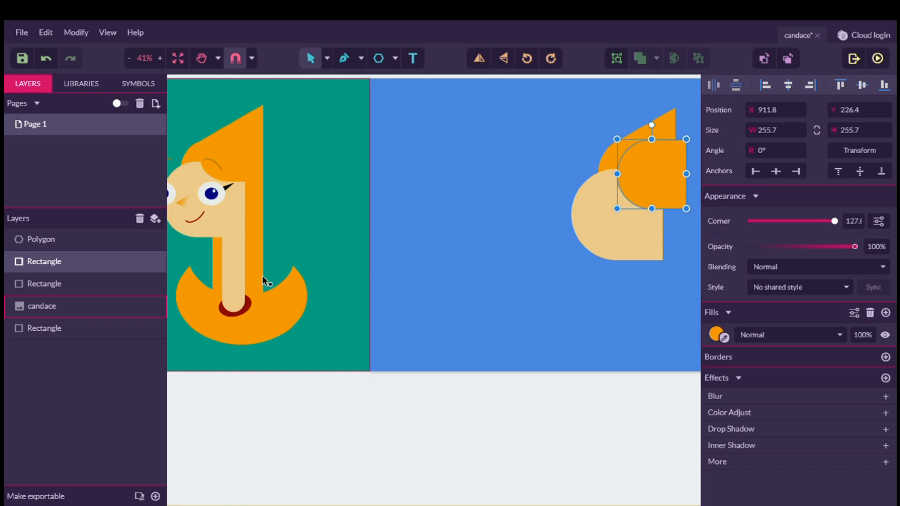
pyautogui.hscroll(-3, 637, 242)
pyautogui.hscroll(8, 634, 240)
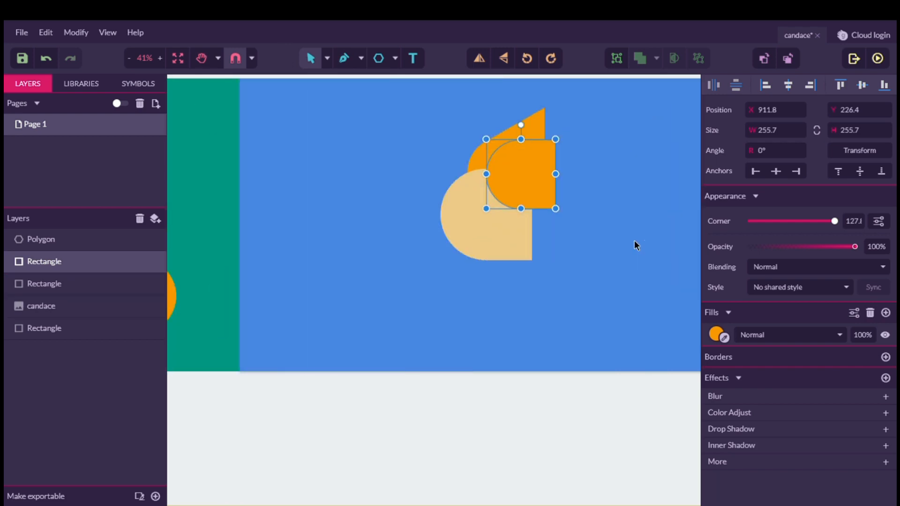
pyautogui.click(395, 57)
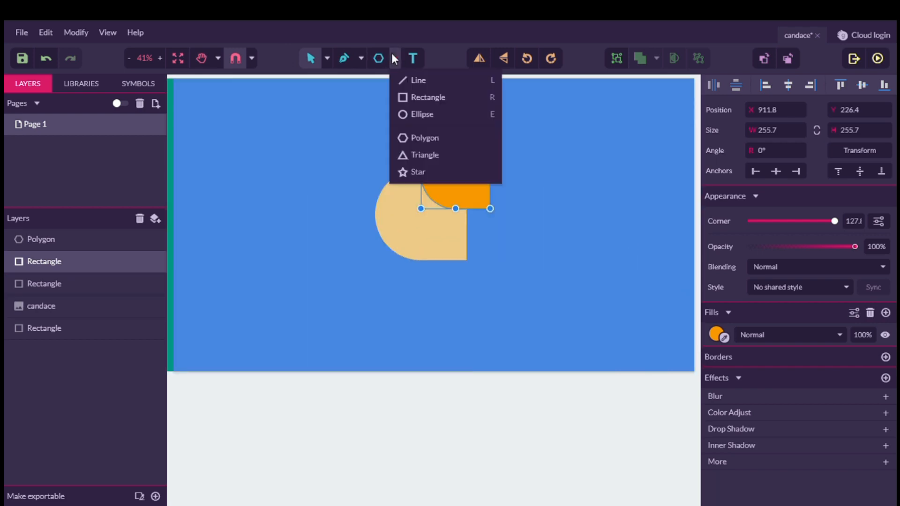
pyautogui.click(420, 96)
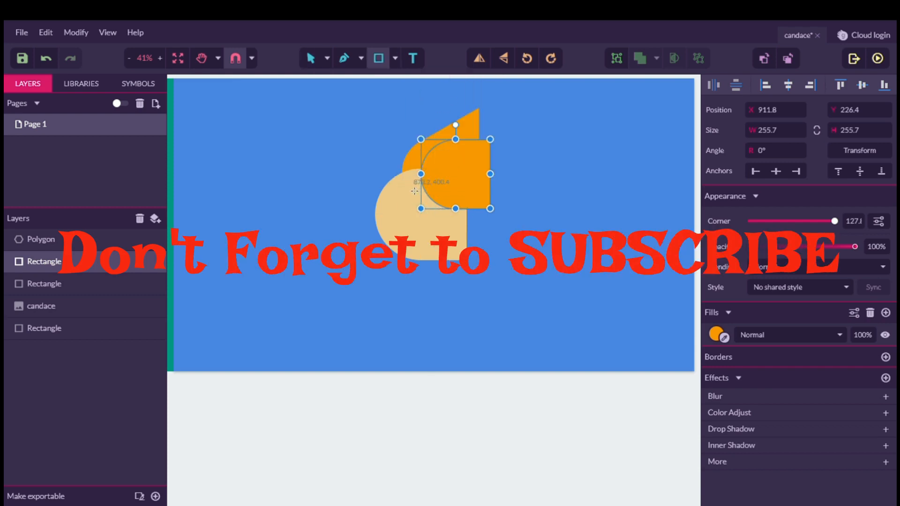
pyautogui.moveTo(410, 189); pyautogui.dragTo(491, 348)
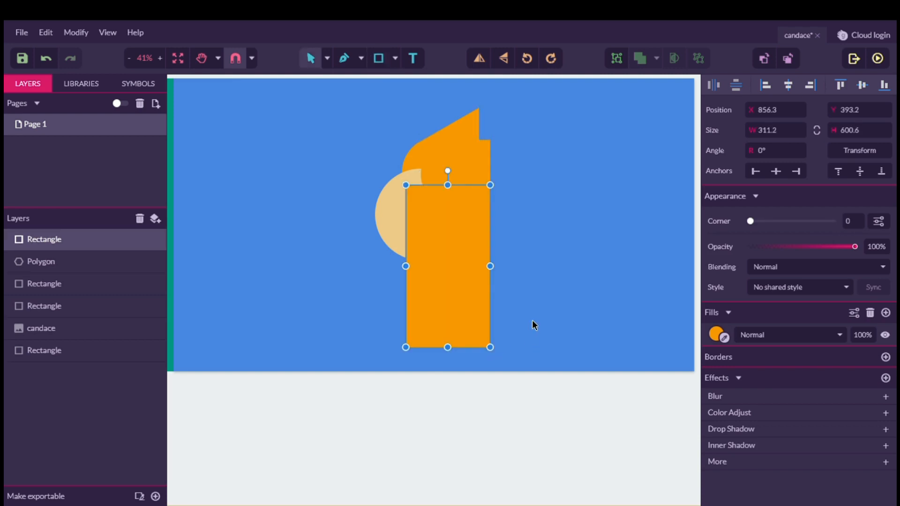
# Step: Send the long hair rectangle to the back, behind the head
pyautogui.rightClick(478, 319)
pyautogui.moveTo(518, 164)
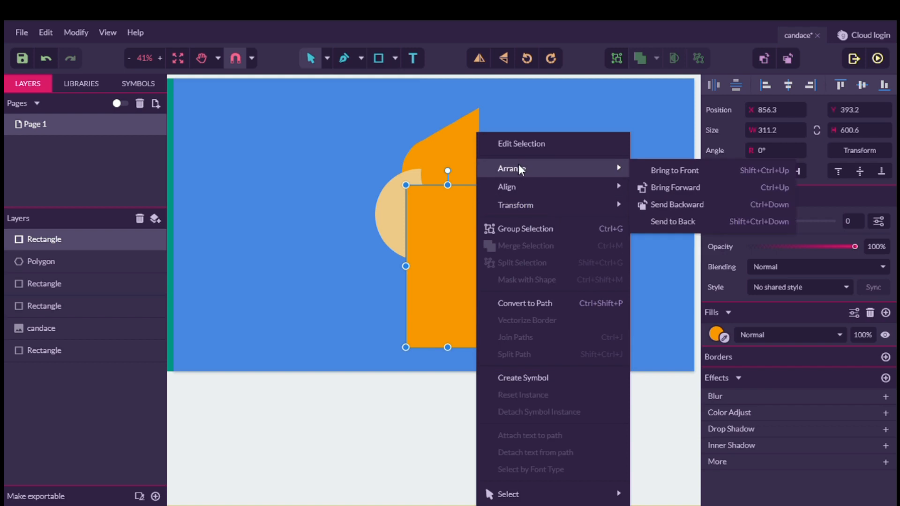
pyautogui.click(662, 220)
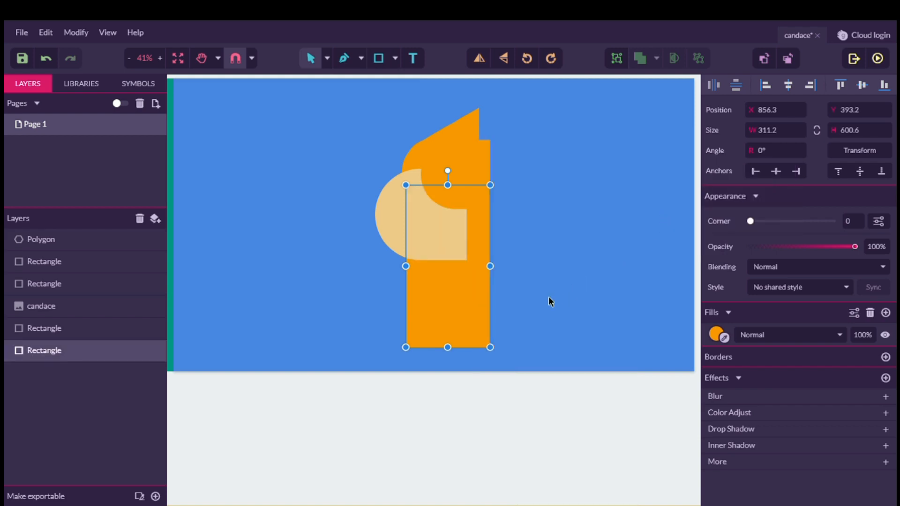
pyautogui.click(544, 297)
# Step: Draw a narrow neck rectangle about 69 × 323 px downward from the head, flush with the head's right edge
pyautogui.hscroll(-5, 457, 290)
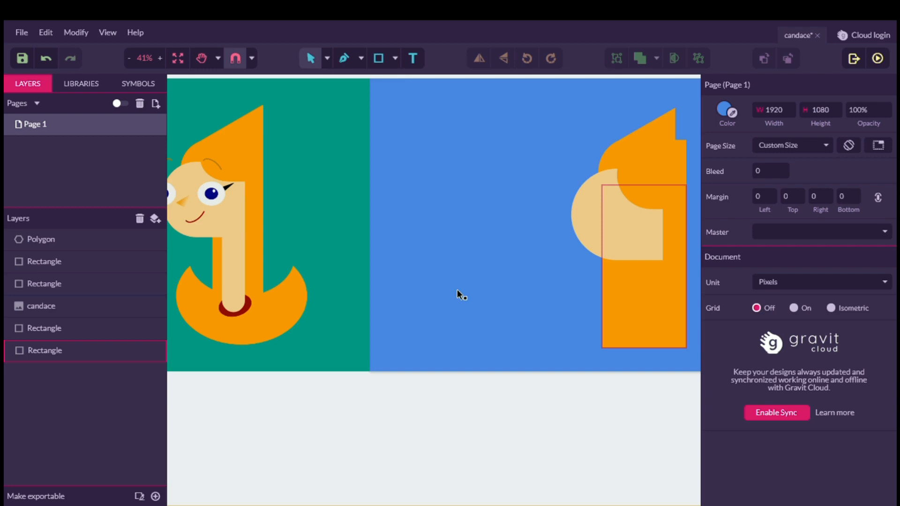
pyautogui.hscroll(2, 457, 291)
pyautogui.hscroll(-2, 457, 291)
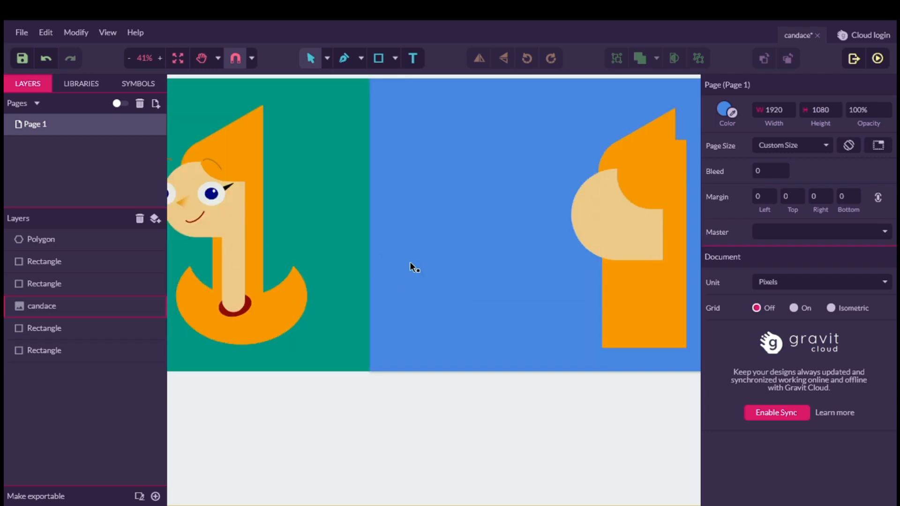
pyautogui.hscroll(3, 412, 265)
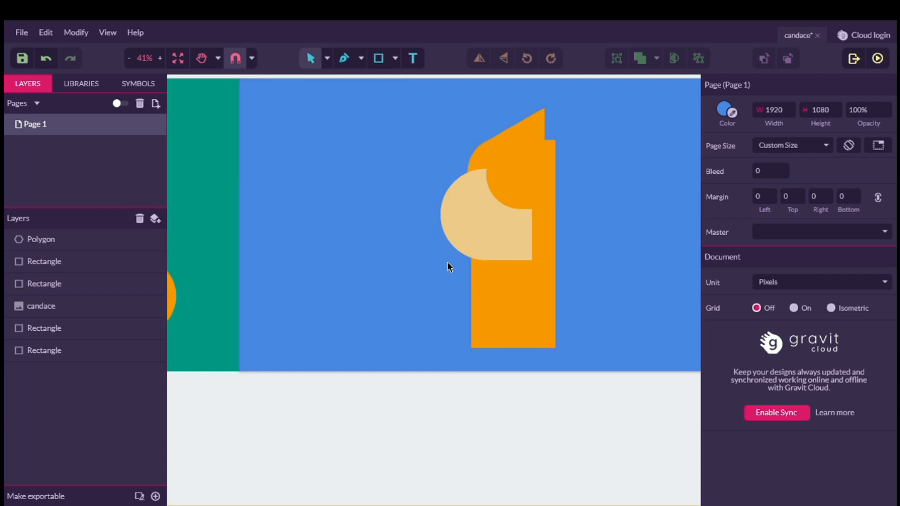
pyautogui.click(378, 58)
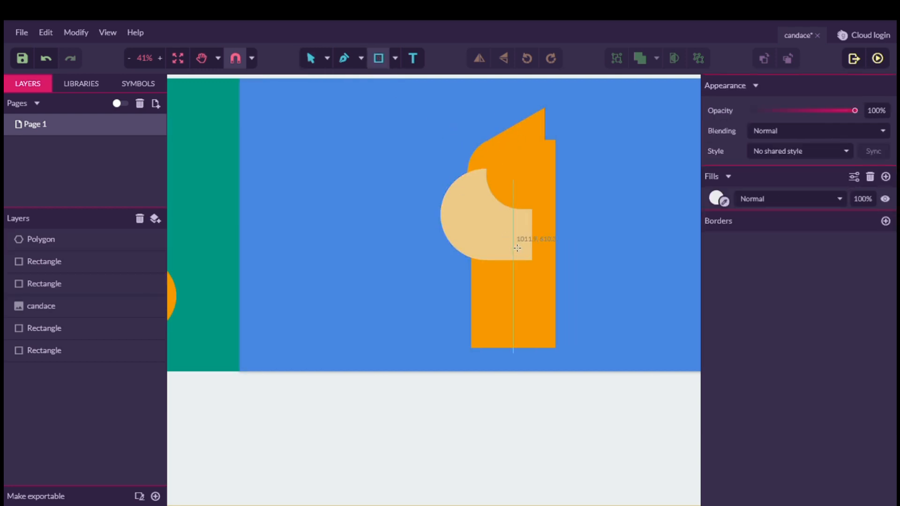
pyautogui.moveTo(513, 244); pyautogui.dragTo(533, 331)
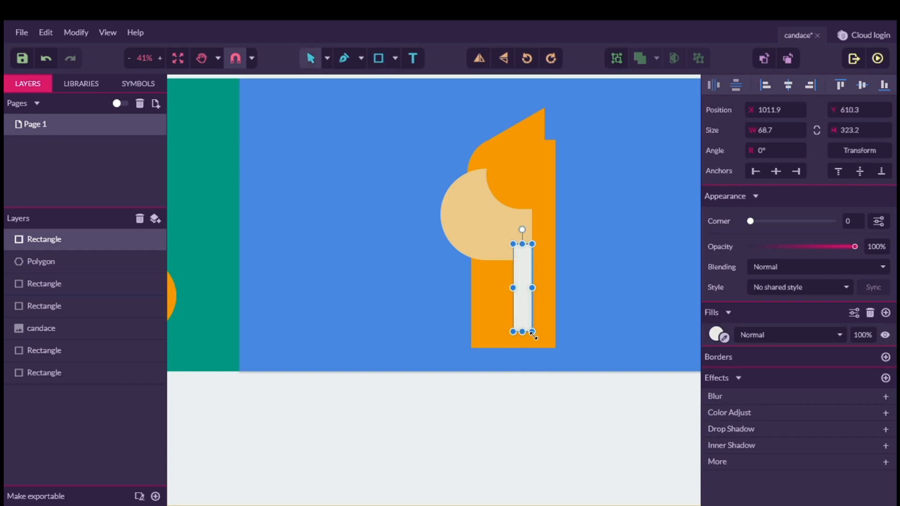
# Step: Fill the neck rectangle with the head's skin colour and round its corners to 26.8
pyautogui.click(724, 337)
pyautogui.click(482, 246)
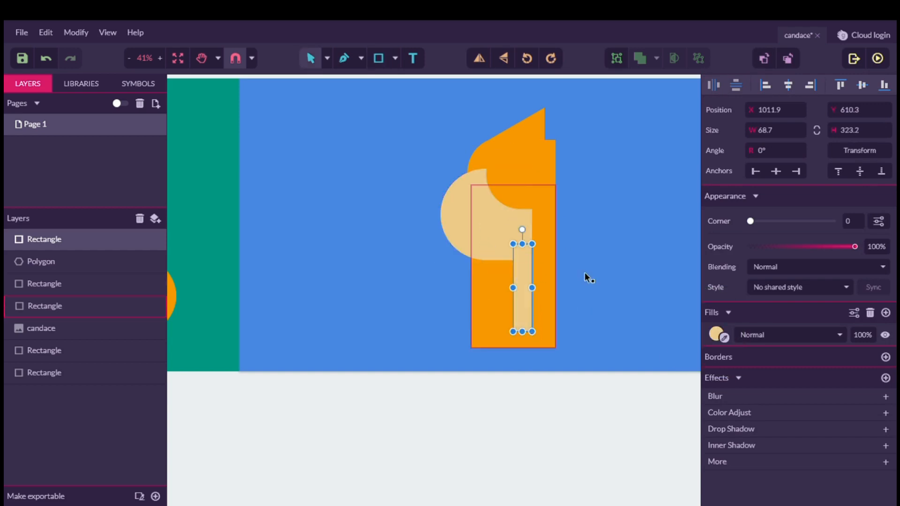
pyautogui.moveTo(755, 220); pyautogui.dragTo(817, 221)
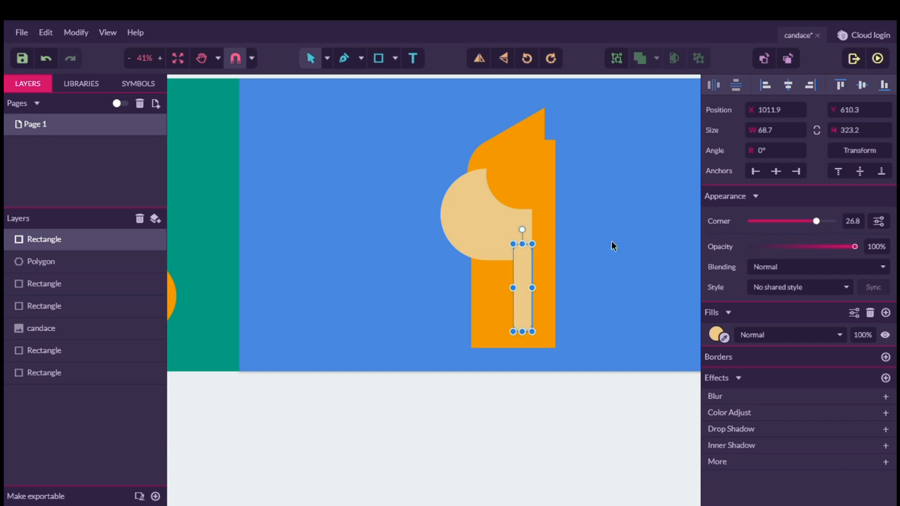
pyautogui.click(366, 266)
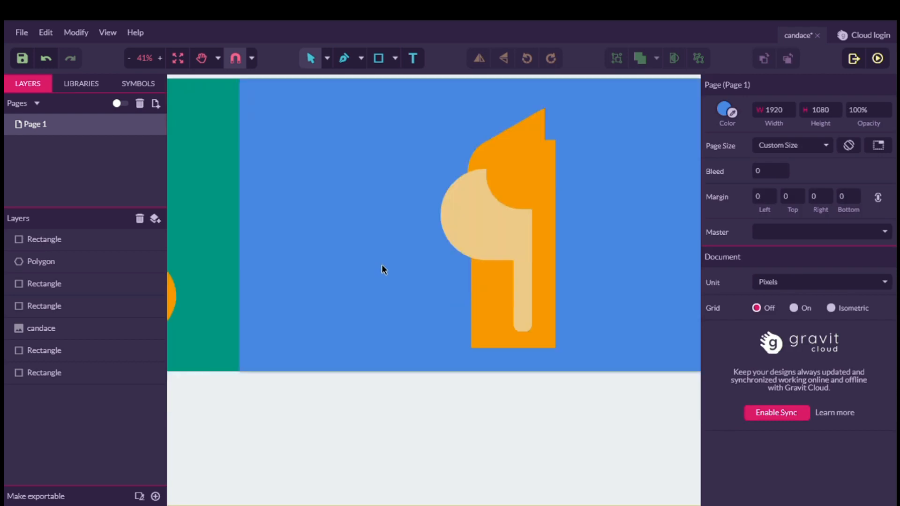
# Step: Select all the drawn head, hair and neck shapes and move them together to about X 748, Y 97, centred vertically on the page
pyautogui.hscroll(2, 429, 212)
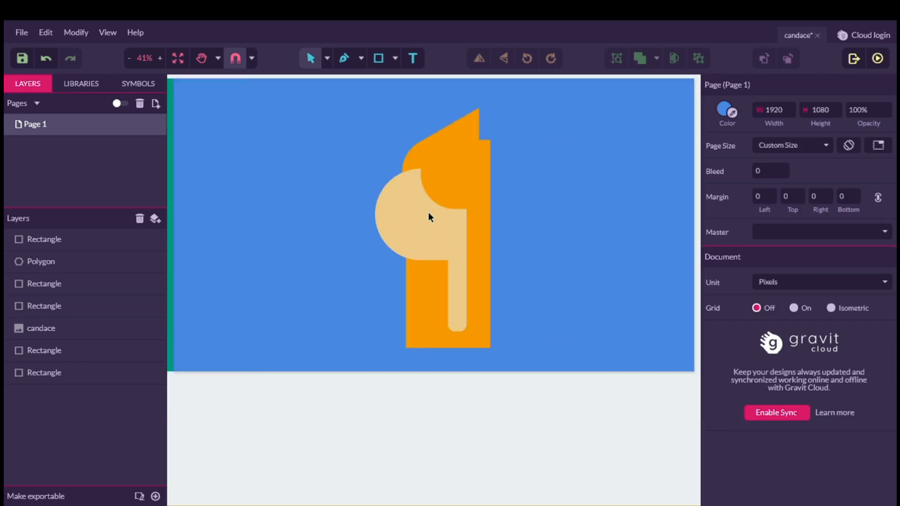
pyautogui.hscroll(-6, 428, 212)
pyautogui.hscroll(3, 428, 212)
pyautogui.moveTo(392, 111); pyautogui.dragTo(588, 380)
pyautogui.moveTo(509, 229)
pyautogui.mouseDown()
pyautogui.moveTo(485, 214)
pyautogui.moveTo(494, 216)
pyautogui.moveTo(449, 224)
pyautogui.moveTo(510, 226)
pyautogui.mouseUp()
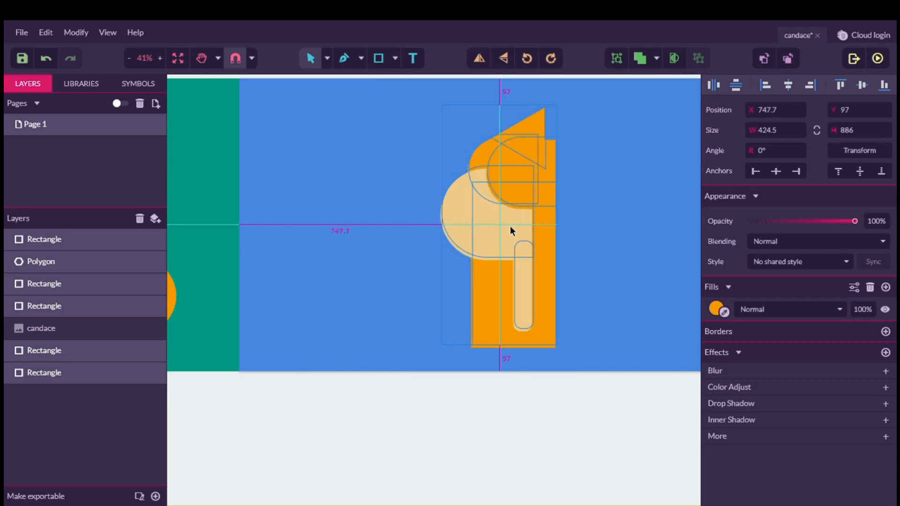
pyautogui.click(393, 282)
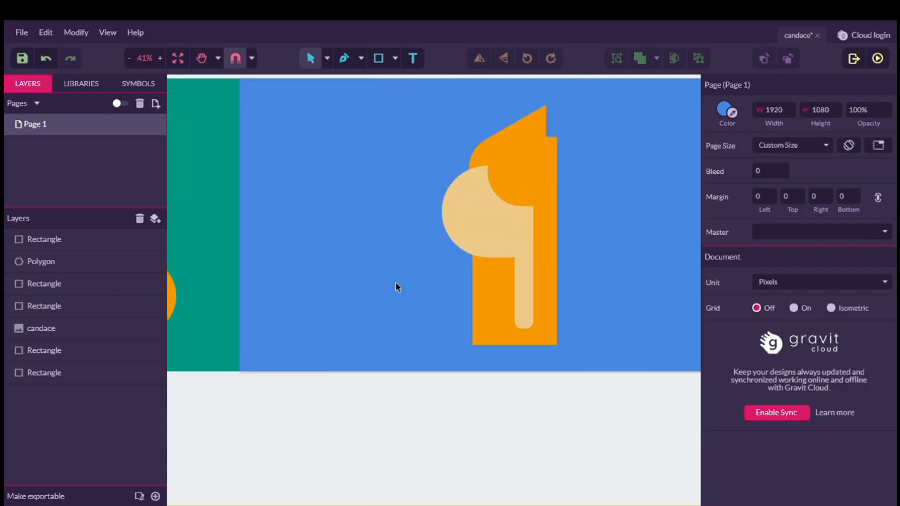
# Step: Stretch the hair-peak triangle to about 247 × 249 px so its lower corner meets the hair's right edge
pyautogui.hscroll(-5, 398, 286)
pyautogui.hscroll(3, 397, 287)
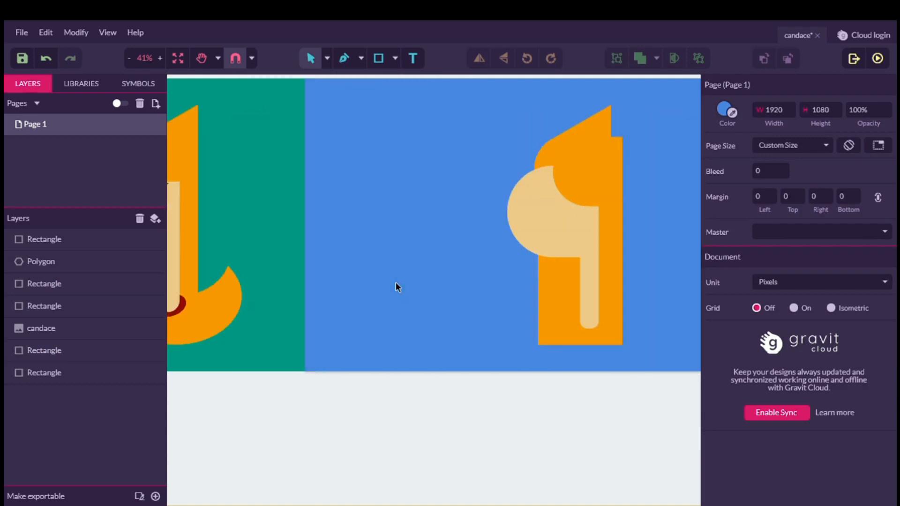
pyautogui.hscroll(-3, 397, 287)
pyautogui.hscroll(3, 397, 286)
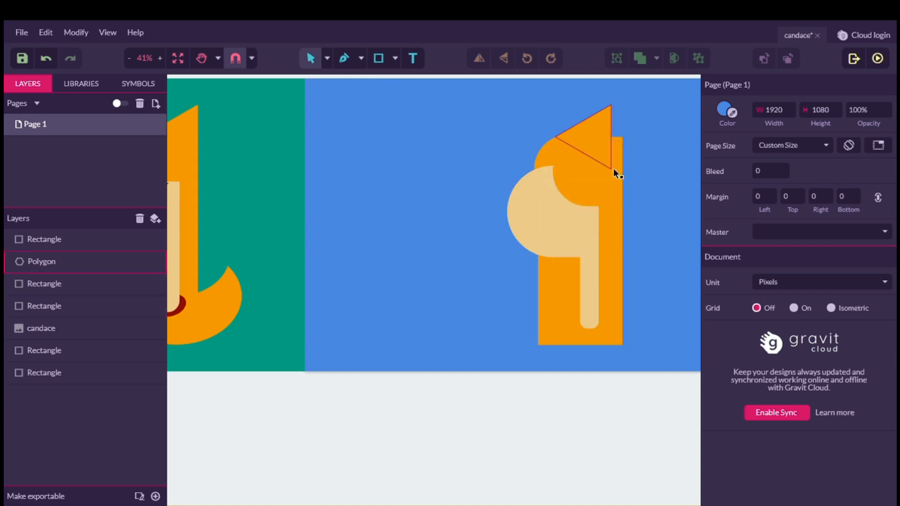
pyautogui.click(601, 130)
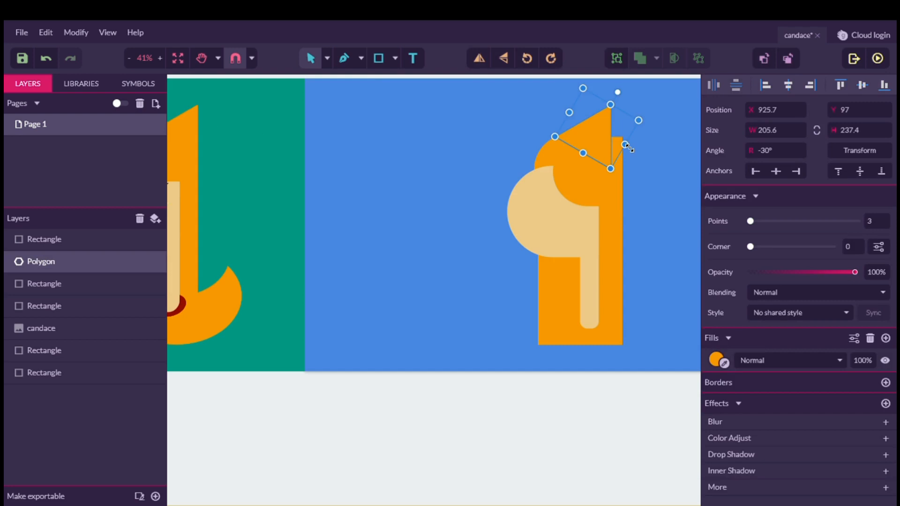
pyautogui.hscroll(-12, 634, 150)
pyautogui.hscroll(15, 634, 150)
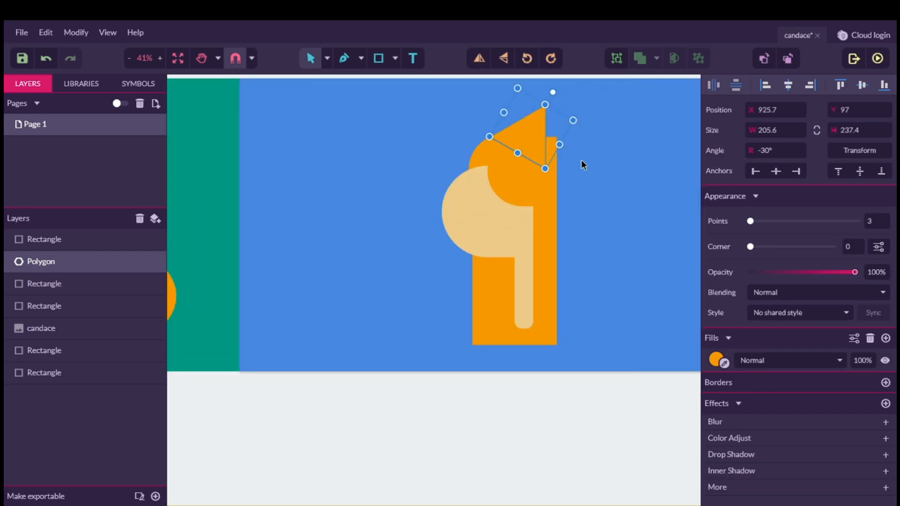
pyautogui.scroll(5, 577, 158)
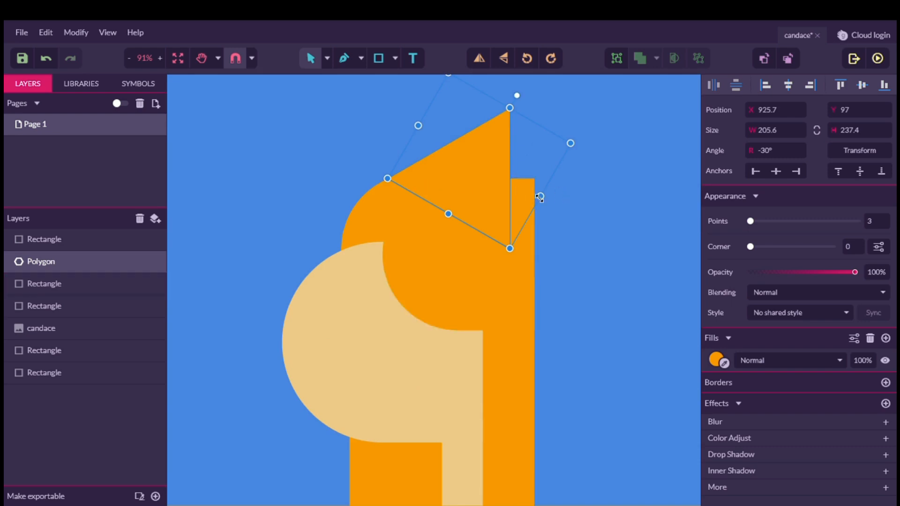
pyautogui.moveTo(541, 199); pyautogui.dragTo(557, 231)
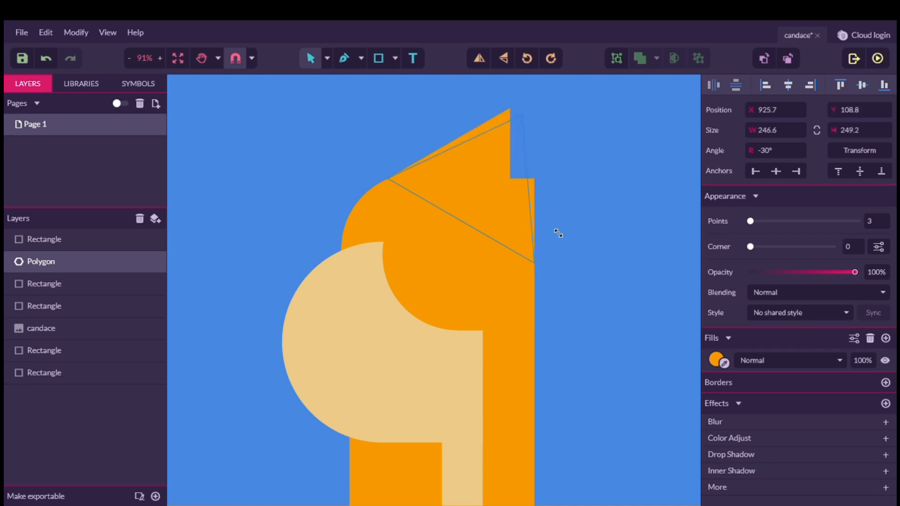
pyautogui.moveTo(558, 233); pyautogui.dragTo(556, 231)
# Step: Extend the triangle's tip upward to a height of about 285 px, making its right side vertical and flush with the long hair
pyautogui.scroll(3, 564, 235)
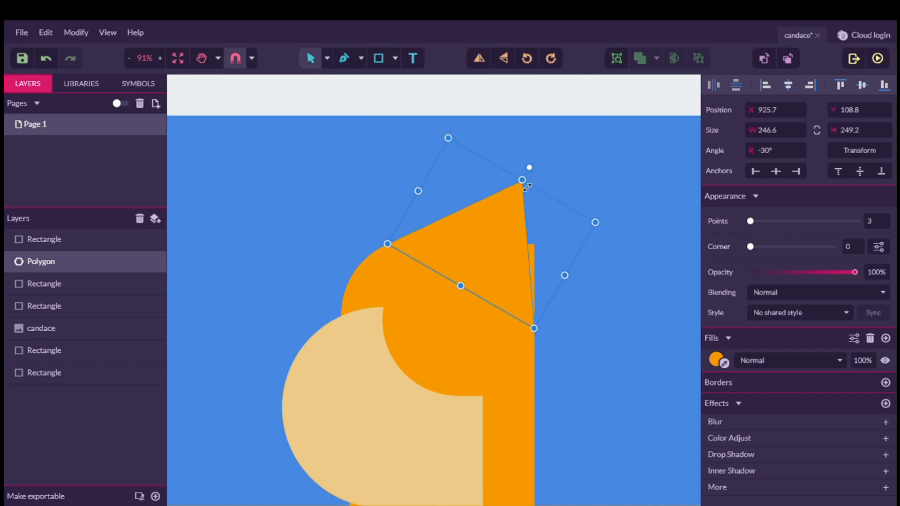
pyautogui.moveTo(526, 188); pyautogui.dragTo(529, 180)
pyautogui.moveTo(537, 167); pyautogui.dragTo(543, 165)
pyautogui.click(654, 161)
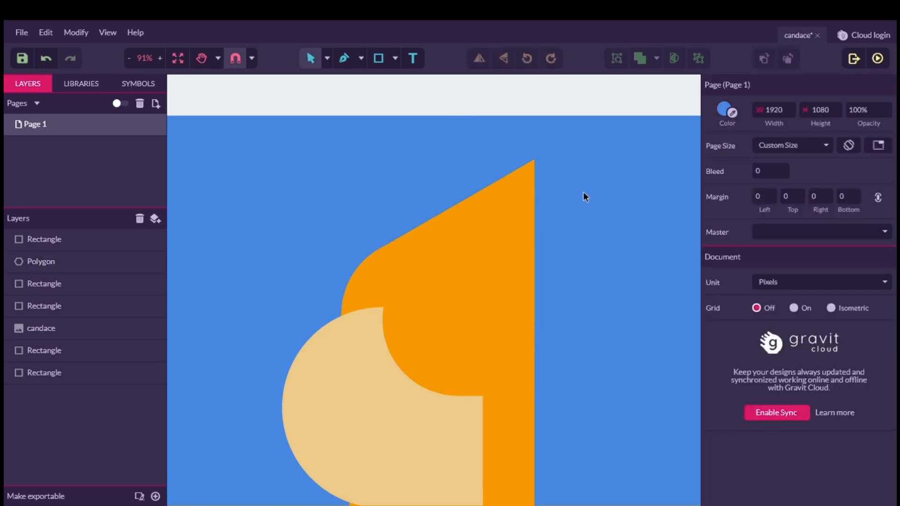
# Step: Compare the hair, head and neck shapes with the reference image of the character
pyautogui.scroll(-5, 583, 192)
pyautogui.scroll(3, 583, 193)
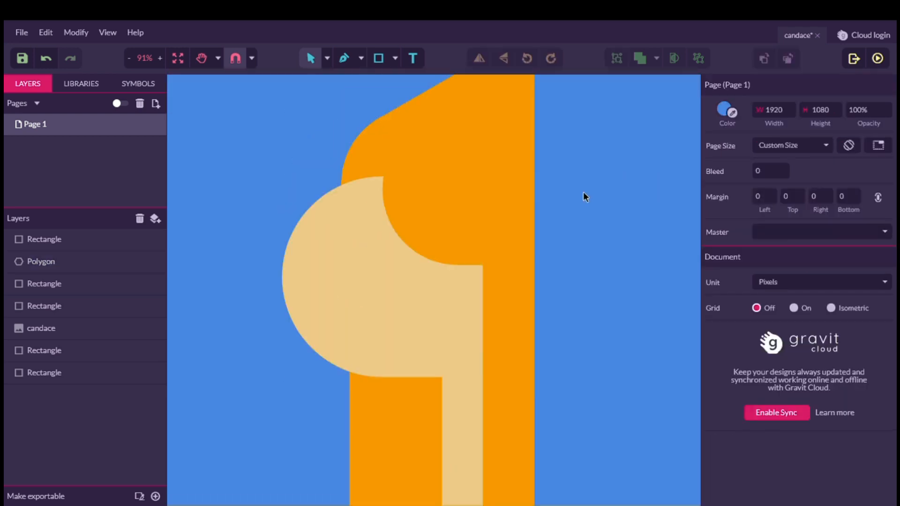
pyautogui.click(181, 69)
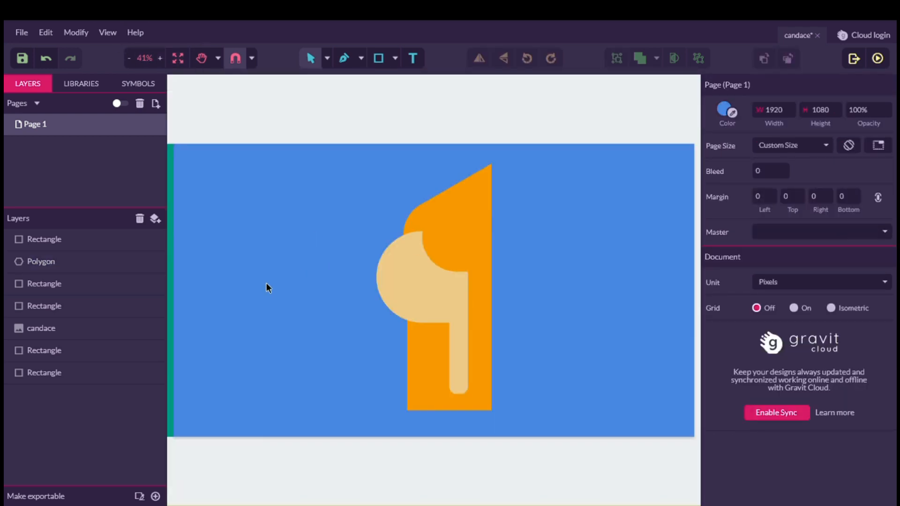
pyautogui.click(475, 204)
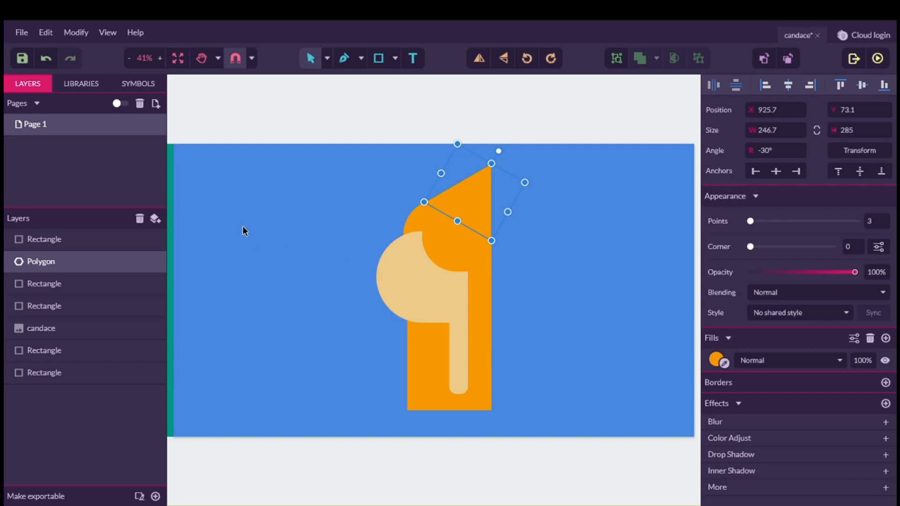
pyautogui.click(350, 266)
pyautogui.scroll(-1, 362, 252)
pyautogui.scroll(1, 362, 252)
pyautogui.scroll(-1, 362, 251)
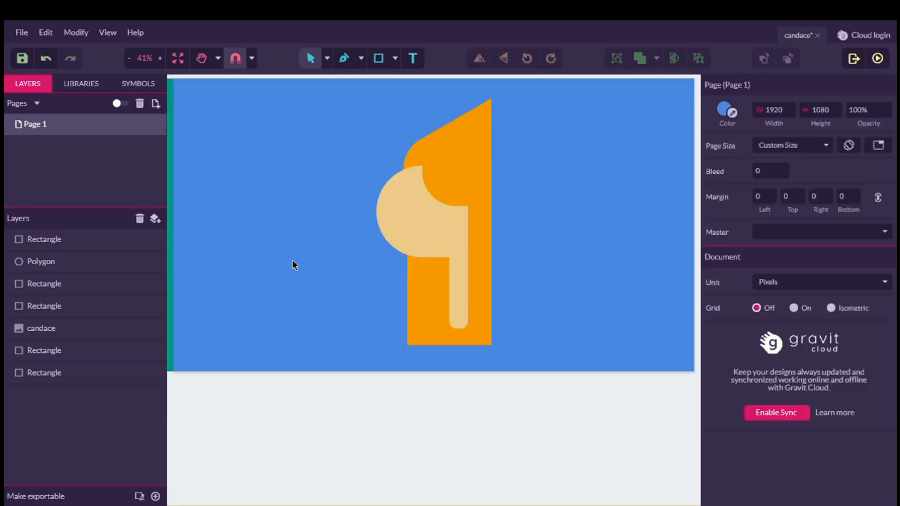
pyautogui.hscroll(-5, 338, 251)
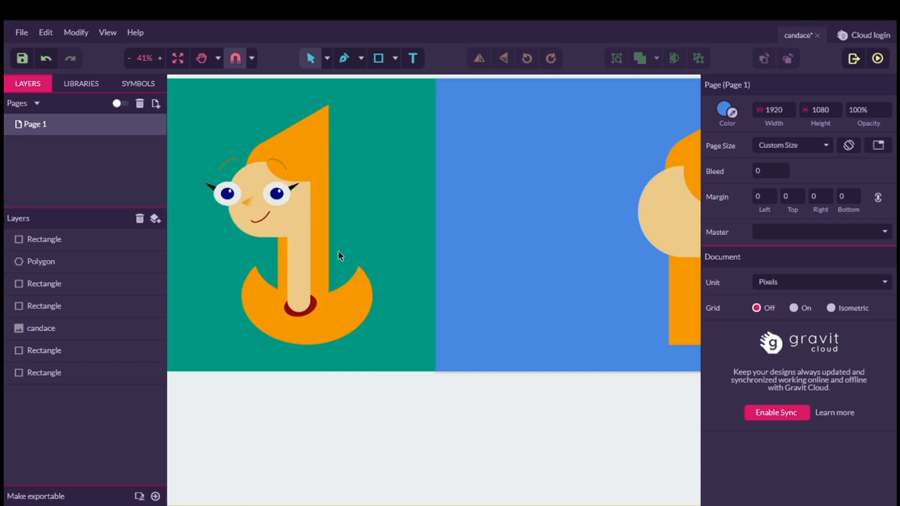
pyautogui.hscroll(5, 340, 255)
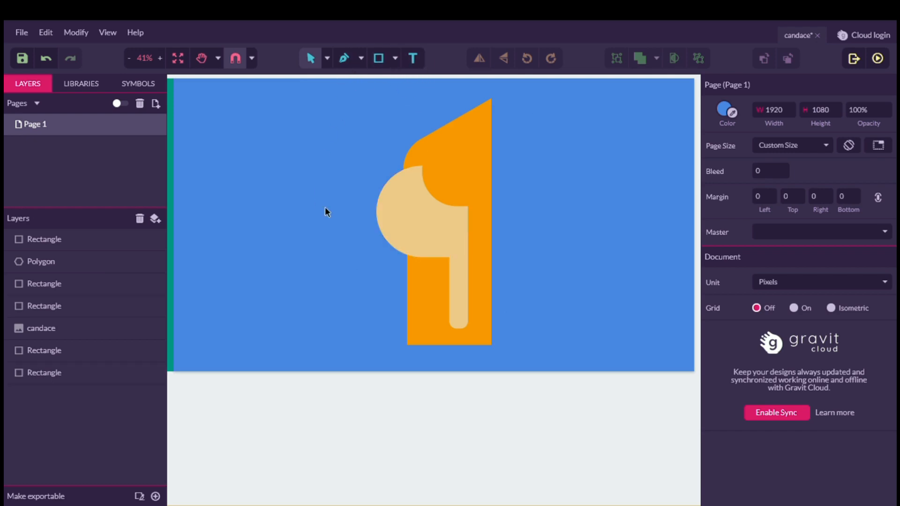
# Step: Draw an ellipse about 521 × 350 px on the blue page, in the empty area left of the character
pyautogui.scroll(3, 325, 206)
pyautogui.scroll(-3, 325, 206)
pyautogui.hscroll(-3, 325, 207)
pyautogui.hscroll(-3, 325, 206)
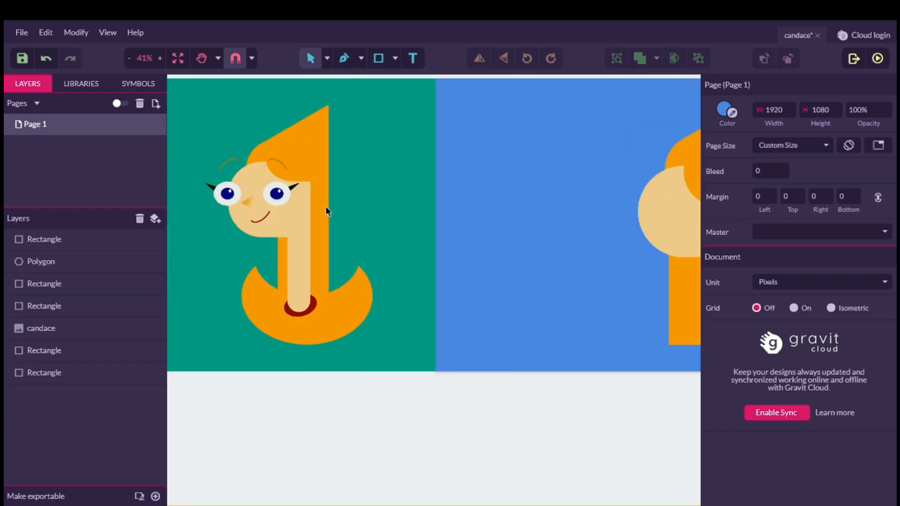
pyautogui.scroll(2, 335, 205)
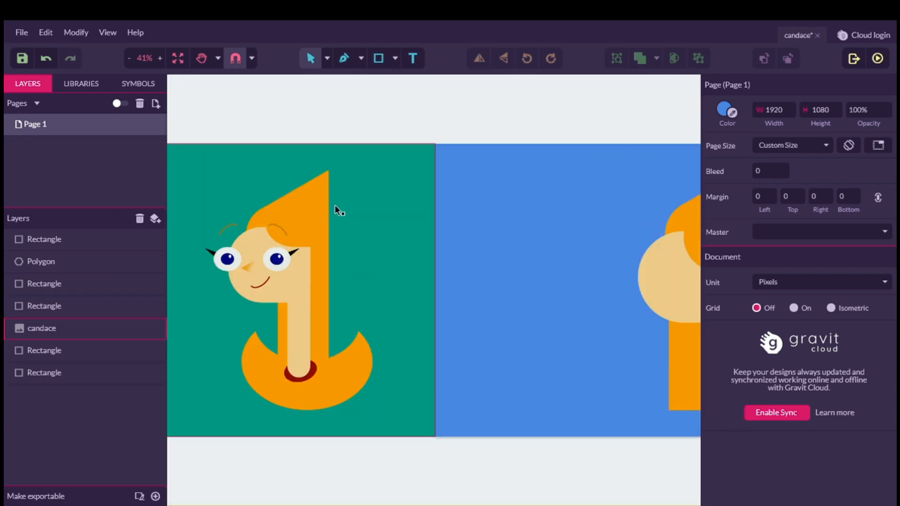
pyautogui.click(397, 57)
pyautogui.click(430, 115)
pyautogui.moveTo(463, 292); pyautogui.dragTo(611, 385)
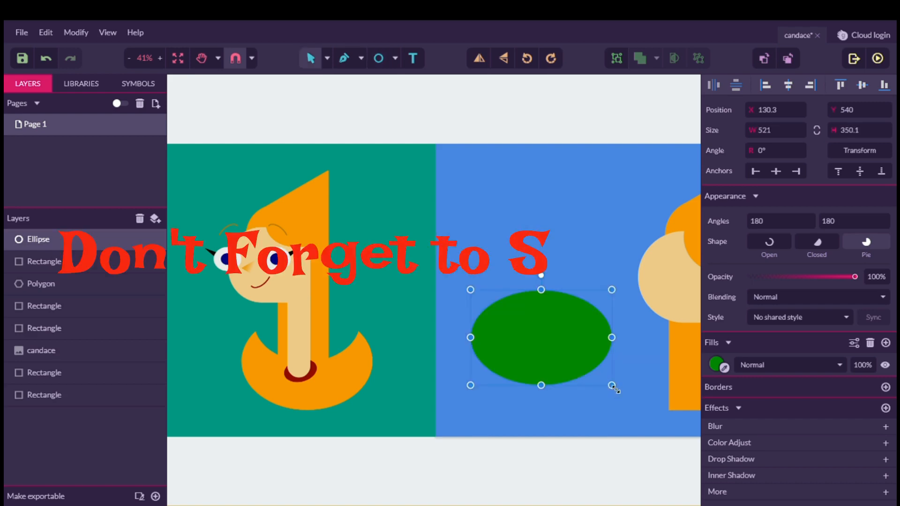
# Step: Fill the ellipse with the hair's orange and place a copy directly above it at about Y 365, overlapping the original
pyautogui.click(724, 368)
pyautogui.click(686, 363)
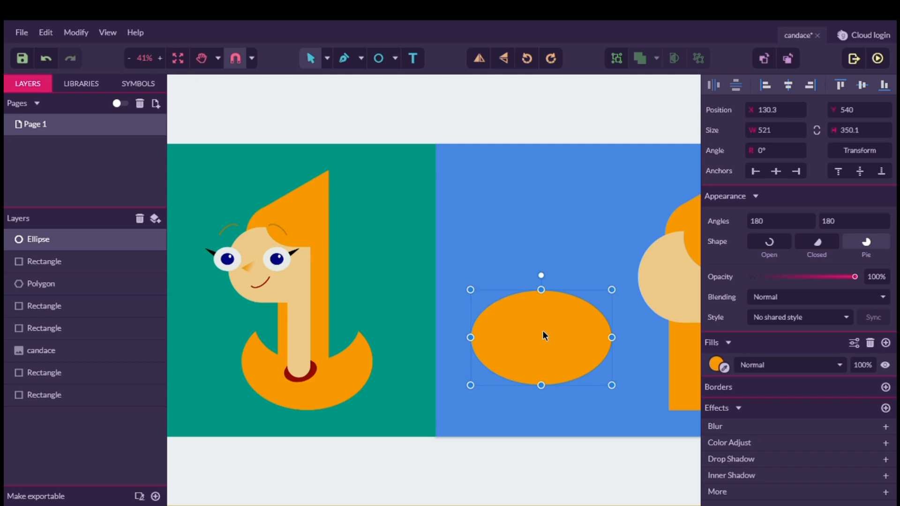
pyautogui.moveTo(533, 347); pyautogui.dragTo(539, 293)
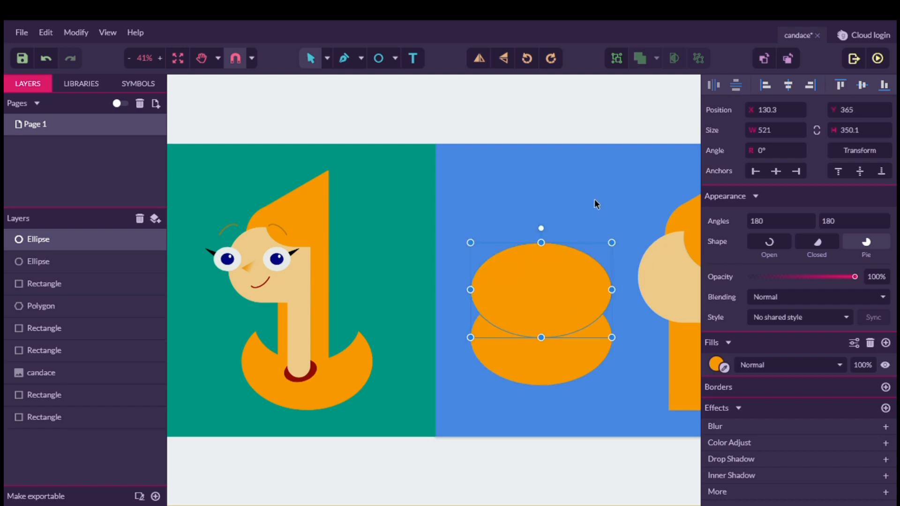
# Step: Try to cut a crescent by subtracting the upper orange ellipse from the lower one, and undo the subtraction
pyautogui.click(495, 211)
pyautogui.moveTo(464, 264); pyautogui.dragTo(533, 398)
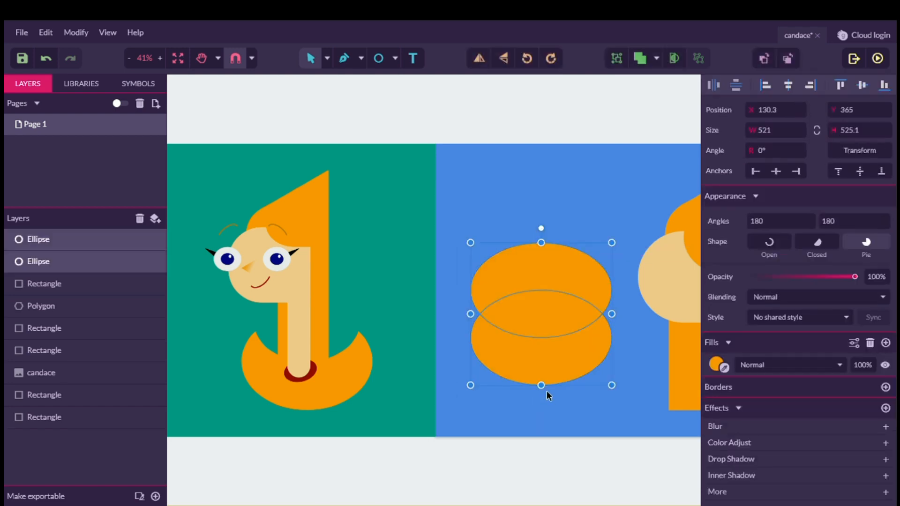
pyautogui.click(656, 58)
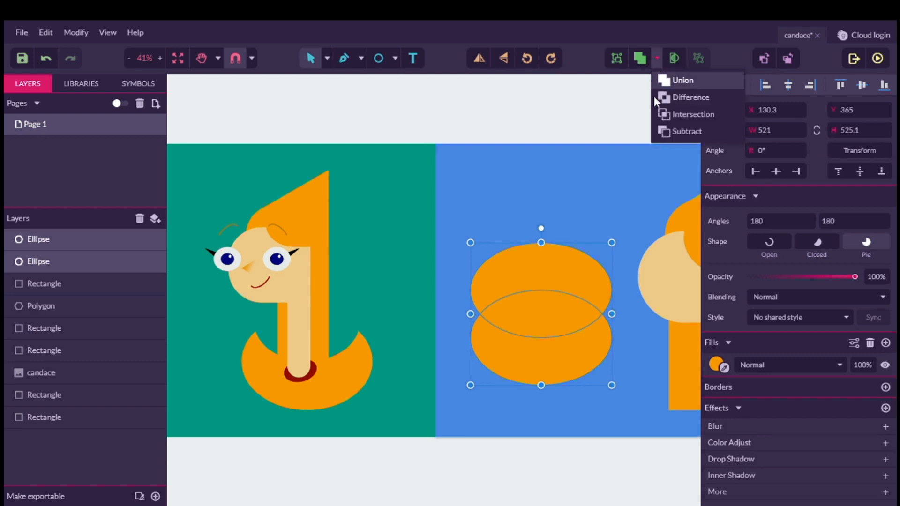
pyautogui.click(679, 131)
pyautogui.press('Escape')
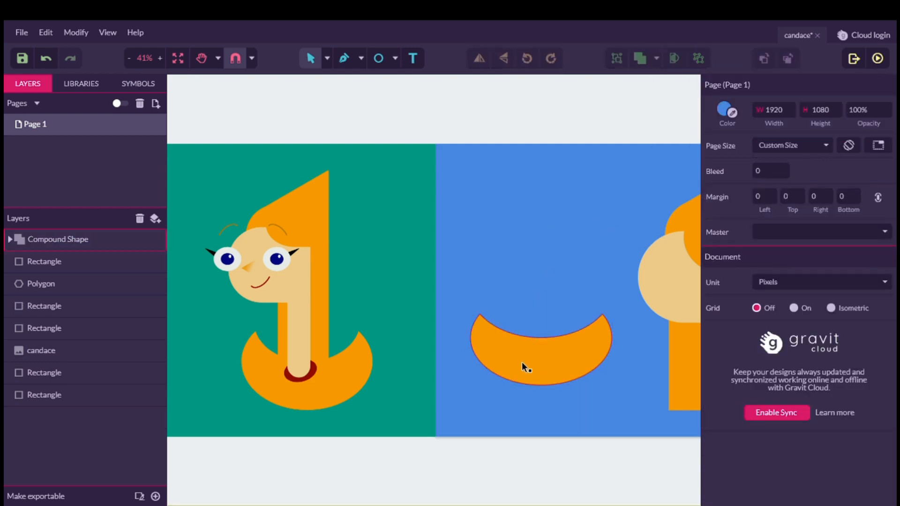
pyautogui.click(530, 361)
pyautogui.hotkey('ctrl', 'z')
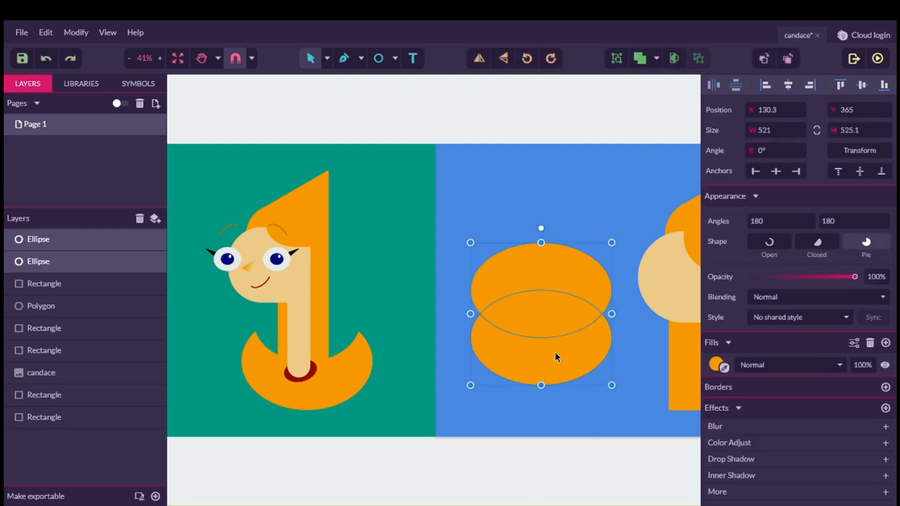
# Step: Lower the upper ellipse to about Y 411 and subtract it from the lower ellipse to form a thinner crescent
pyautogui.press('Escape')
pyautogui.moveTo(538, 295); pyautogui.dragTo(539, 306)
pyautogui.moveTo(551, 213); pyautogui.dragTo(530, 403)
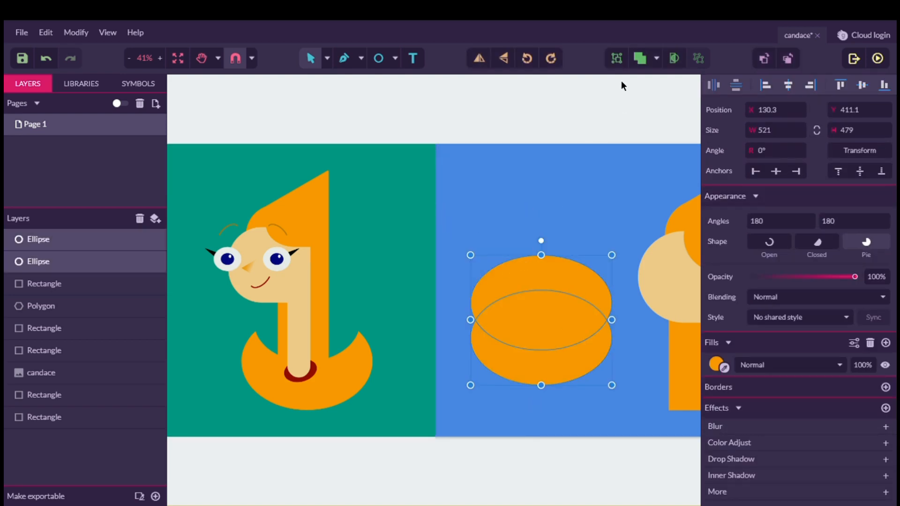
pyautogui.click(658, 58)
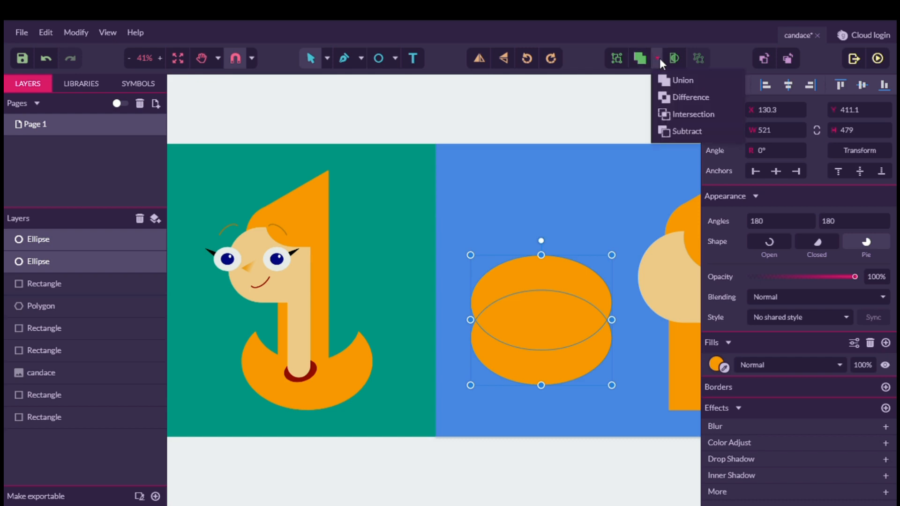
pyautogui.click(676, 129)
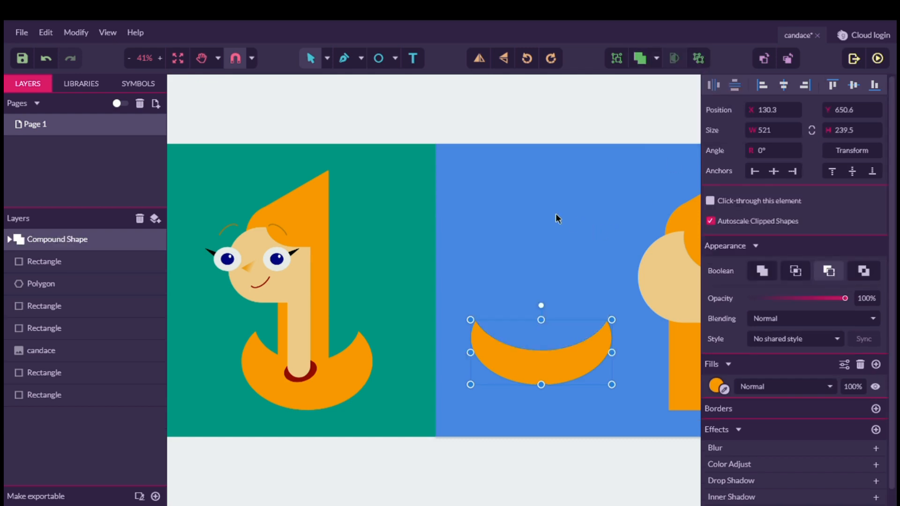
# Step: Stretch the orange crescent downward to a height of about 332 px
pyautogui.click(525, 289)
pyautogui.click(534, 369)
pyautogui.moveTo(540, 384); pyautogui.dragTo(541, 411)
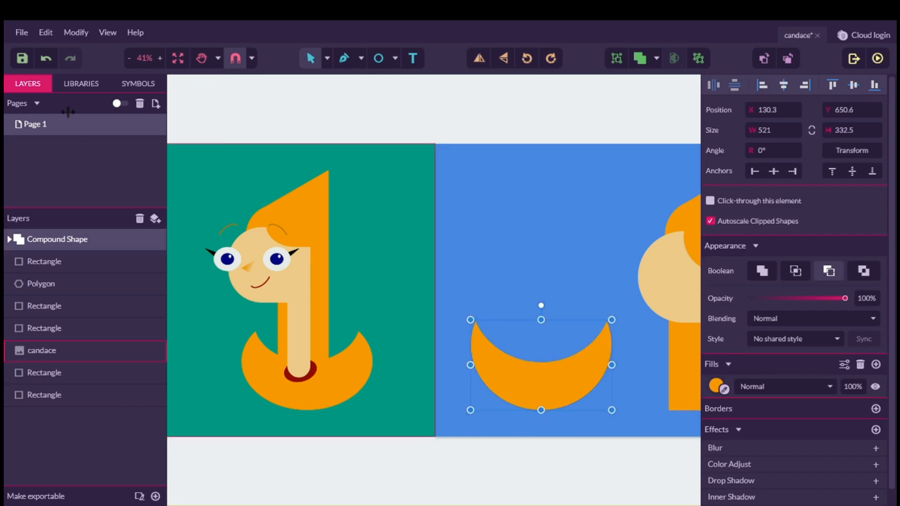
# Step: Move the crescent under the character's neck to about X 808, Y 747, against the page's lower edge
pyautogui.click(175, 63)
pyautogui.scroll(-2, 469, 288)
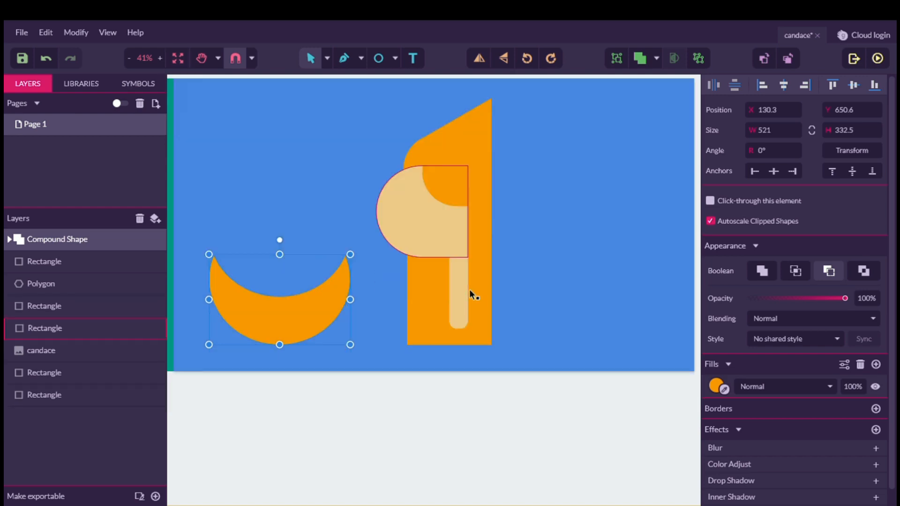
pyautogui.moveTo(276, 323); pyautogui.dragTo(460, 350)
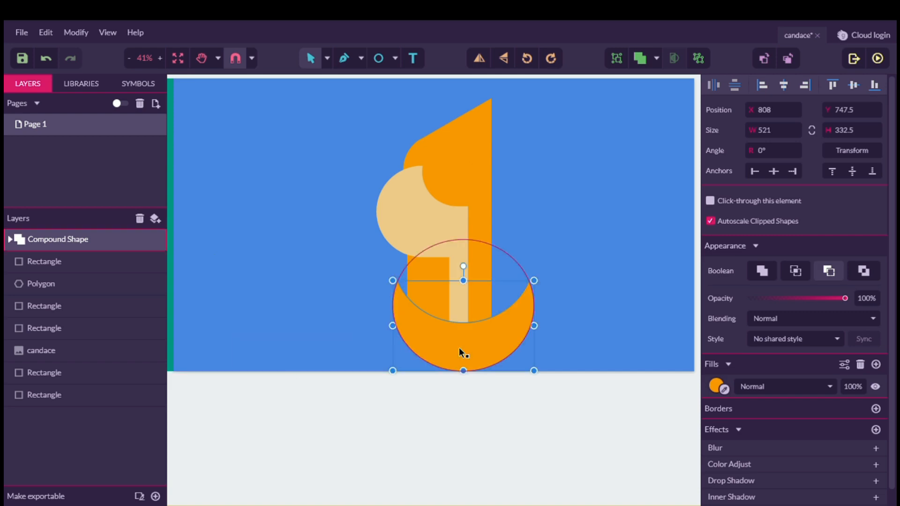
# Step: Try narrowing the crescent's cut-out ellipse from its left side, and undo the change
pyautogui.doubleClick(427, 291)
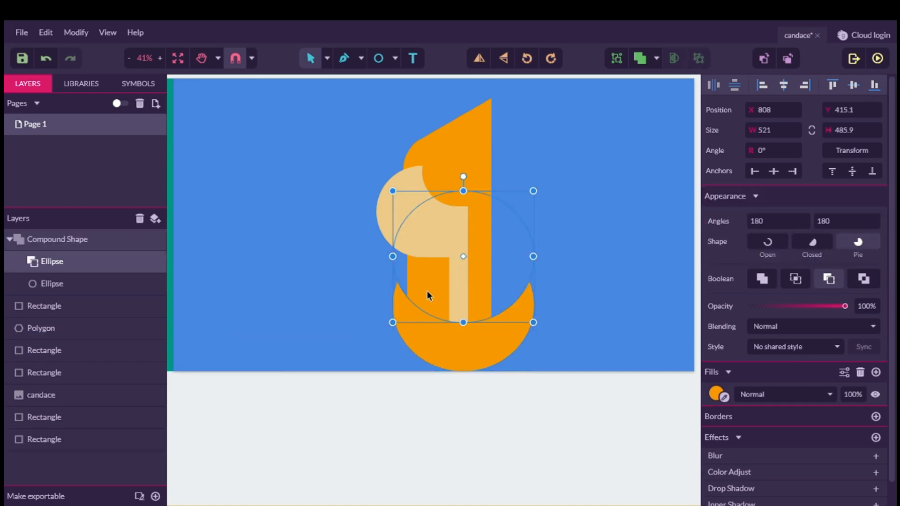
pyautogui.moveTo(394, 257); pyautogui.dragTo(421, 260)
pyautogui.hotkey('ctrl', 'z')
pyautogui.press('Escape')
pyautogui.click(440, 287)
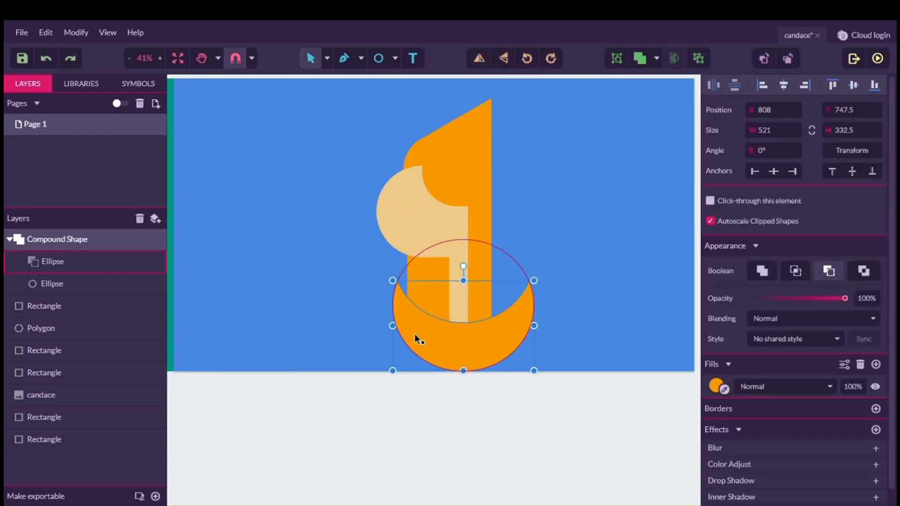
pyautogui.press('Escape')
# Step: Narrow the long hair rectangle to about 212 px by moving its left edge to X 960, keeping its right edge in place
pyautogui.click(423, 270)
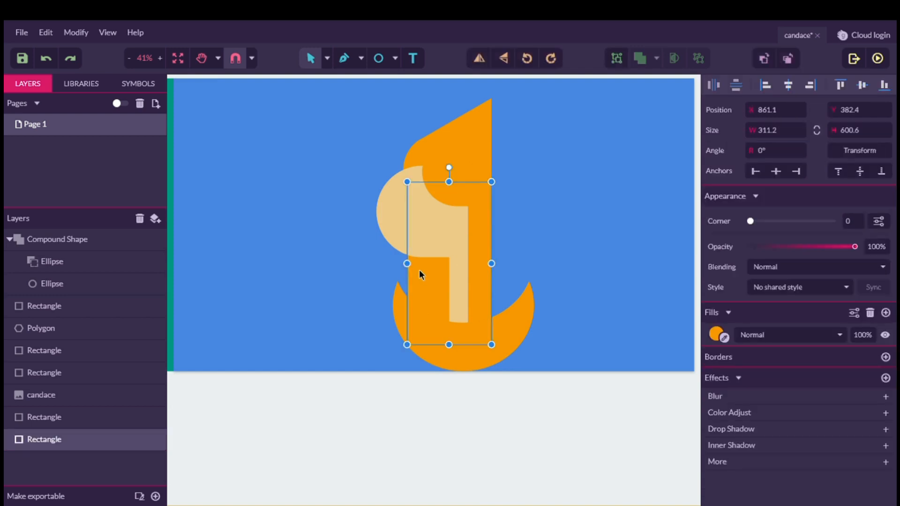
pyautogui.moveTo(407, 263); pyautogui.dragTo(432, 265)
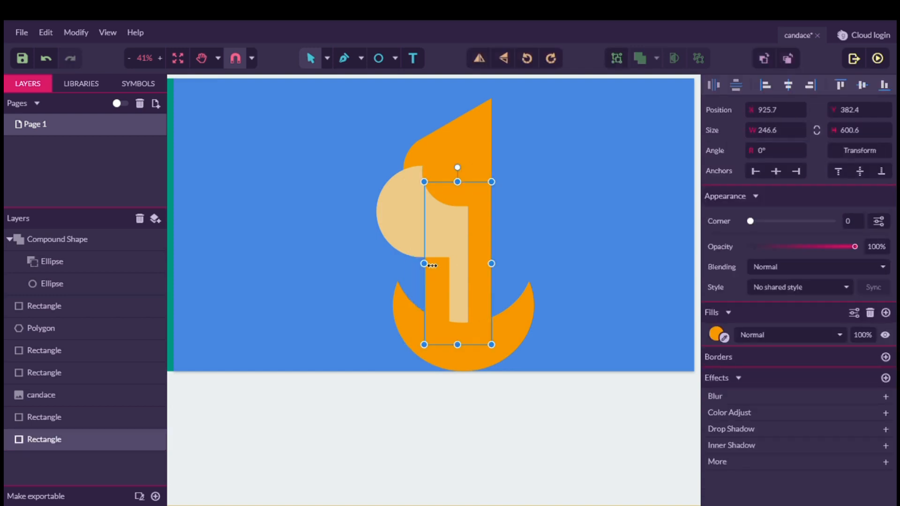
pyautogui.click(338, 268)
pyautogui.scroll(1, 229, 225)
pyautogui.scroll(-1, 229, 225)
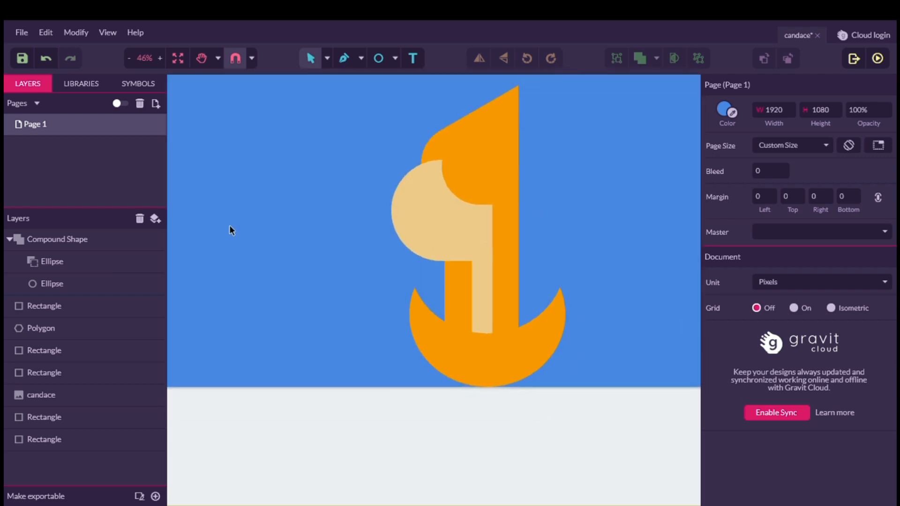
pyautogui.click(174, 56)
pyautogui.hscroll(-4, 261, 234)
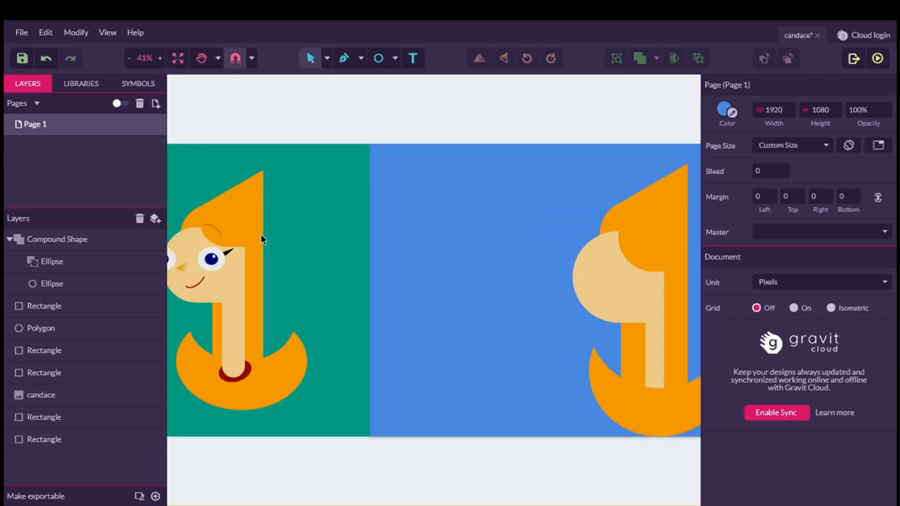
pyautogui.hscroll(4, 261, 235)
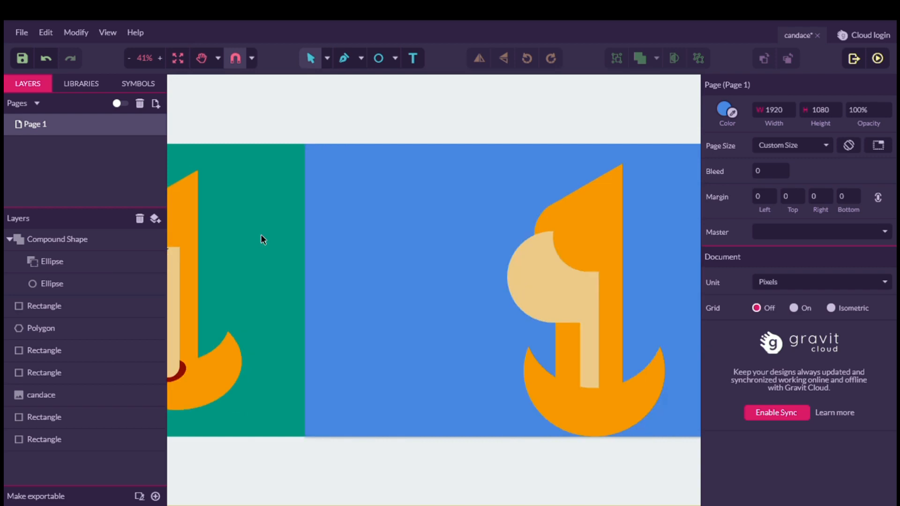
pyautogui.click(516, 362)
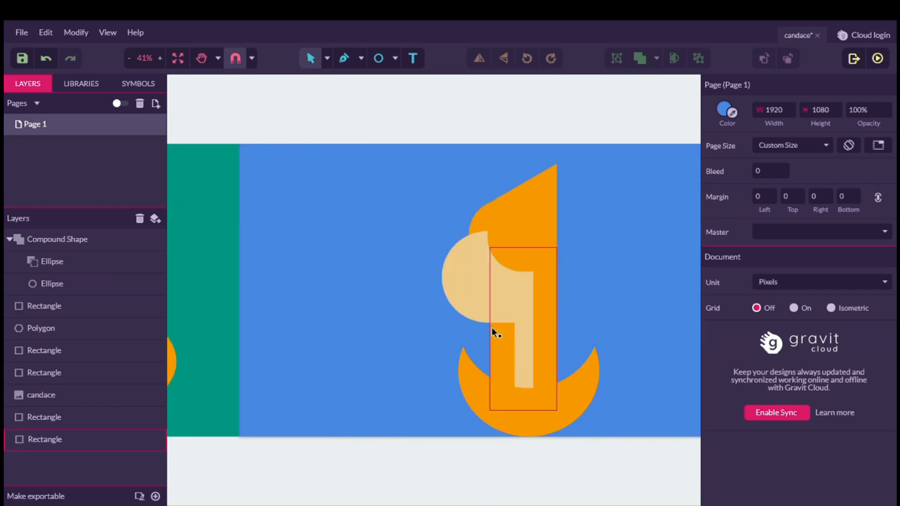
pyautogui.click(502, 339)
pyautogui.moveTo(494, 333)
pyautogui.mouseDown()
pyautogui.moveTo(508, 332)
pyautogui.moveTo(500, 332)
pyautogui.mouseUp()
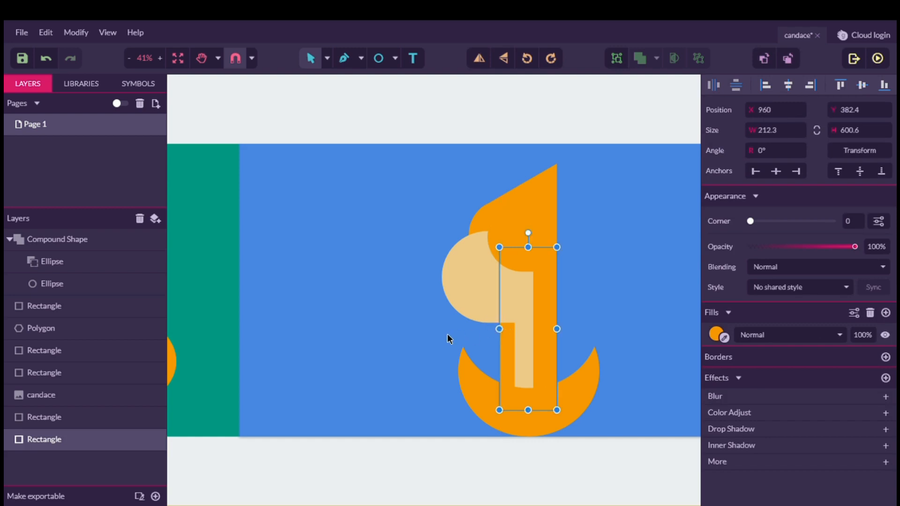
# Step: Raise the crescent to about X 806, Y 723 and send it to the back, behind the neck
pyautogui.hscroll(-5, 447, 339)
pyautogui.hscroll(5, 447, 341)
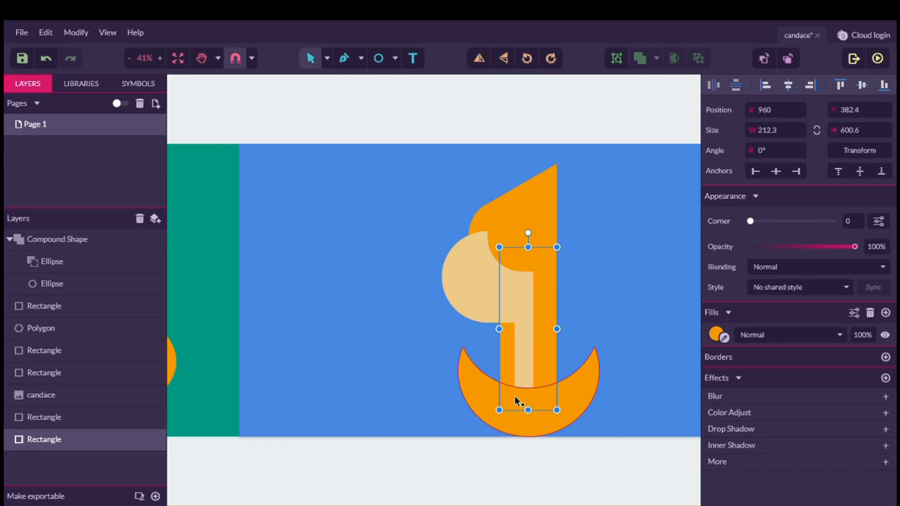
pyautogui.click(530, 419)
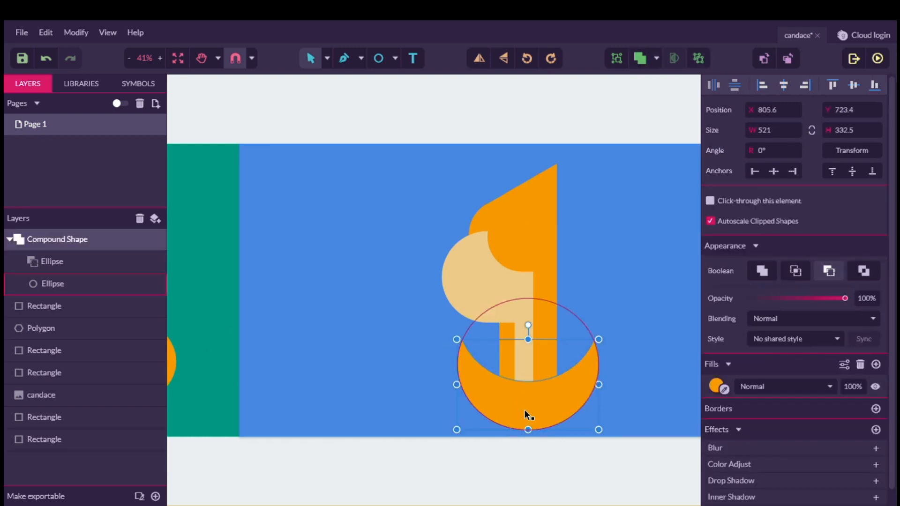
pyautogui.click(417, 390)
pyautogui.rightClick(521, 398)
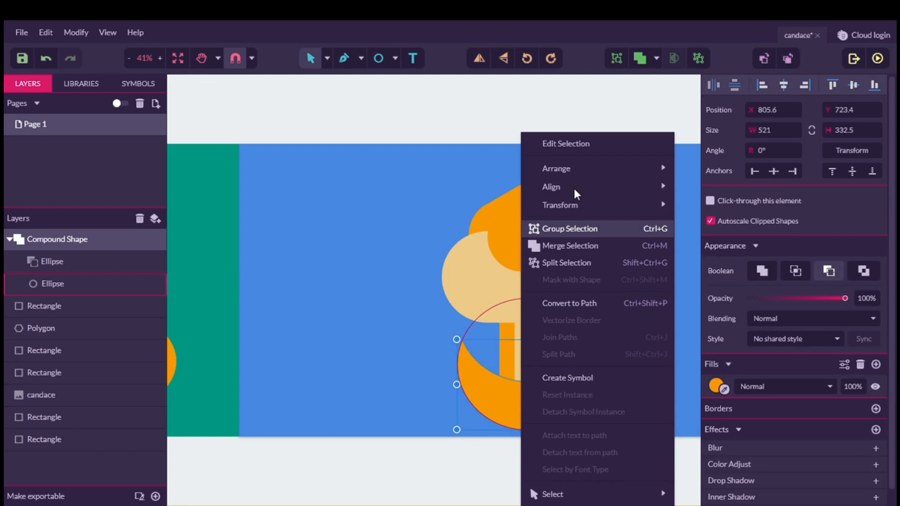
pyautogui.moveTo(579, 167)
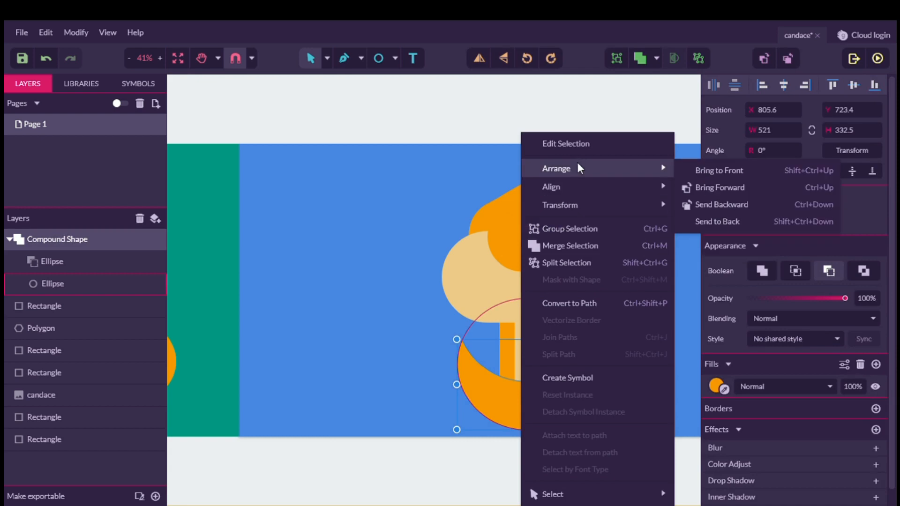
pyautogui.click(718, 221)
pyautogui.click(443, 379)
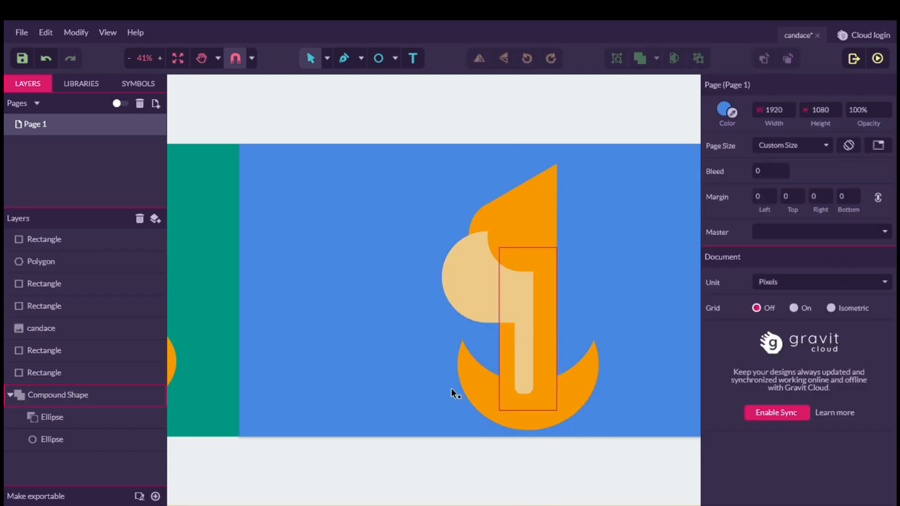
# Step: Draw a small ellipse about 138 × 80 px left of the character and fill it dark red
pyautogui.hscroll(-3, 384, 378)
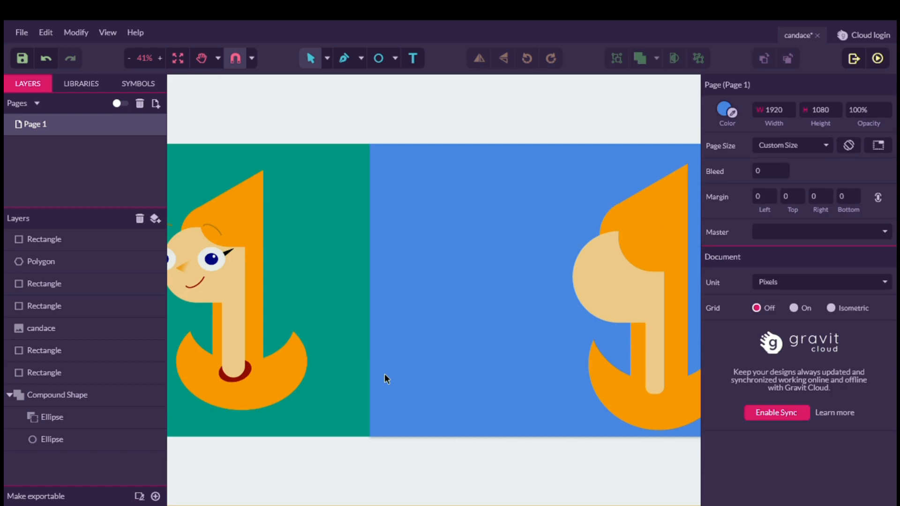
pyautogui.hscroll(2, 385, 376)
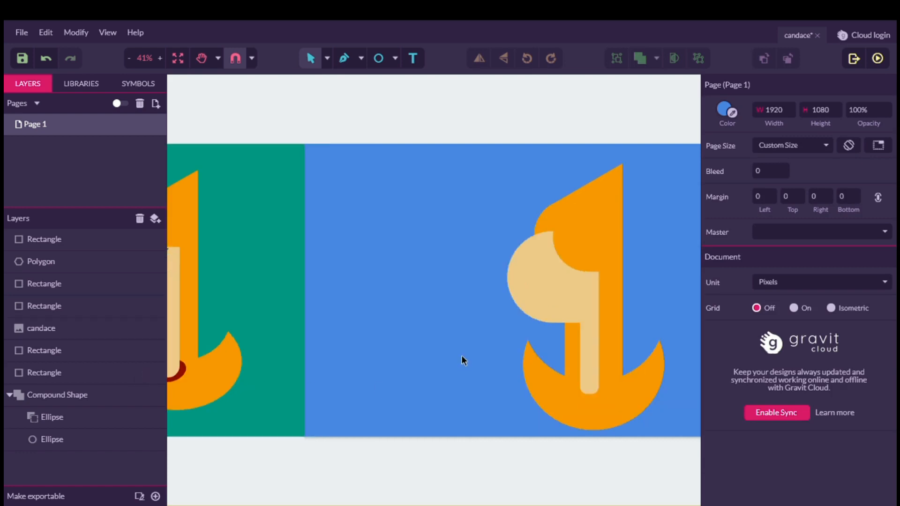
pyautogui.hscroll(2, 478, 361)
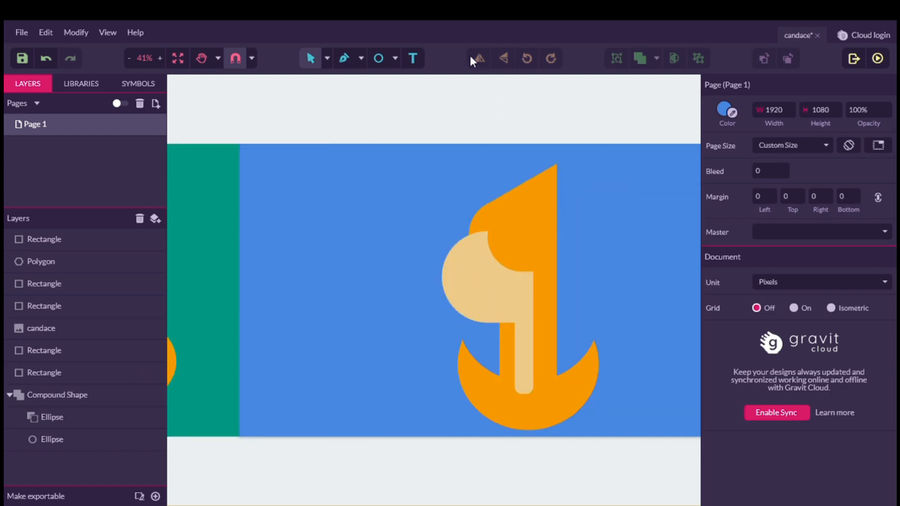
pyautogui.click(378, 58)
pyautogui.moveTo(351, 292); pyautogui.dragTo(391, 317)
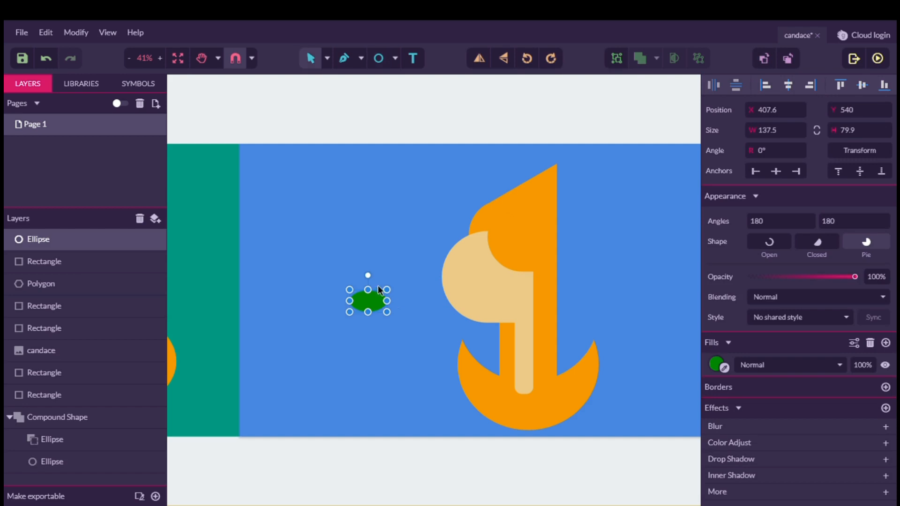
pyautogui.click(715, 364)
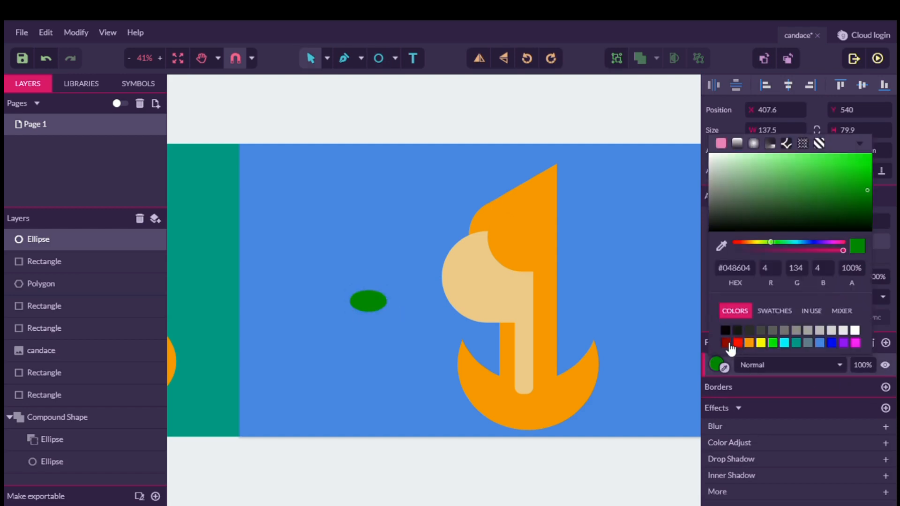
pyautogui.click(726, 342)
pyautogui.click(367, 307)
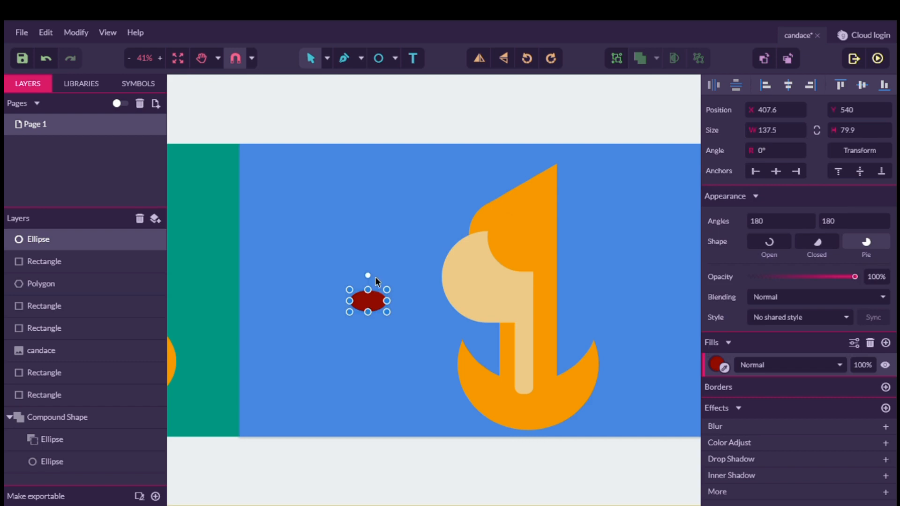
# Step: Rotate the dark red ellipse to 15° and place it at the neck's lower end, about X 984, Y 861, layered just behind the neck
pyautogui.moveTo(369, 280); pyautogui.dragTo(525, 393)
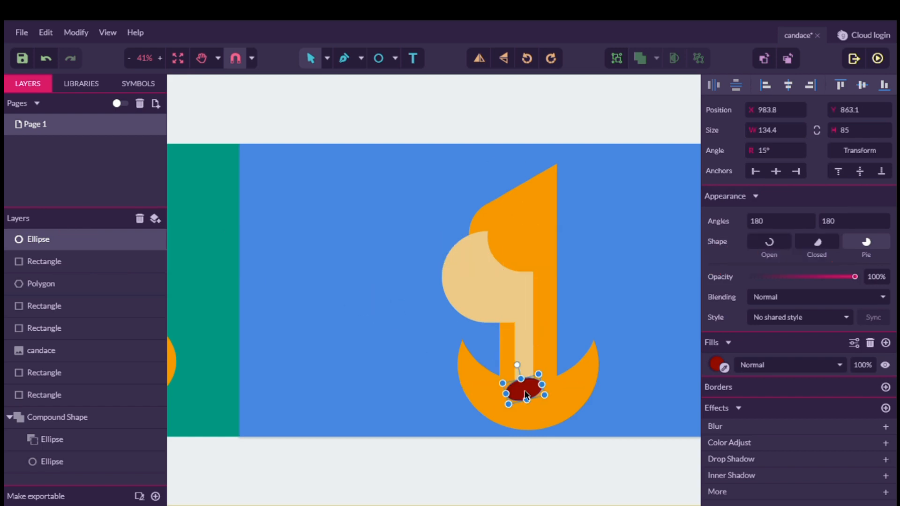
pyautogui.click(788, 61)
pyautogui.click(393, 330)
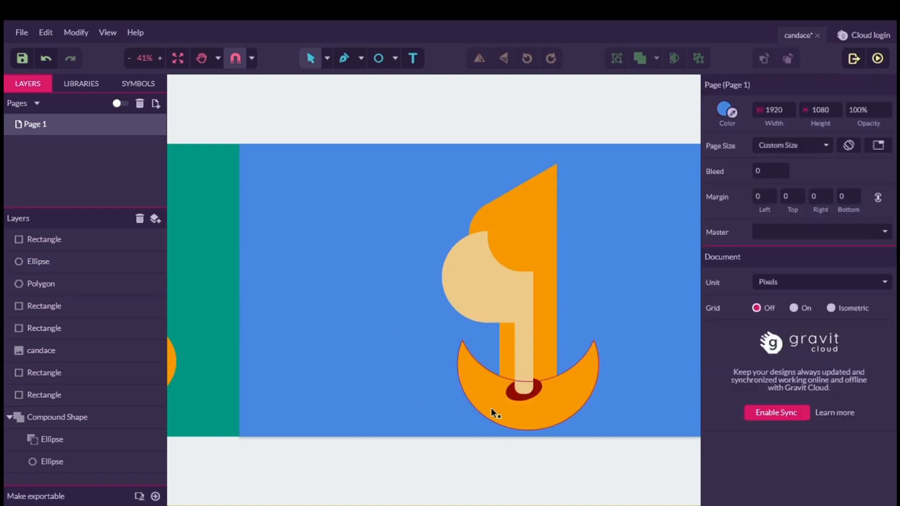
pyautogui.click(517, 396)
pyautogui.moveTo(520, 397); pyautogui.dragTo(518, 399)
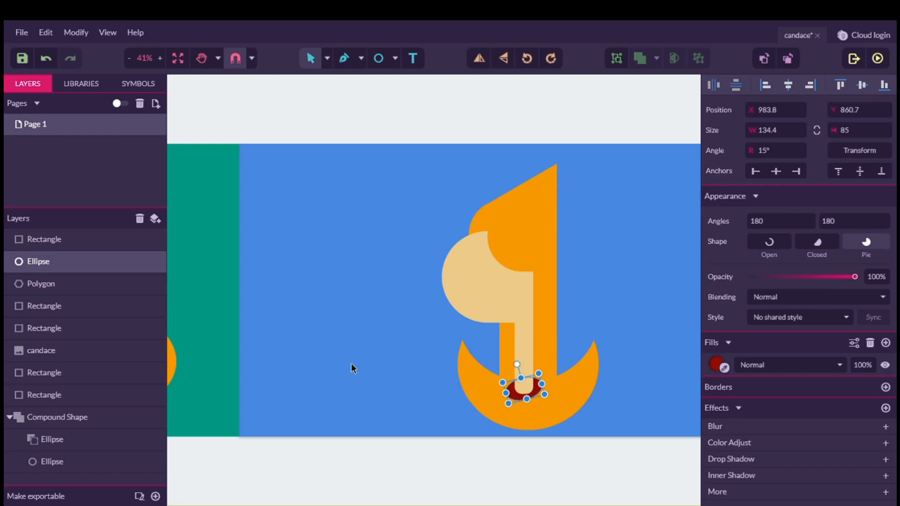
pyautogui.click(351, 364)
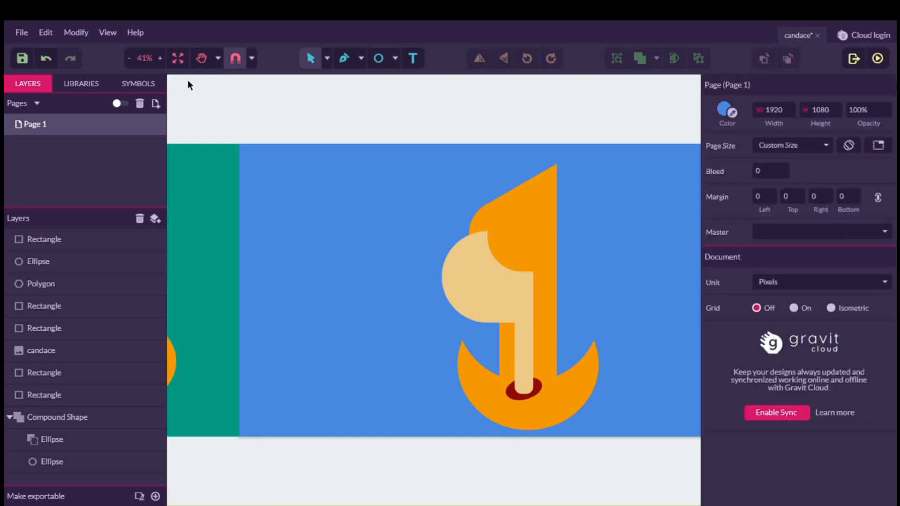
# Step: Save the drawing
pyautogui.click(180, 61)
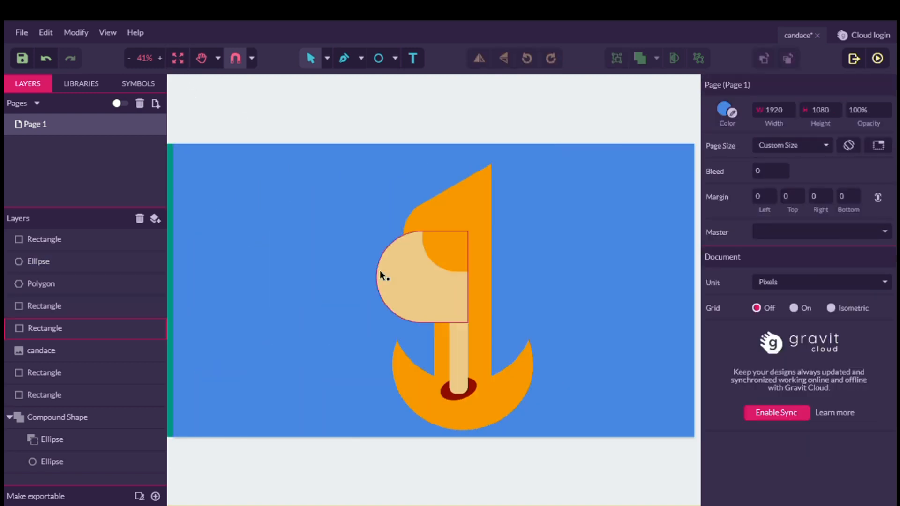
pyautogui.hscroll(-5, 381, 277)
pyautogui.hscroll(3, 380, 272)
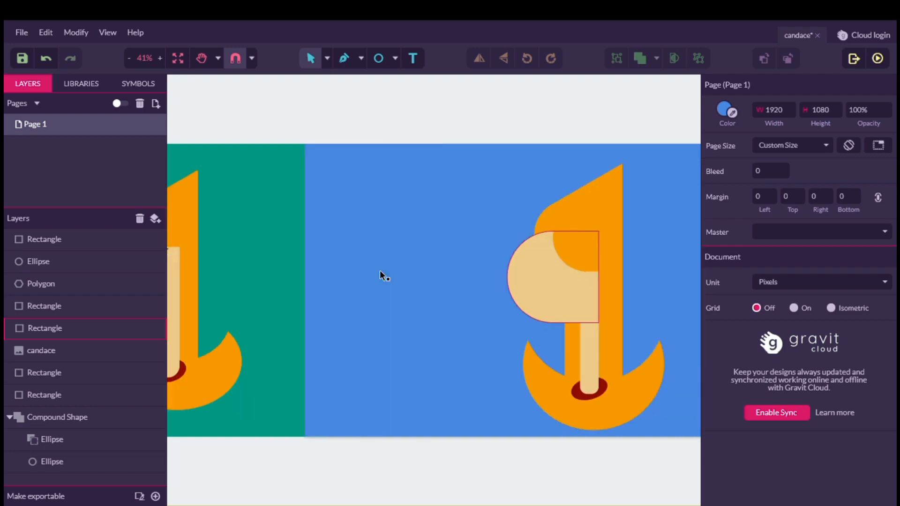
pyautogui.hscroll(-1, 380, 271)
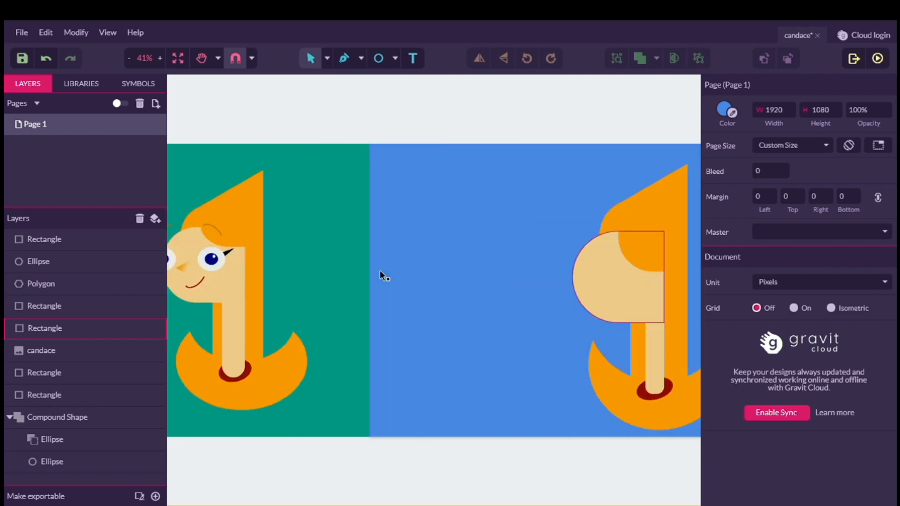
pyautogui.hscroll(-1, 379, 270)
pyautogui.hscroll(2, 380, 271)
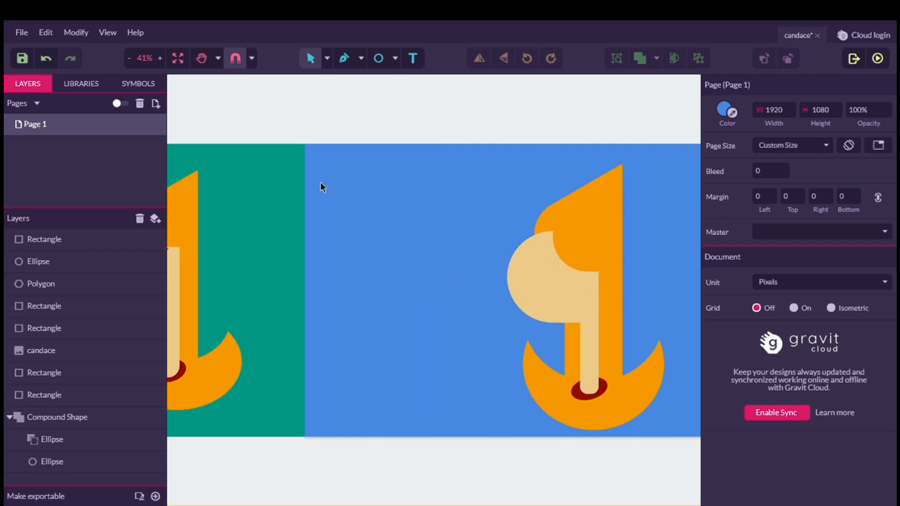
pyautogui.click(25, 57)
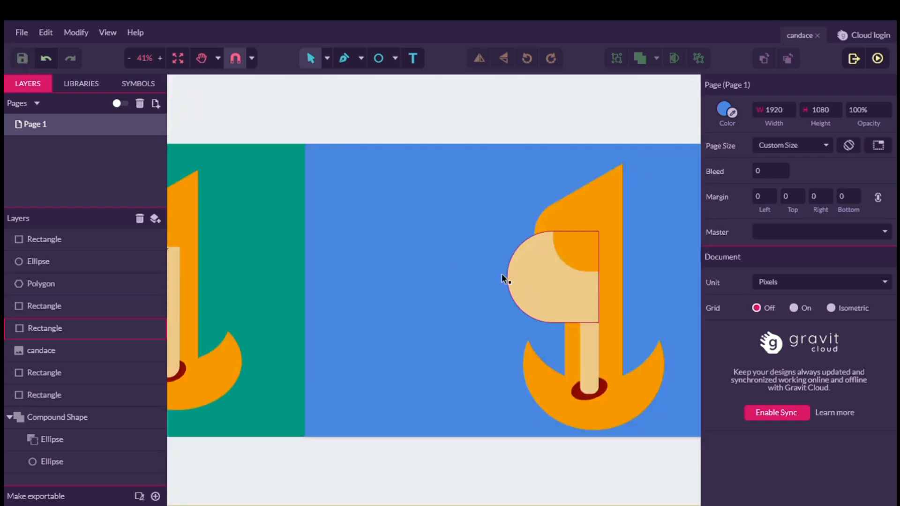
# Step: Draw an ellipse about 135 × 111 px left of the character's head and fill it white (#FFFFFF)
pyautogui.scroll(1, 502, 276)
pyautogui.hscroll(-1, 502, 276)
pyautogui.hscroll(2, 502, 275)
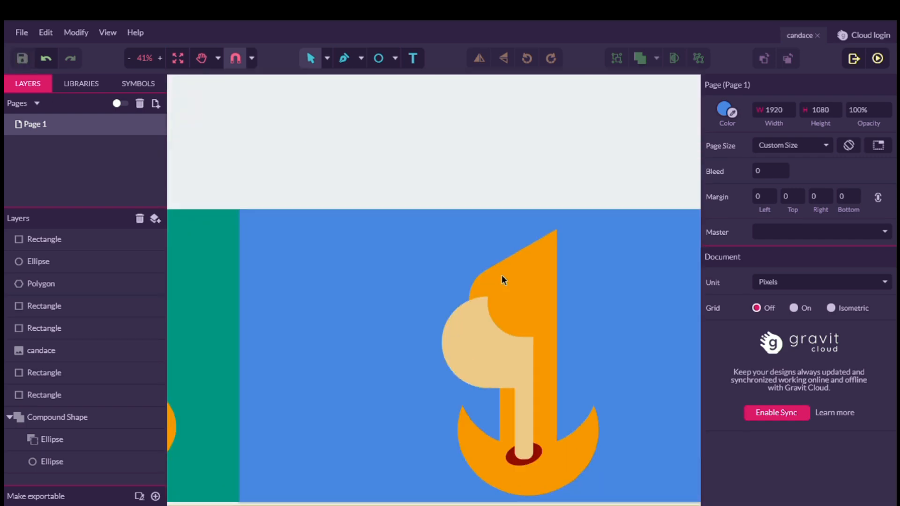
pyautogui.scroll(-1, 502, 275)
pyautogui.hscroll(-3, 501, 276)
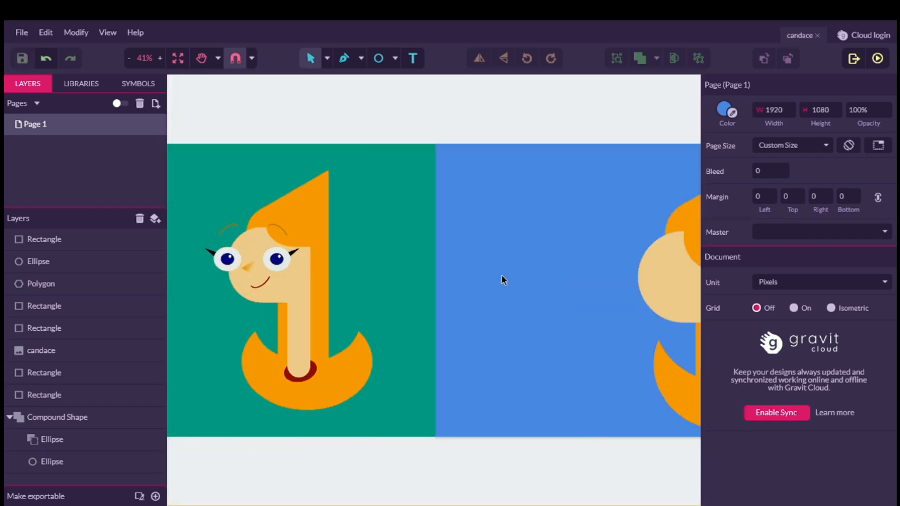
pyautogui.hscroll(4, 501, 280)
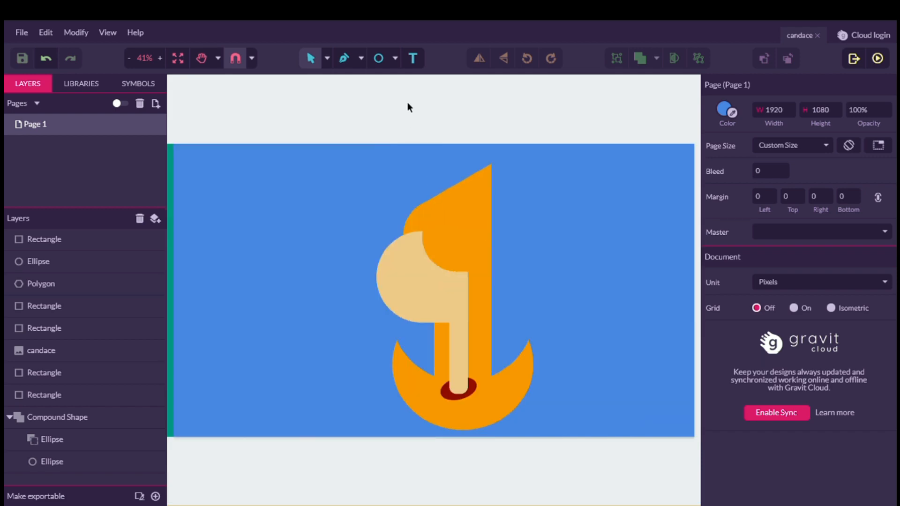
pyautogui.click(379, 58)
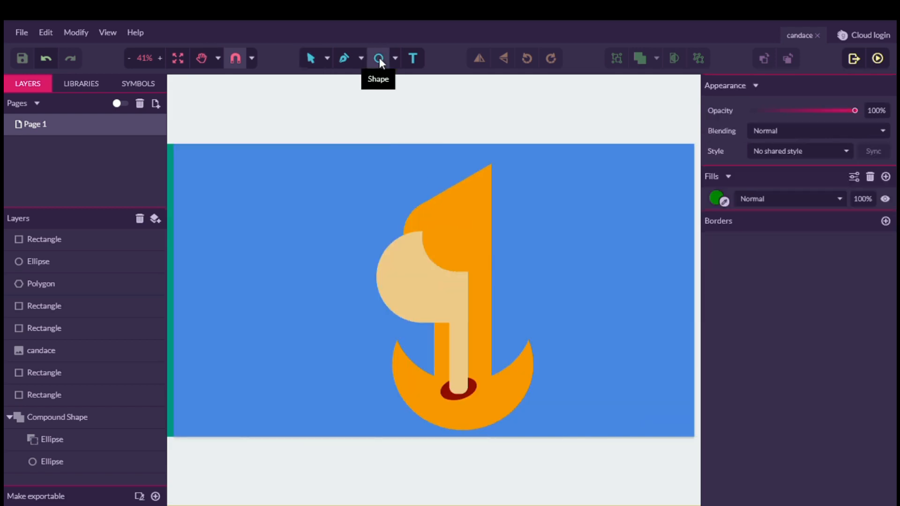
pyautogui.moveTo(277, 252); pyautogui.dragTo(318, 286)
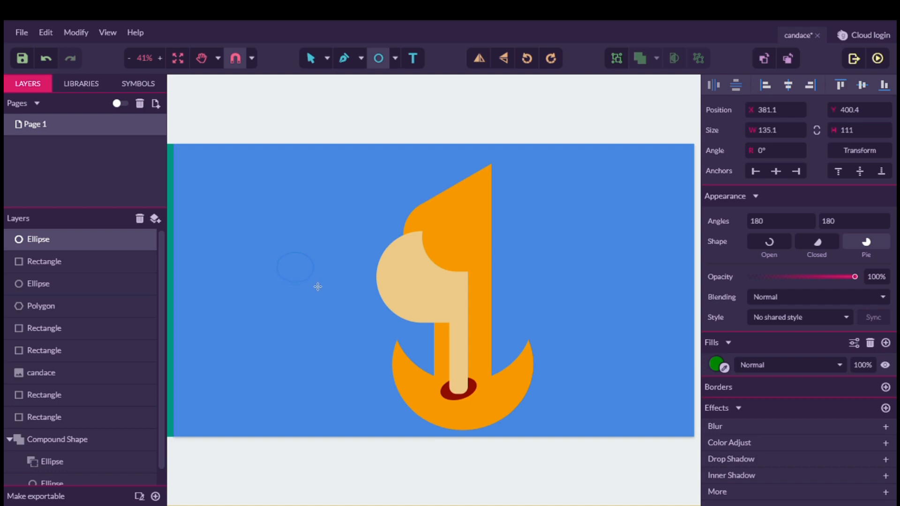
pyautogui.moveTo(318, 286); pyautogui.dragTo(318, 287)
pyautogui.click(715, 364)
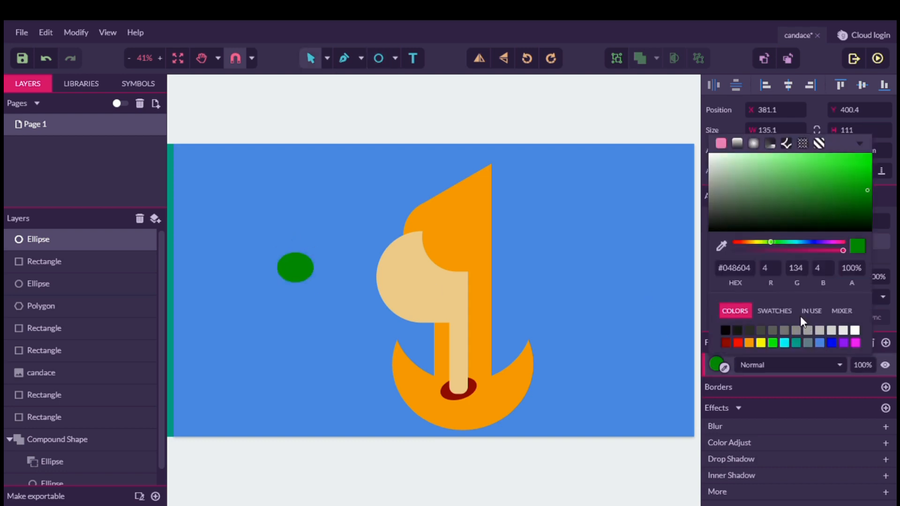
pyautogui.click(855, 331)
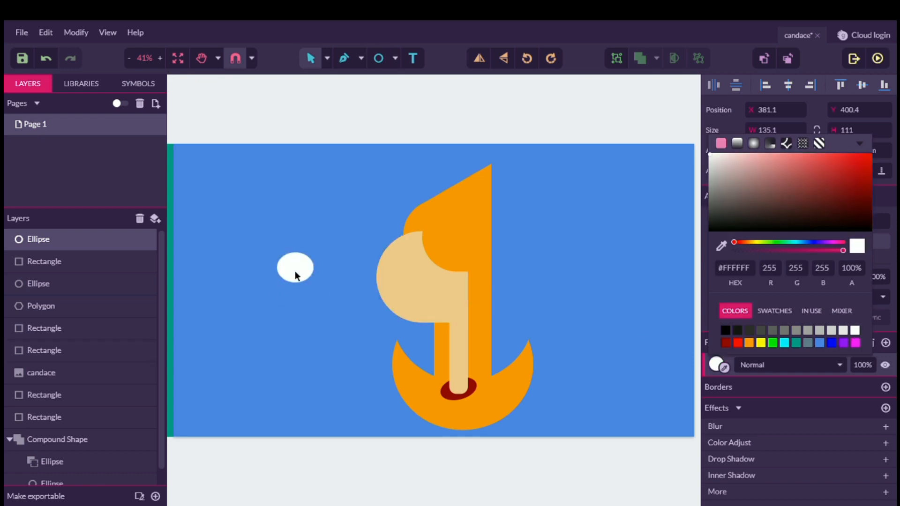
pyautogui.click(295, 283)
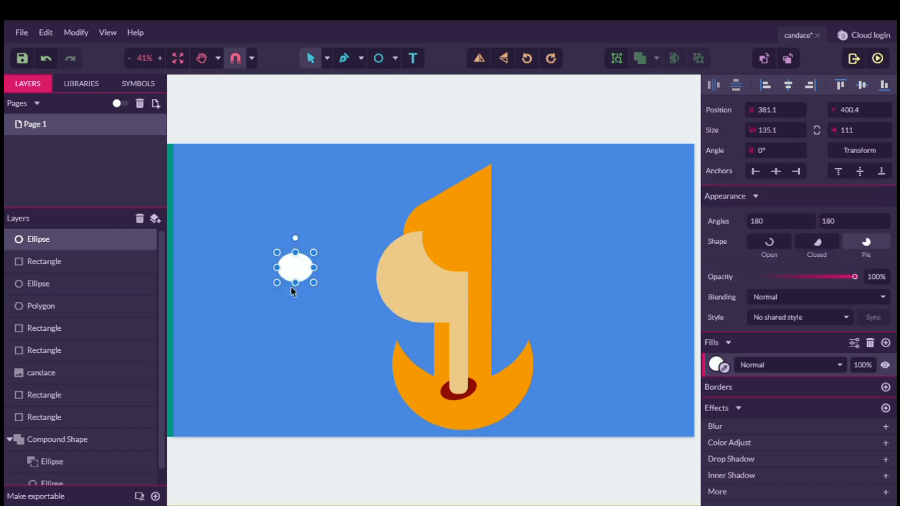
# Step: Duplicate the white eye ellipse and shrink the copy to about 70 × 58 px, centred inside the original
pyautogui.hotkey('ctrl', 'd')
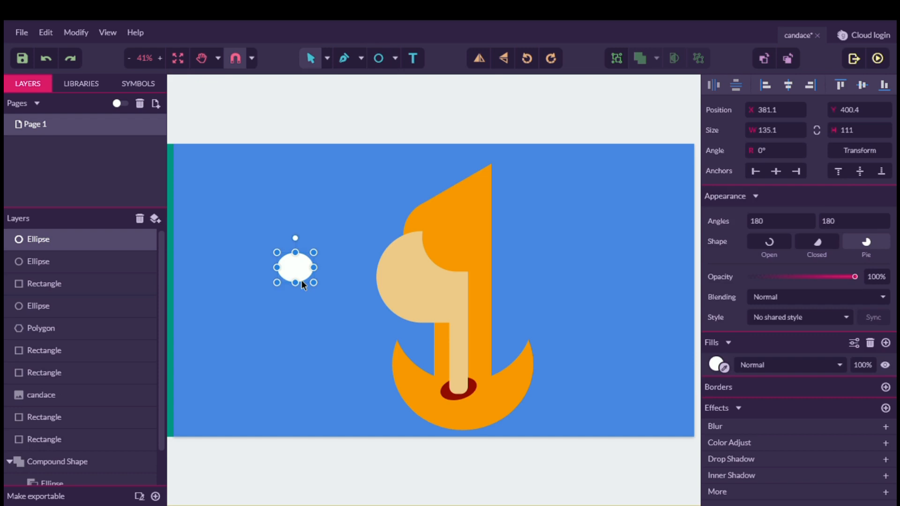
pyautogui.moveTo(317, 284)
pyautogui.mouseDown()
pyautogui.moveTo(302, 274)
pyautogui.moveTo(315, 301)
pyautogui.moveTo(295, 264)
pyautogui.moveTo(309, 285)
pyautogui.moveTo(303, 278)
pyautogui.mouseUp()
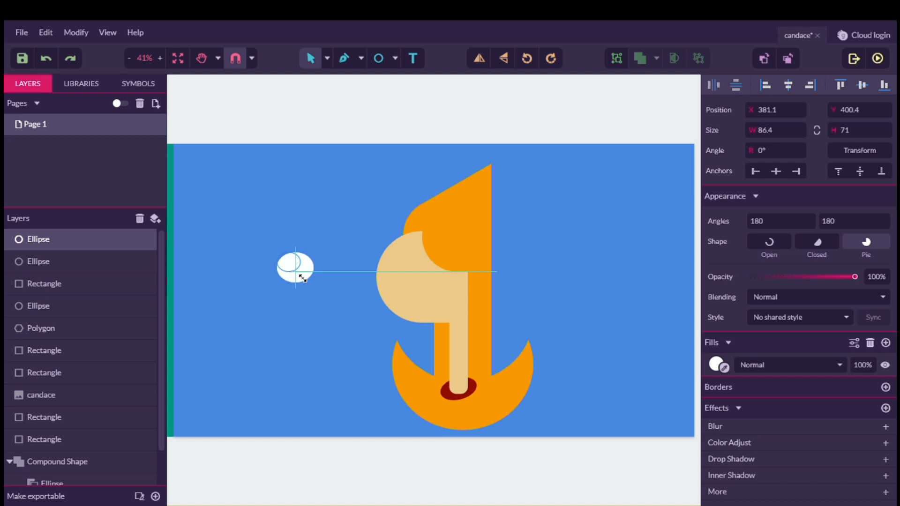
pyautogui.moveTo(306, 285); pyautogui.dragTo(294, 268)
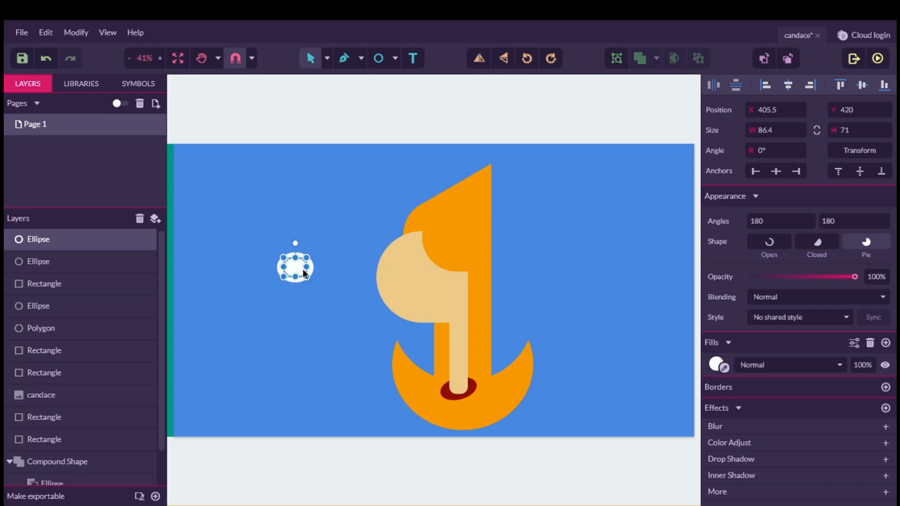
pyautogui.scroll(1, 302, 268)
pyautogui.hscroll(-3, 302, 269)
pyautogui.hscroll(-6, 302, 270)
pyautogui.hscroll(9, 302, 269)
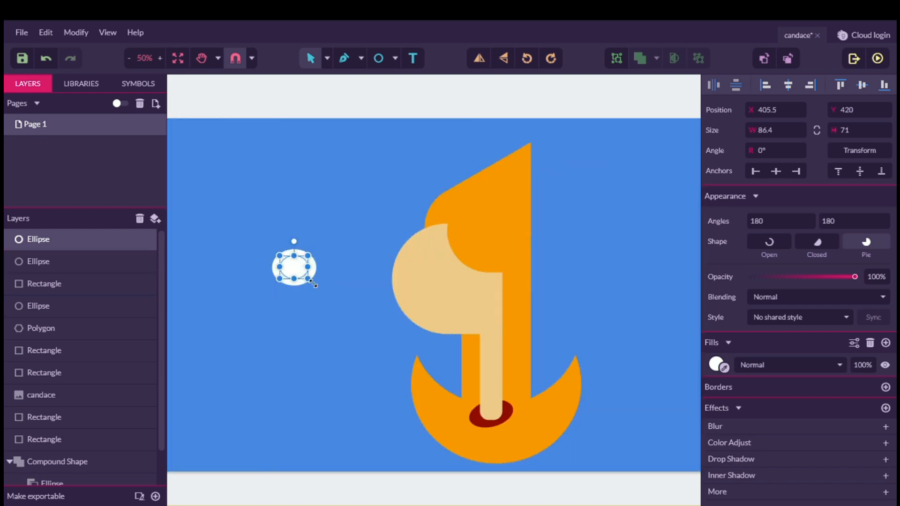
pyautogui.moveTo(311, 283); pyautogui.dragTo(301, 275)
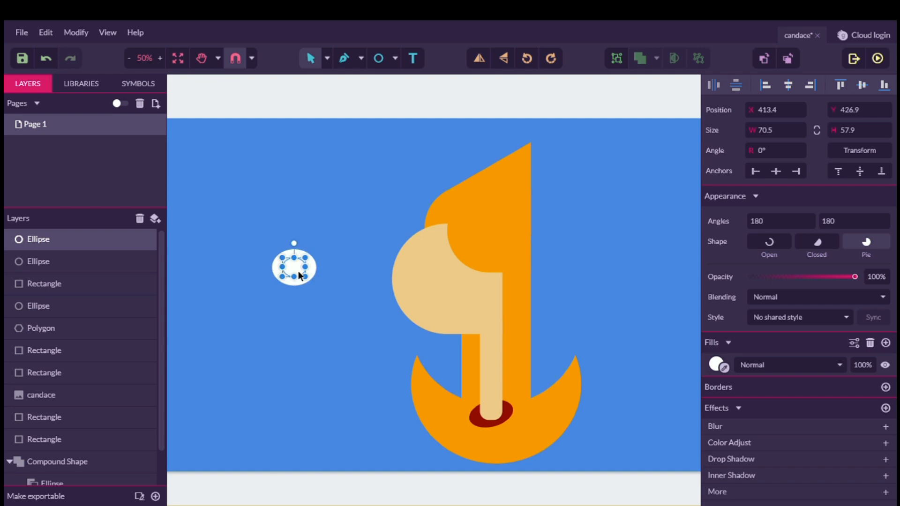
# Step: Fill the inner eye ellipse with blue (#0000FF)
pyautogui.click(716, 364)
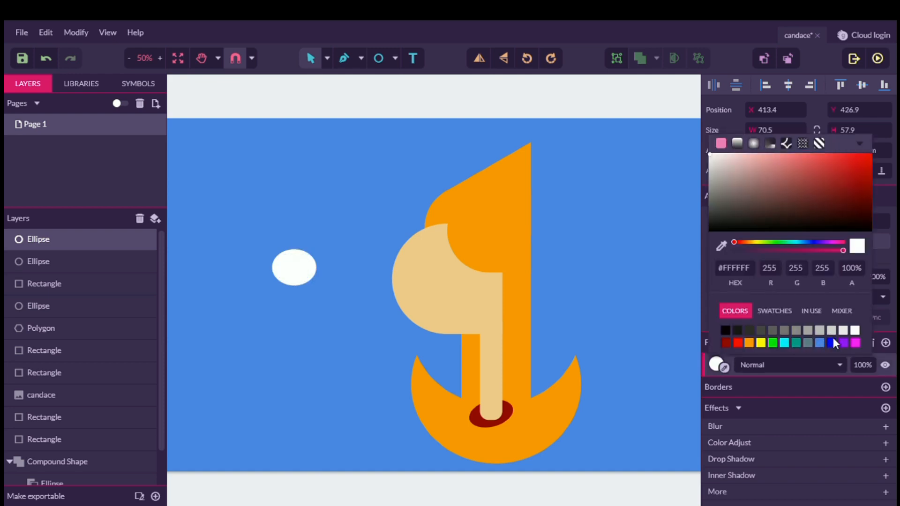
pyautogui.click(832, 343)
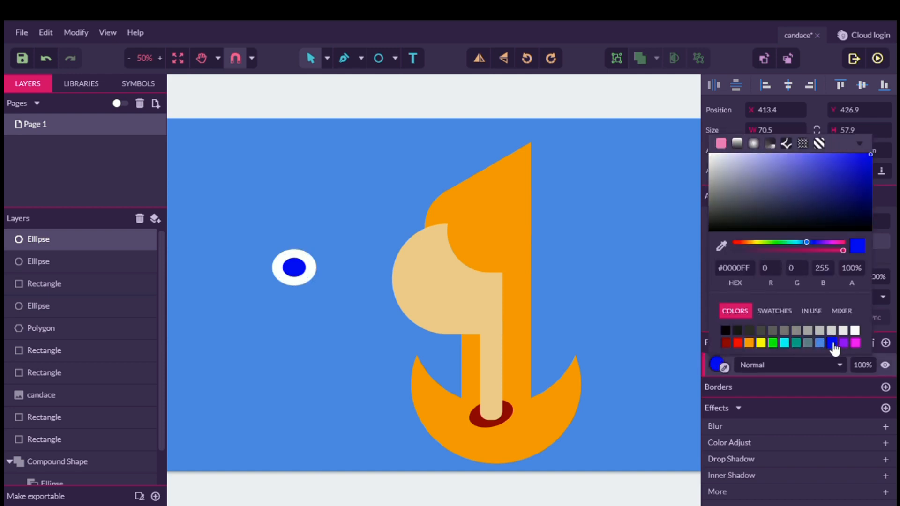
pyautogui.click(270, 305)
# Step: Duplicate the blue iris, shrink the copy to about 43 × 35 px and fill it with white sampled from the eye
pyautogui.click(296, 274)
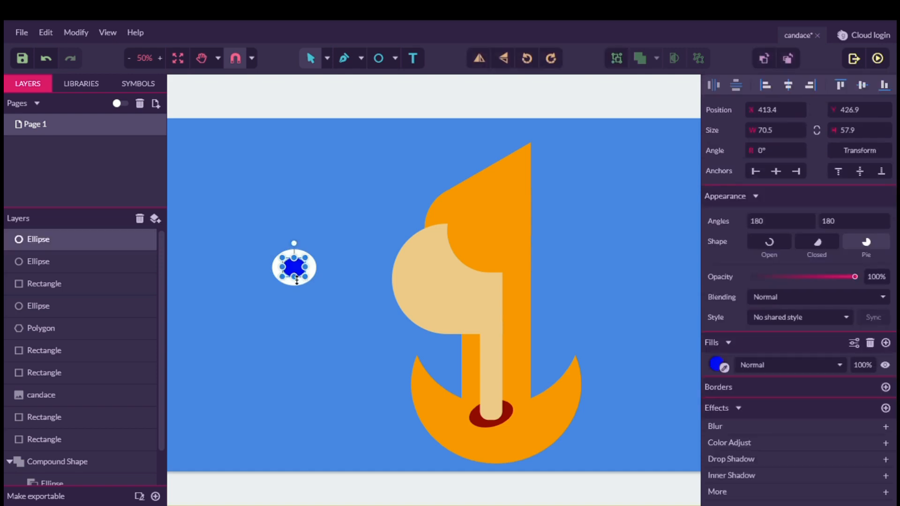
pyautogui.hotkey('ctrl', 'd')
pyautogui.moveTo(310, 283); pyautogui.dragTo(298, 273)
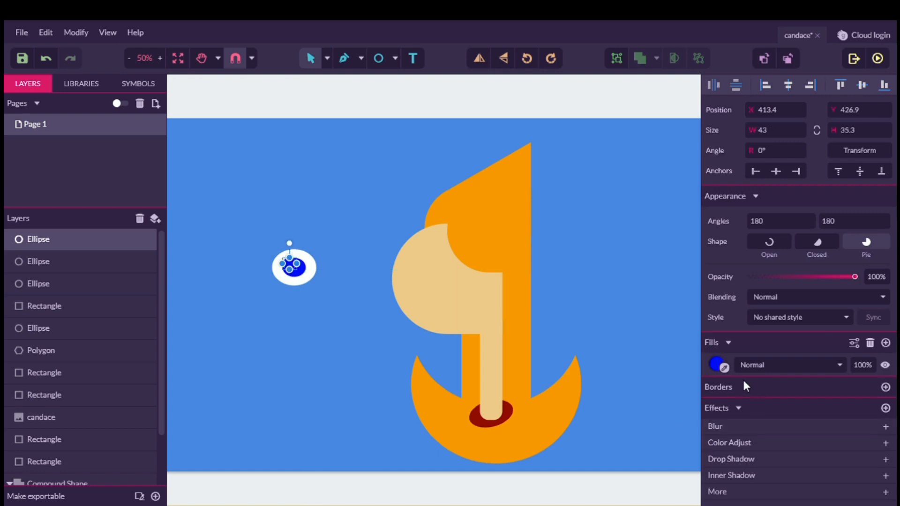
pyautogui.click(725, 370)
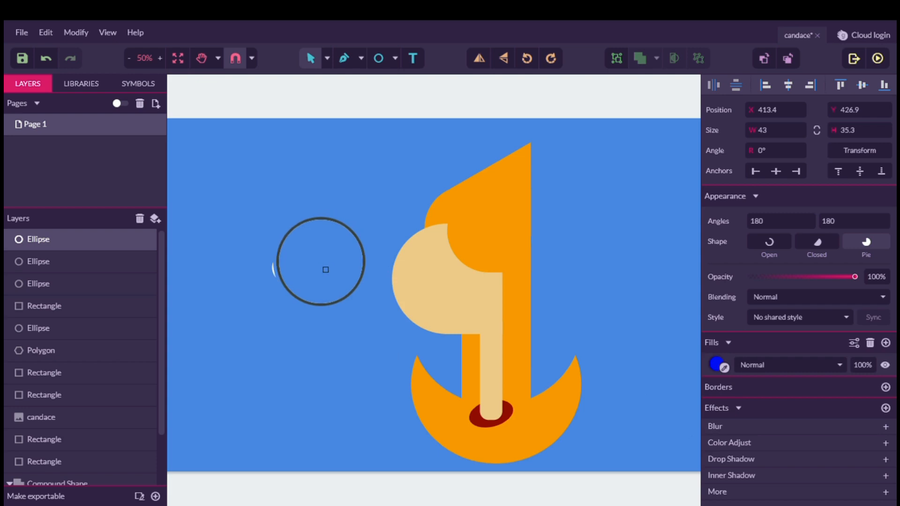
pyautogui.click(312, 273)
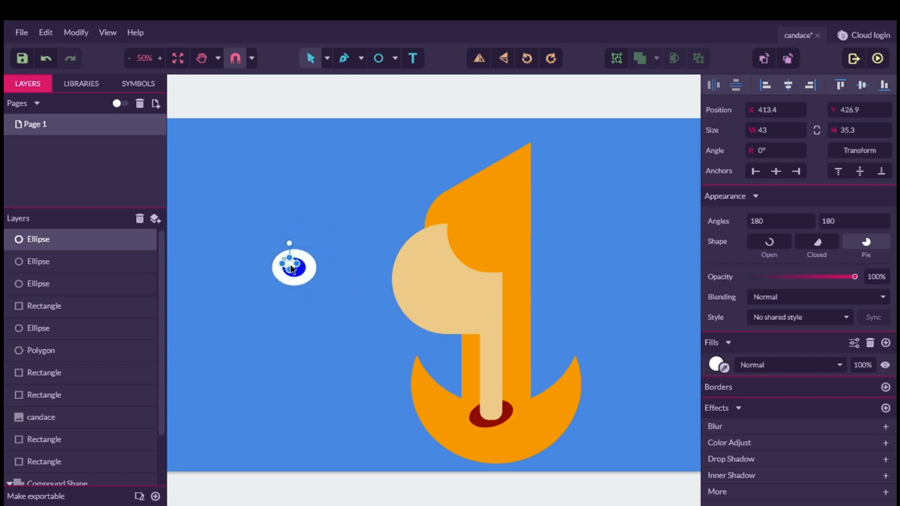
# Step: Move the small white highlight to the iris's upper-right edge, at about X 441, Y 427
pyautogui.moveTo(291, 269); pyautogui.dragTo(295, 266)
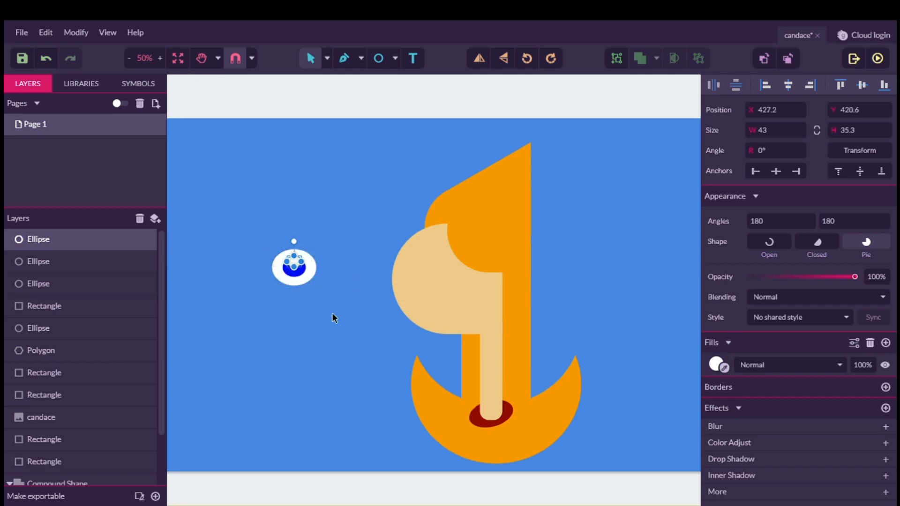
pyautogui.click(331, 313)
pyautogui.scroll(5, 289, 277)
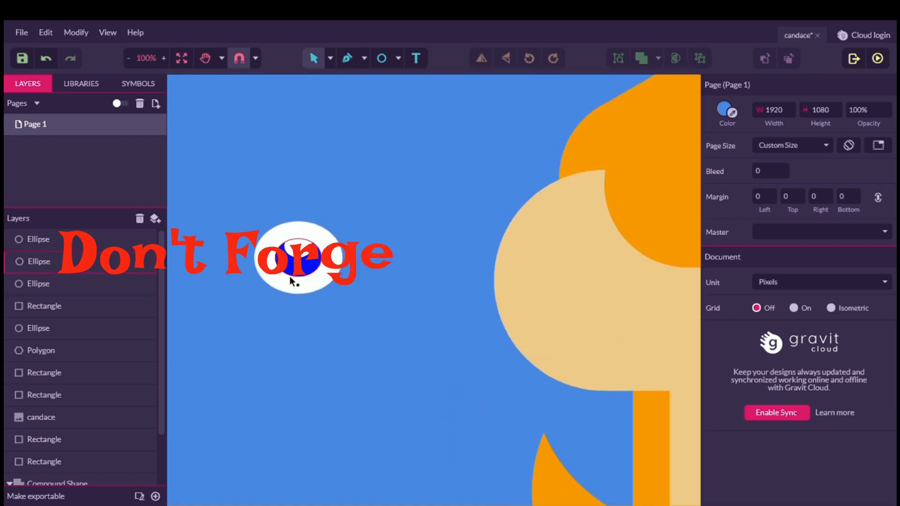
pyautogui.moveTo(301, 252); pyautogui.dragTo(316, 252)
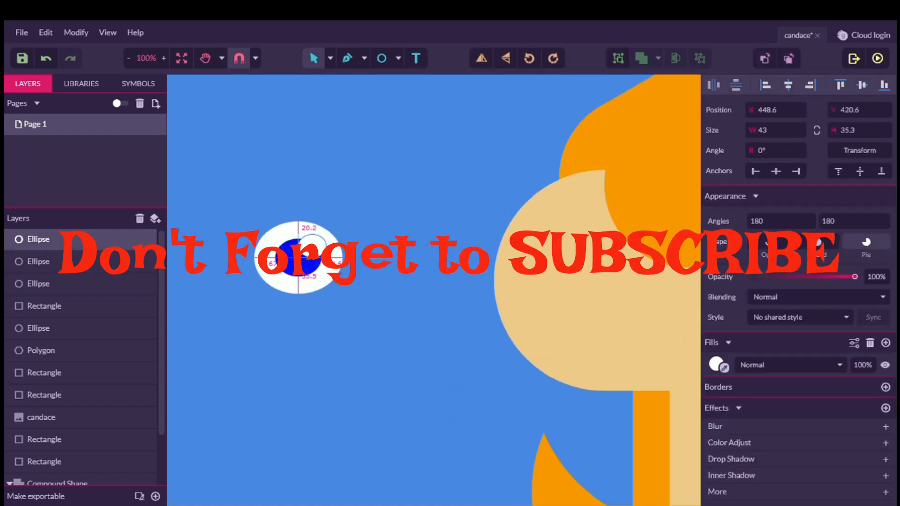
pyautogui.click(356, 298)
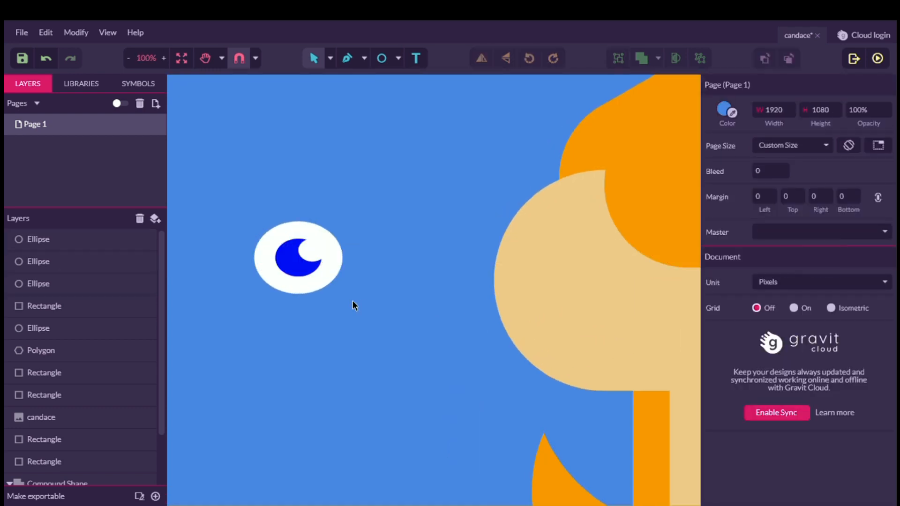
# Step: Shrink the white highlight to about 35 × 29 px, keeping its upper-right corner in place
pyautogui.click(313, 257)
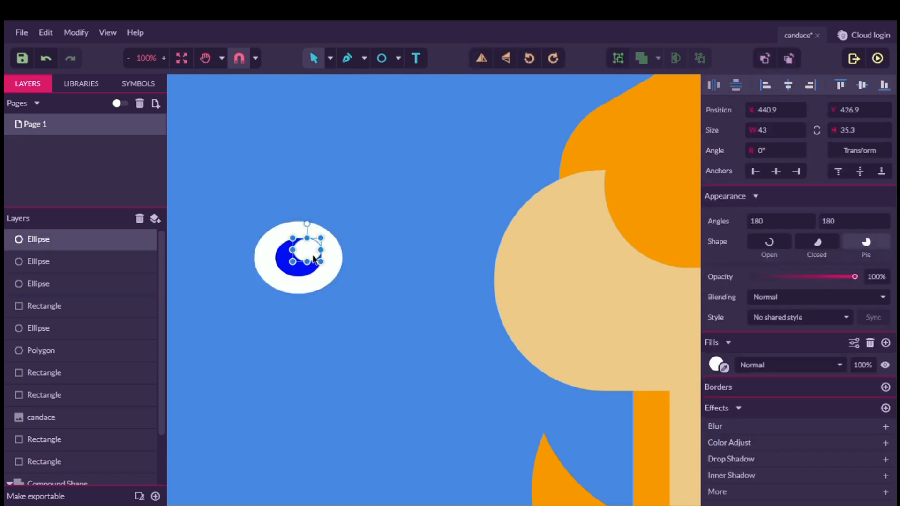
pyautogui.moveTo(298, 267); pyautogui.dragTo(300, 264)
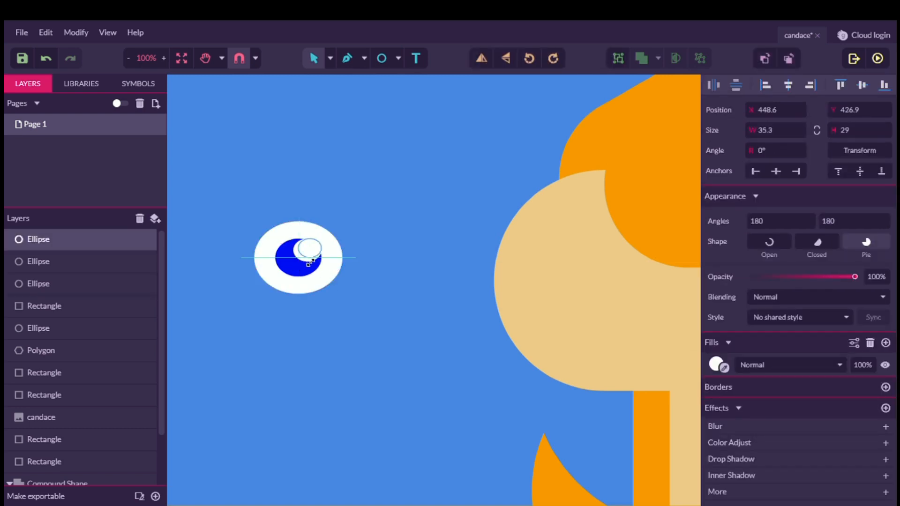
pyautogui.click(374, 322)
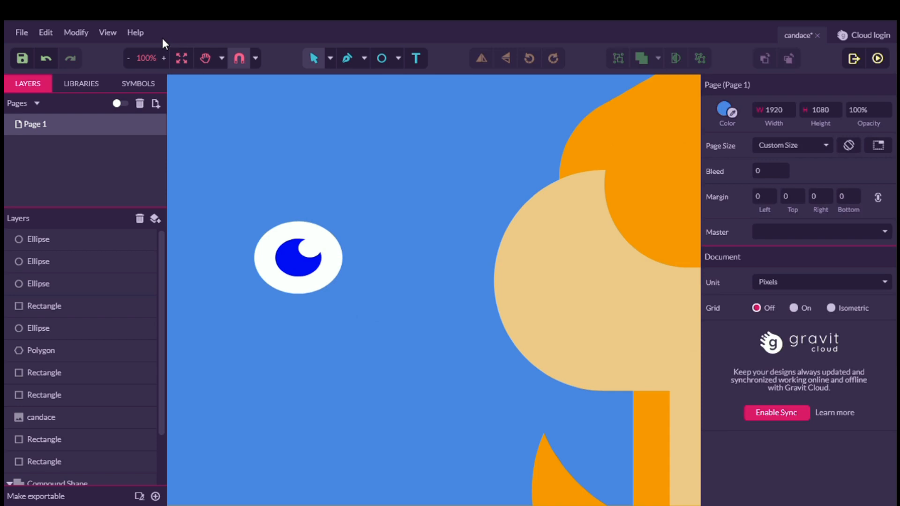
# Step: Draw a three-point polygon about 40 × 82 px above the eye's upper-left side and round its corners to 19.8
pyautogui.click(178, 59)
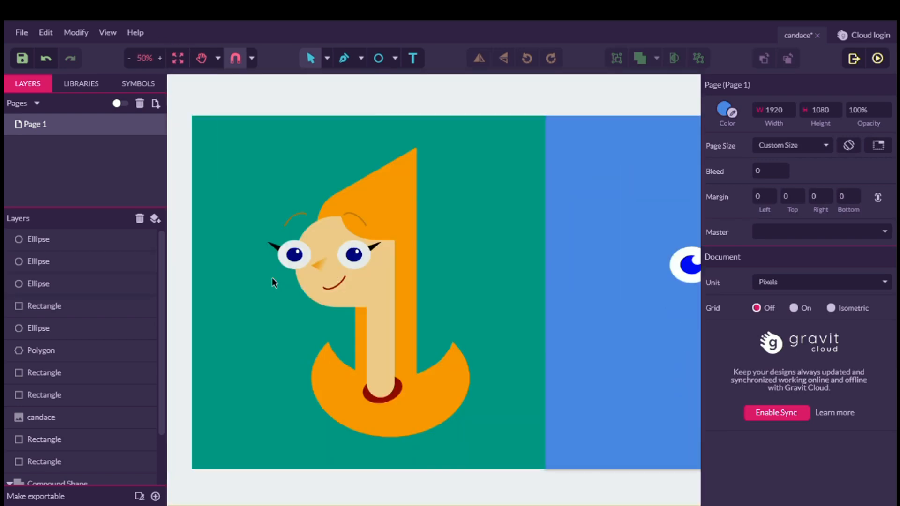
pyautogui.hscroll(7, 272, 277)
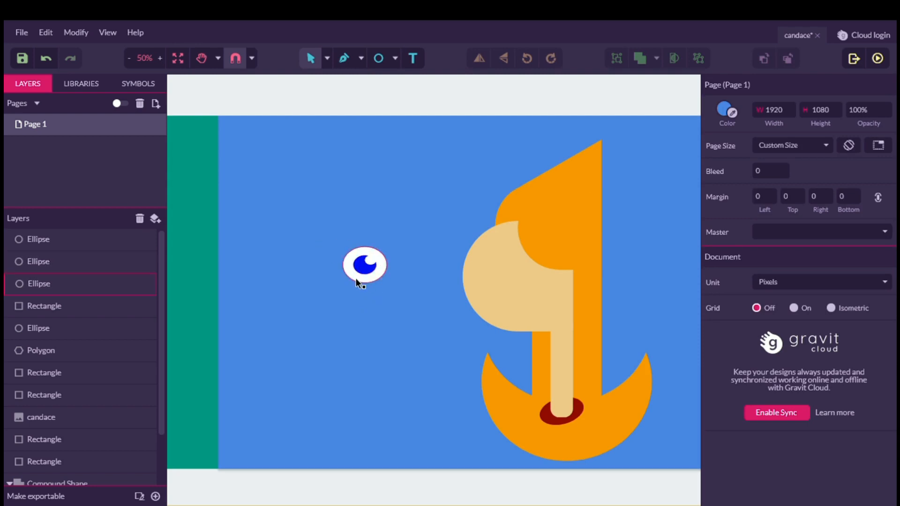
pyautogui.scroll(2, 356, 278)
pyautogui.hscroll(6, 322, 275)
pyautogui.hscroll(-4, 321, 275)
pyautogui.hscroll(-4, 322, 276)
pyautogui.hscroll(5, 404, 245)
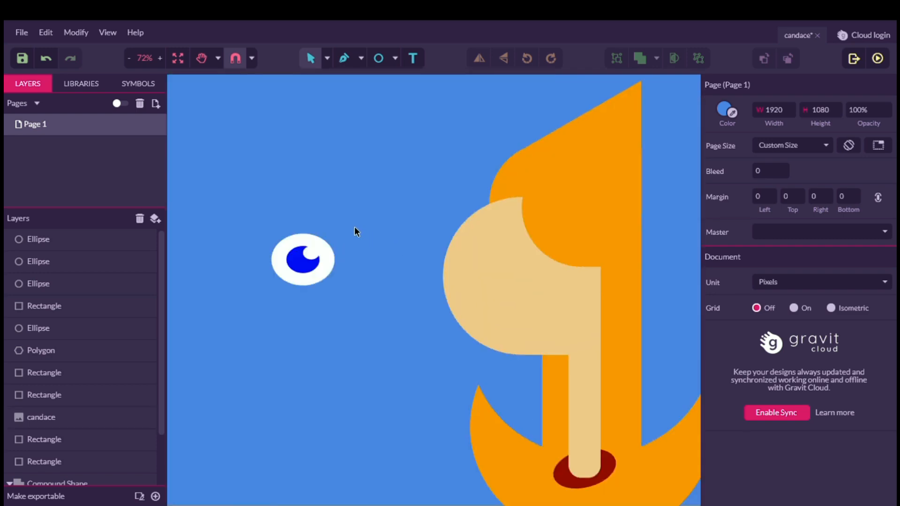
pyautogui.click(394, 58)
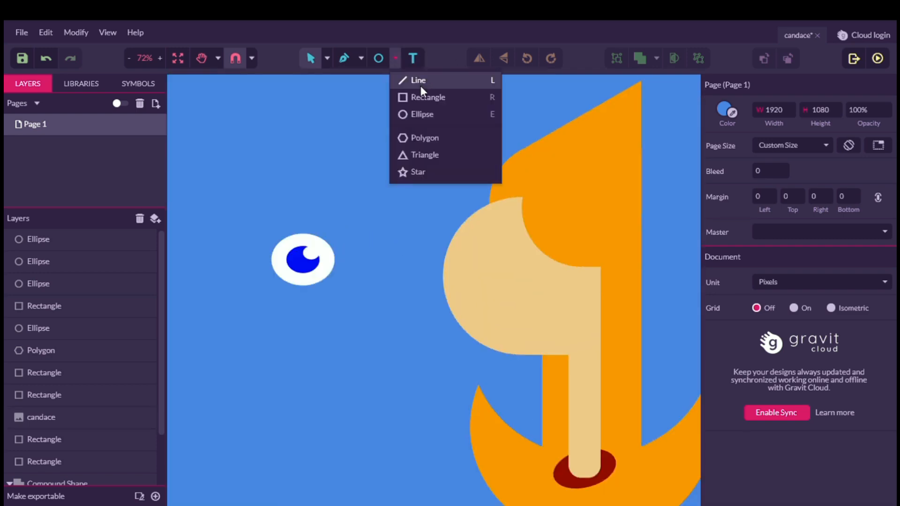
pyautogui.click(416, 135)
pyautogui.moveTo(248, 202)
pyautogui.mouseDown()
pyautogui.moveTo(260, 227)
pyautogui.moveTo(268, 233)
pyautogui.moveTo(271, 223)
pyautogui.moveTo(257, 207)
pyautogui.moveTo(252, 234)
pyautogui.mouseUp()
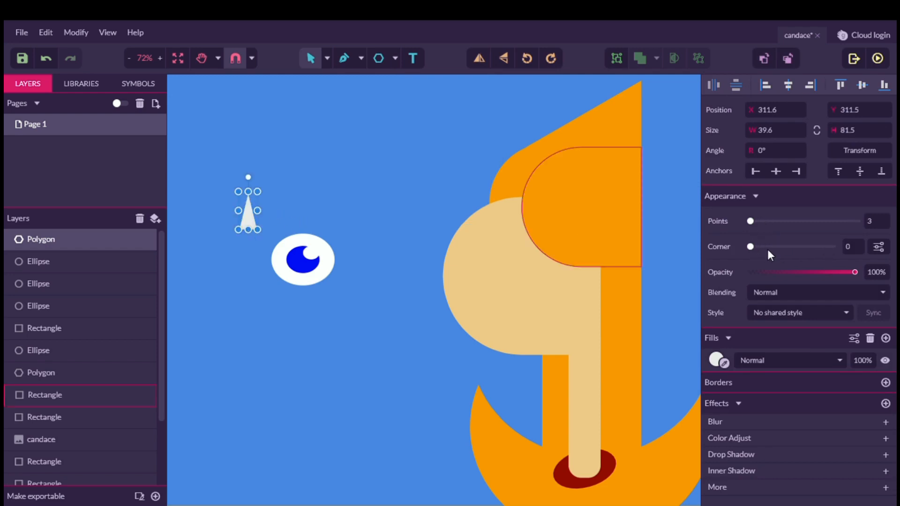
pyautogui.moveTo(750, 246); pyautogui.dragTo(834, 246)
pyautogui.click(248, 232)
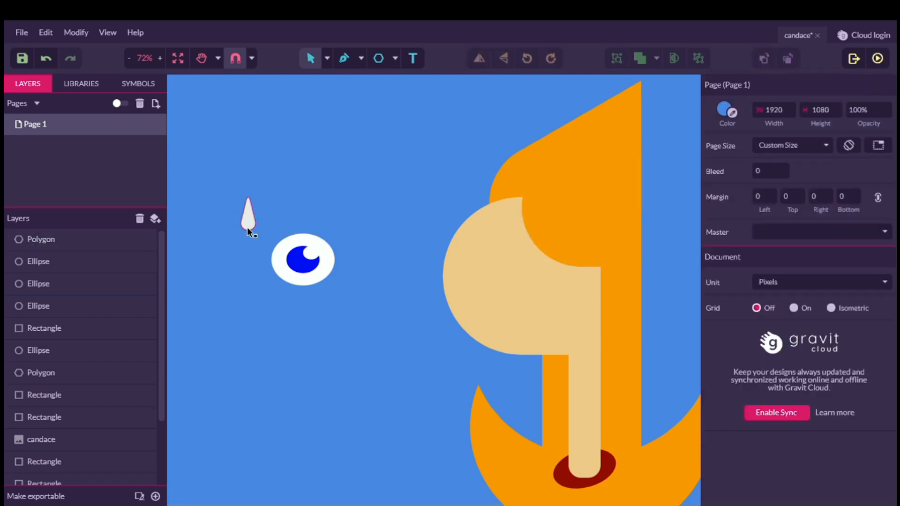
# Step: Fill the eyelash polygon with black (#000000) and resize it to about 23 × 82 px
pyautogui.click(245, 221)
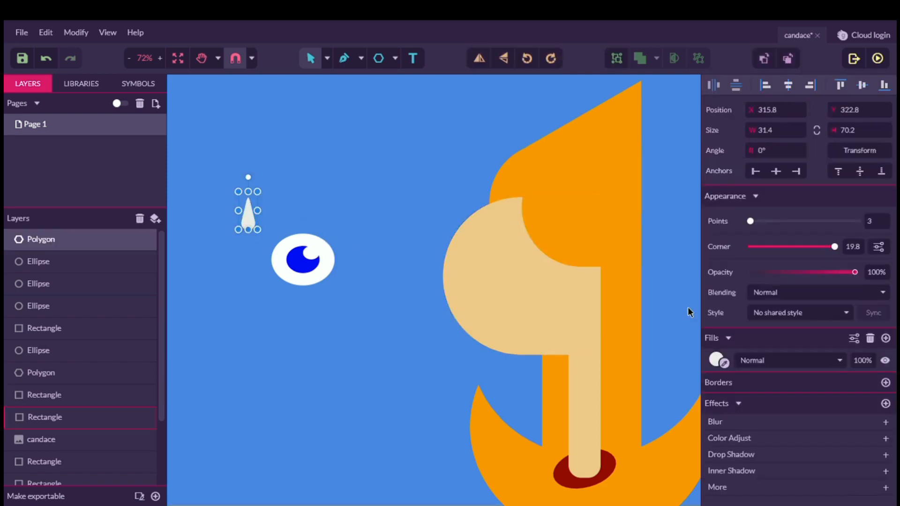
pyautogui.click(717, 361)
pyautogui.click(724, 325)
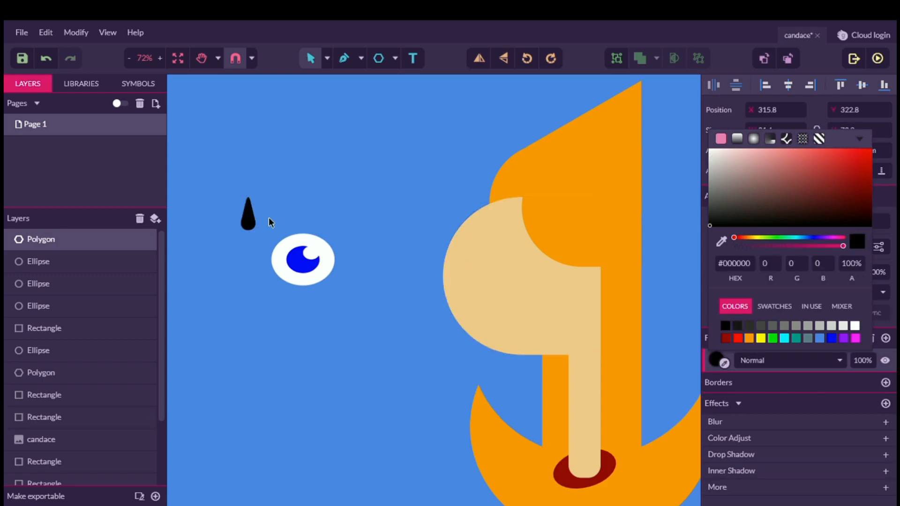
pyautogui.click(271, 223)
pyautogui.click(247, 213)
pyautogui.moveTo(264, 192); pyautogui.dragTo(245, 192)
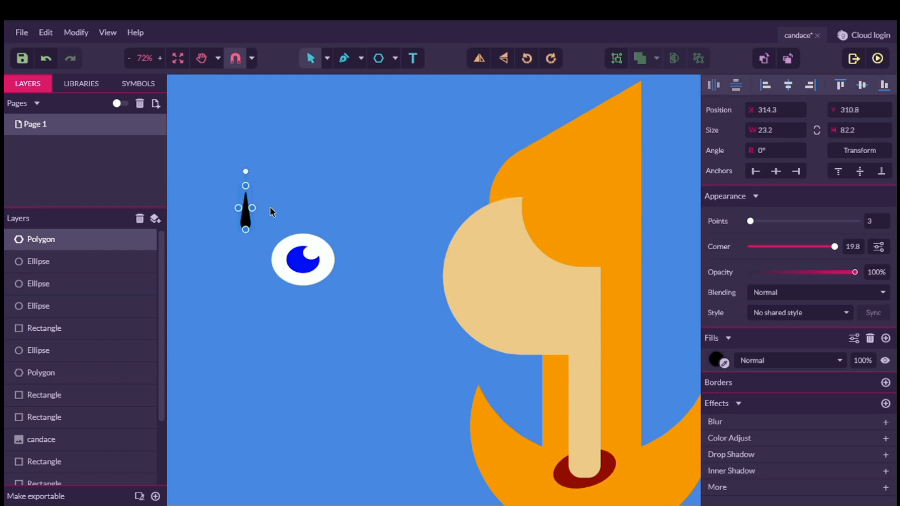
pyautogui.click(253, 218)
# Step: Rotate the black eyelash to 60° and place it over the eye's upper-left edge, at about X 329, Y 400
pyautogui.click(246, 212)
pyautogui.moveTo(252, 177); pyautogui.dragTo(272, 249)
pyautogui.click(263, 291)
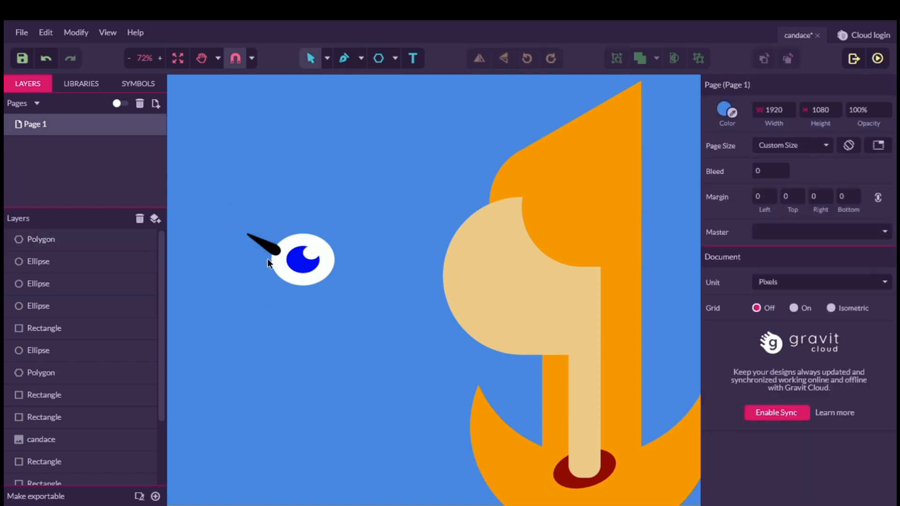
# Step: Bring the eye's three ellipses to the front so they cover the base of the eyelash
pyautogui.rightClick(272, 248)
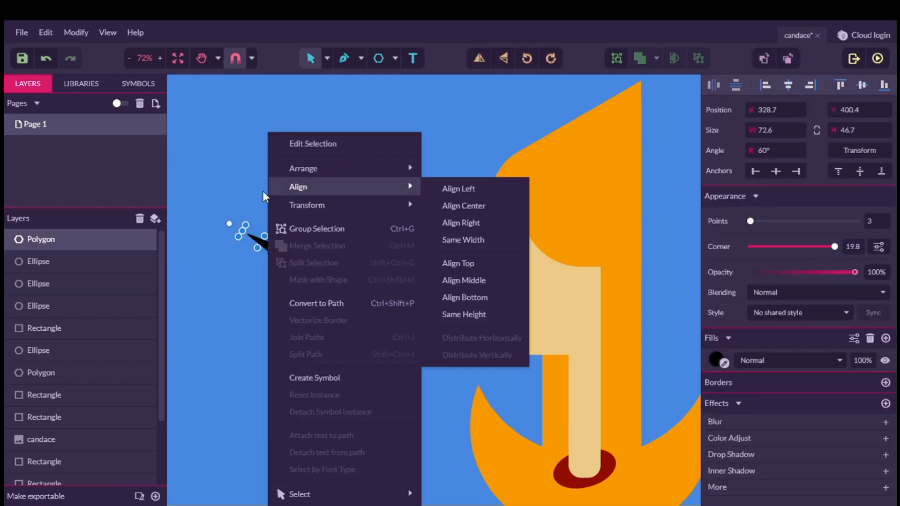
pyautogui.click(234, 197)
pyautogui.moveTo(354, 228); pyautogui.dragTo(300, 293)
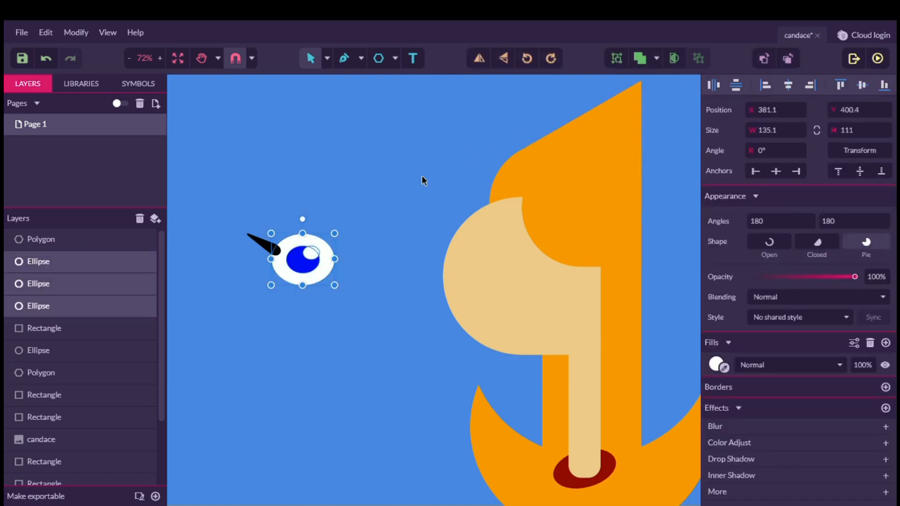
pyautogui.rightClick(304, 270)
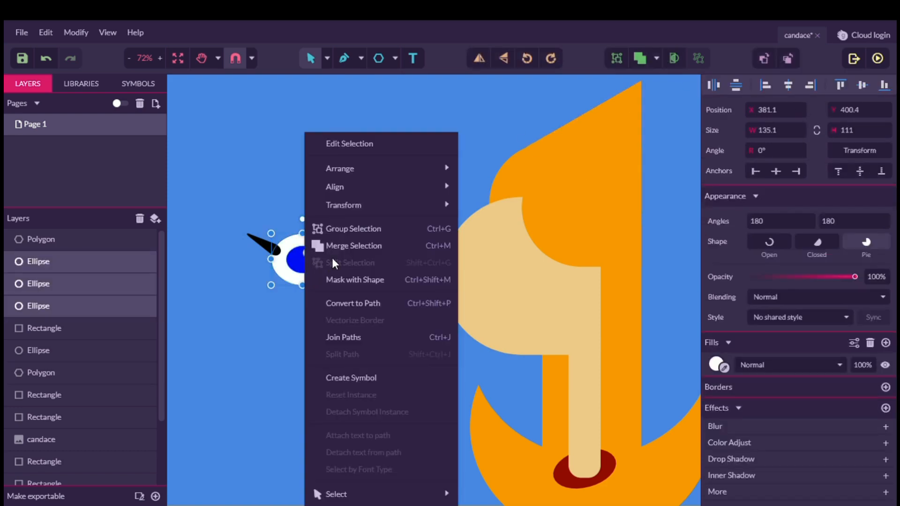
pyautogui.moveTo(366, 170)
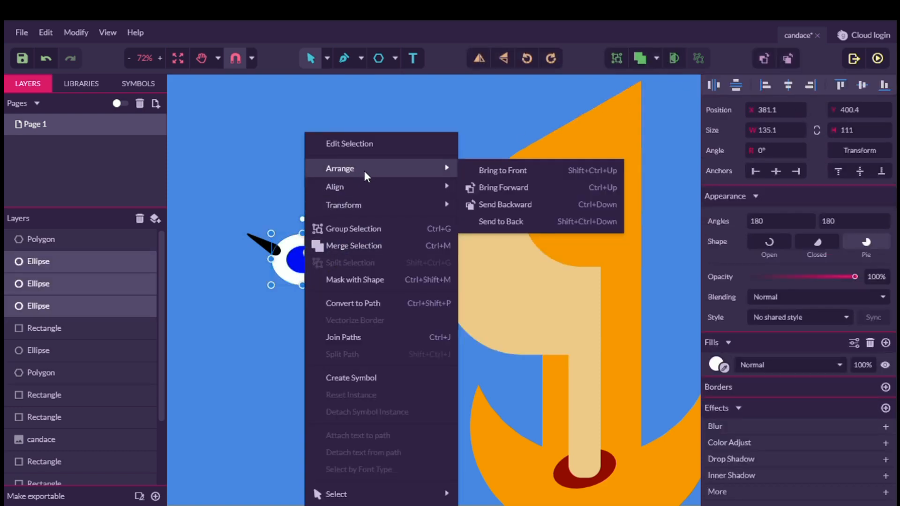
pyautogui.click(522, 168)
pyautogui.click(346, 220)
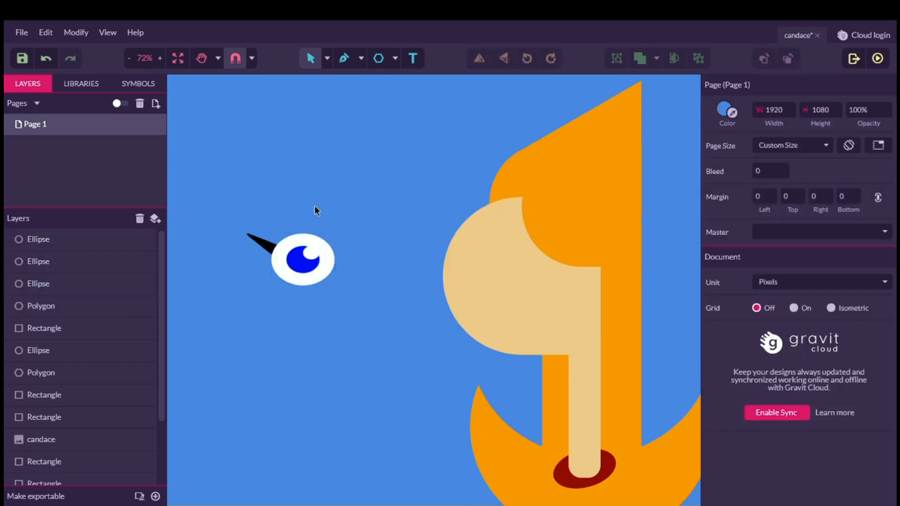
# Step: Duplicate the eye's three ellipses without the lash and place the copy directly below, at about X 381, Y 572
pyautogui.moveTo(236, 212); pyautogui.dragTo(346, 303)
pyautogui.click(391, 287)
pyautogui.moveTo(357, 213); pyautogui.dragTo(307, 342)
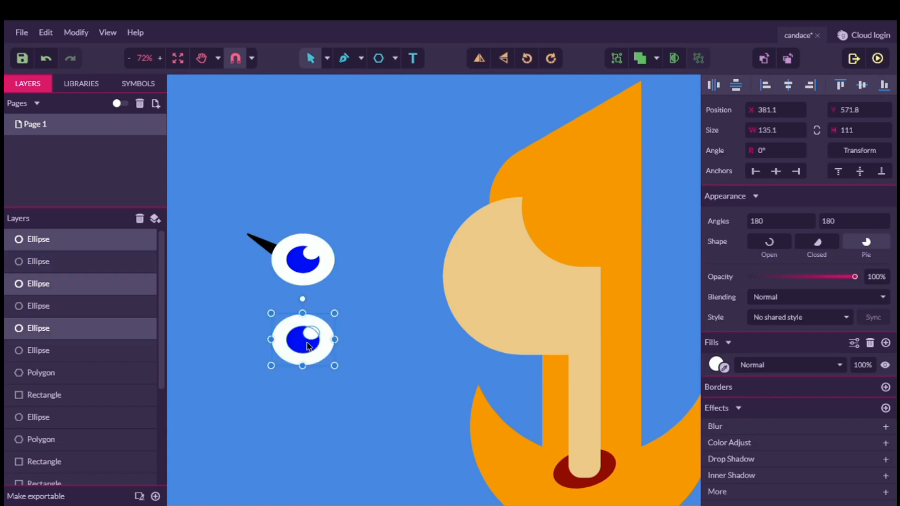
pyautogui.click(379, 299)
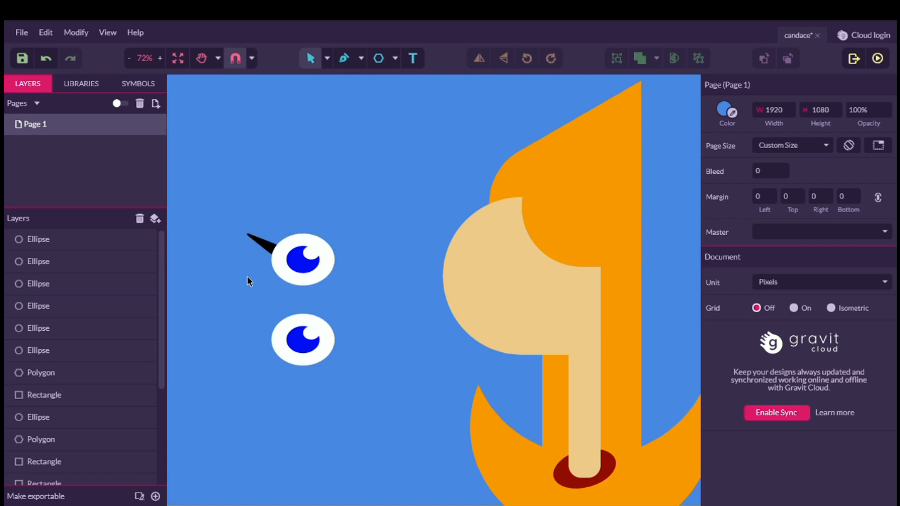
# Step: Duplicate the eyelash, flip the copy horizontally and place it at the lower eye's upper-right edge
pyautogui.scroll(-3, 246, 276)
pyautogui.hscroll(-3, 207, 261)
pyautogui.hscroll(-3, 207, 262)
pyautogui.hscroll(6, 207, 262)
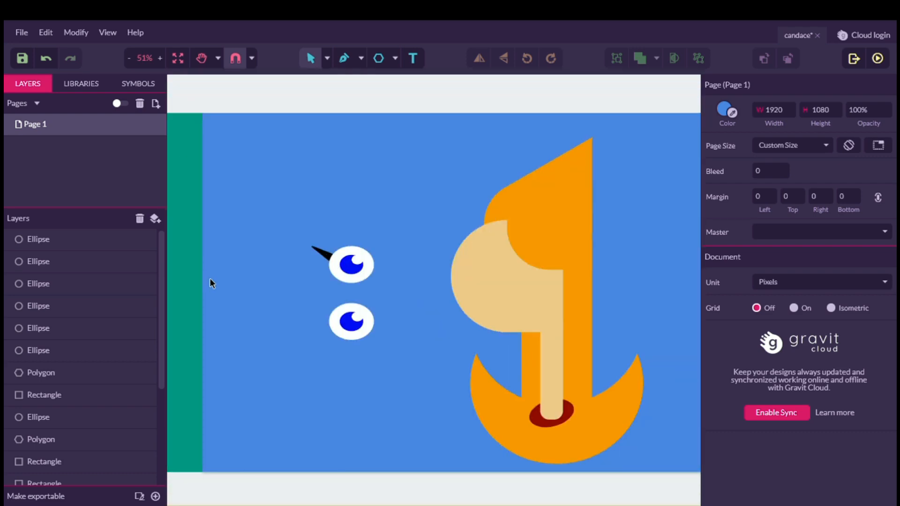
pyautogui.click(327, 256)
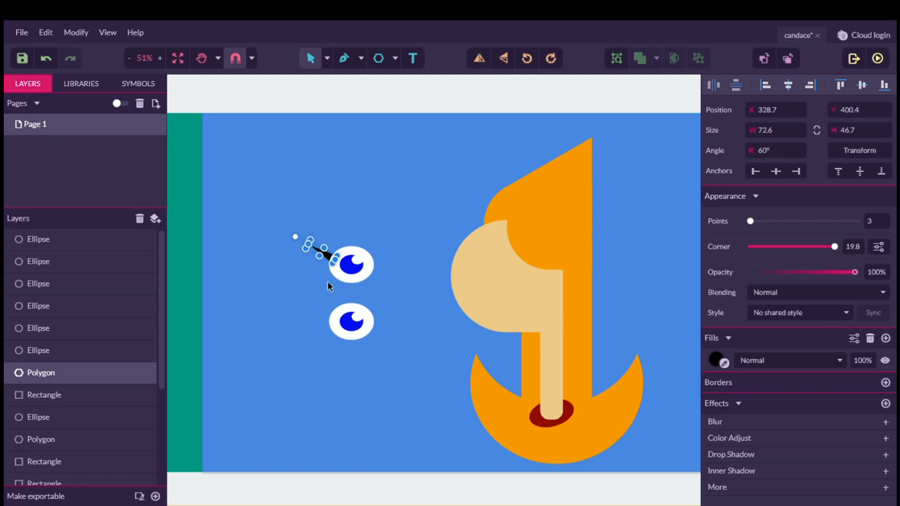
pyautogui.hotkey('ctrl', 'd')
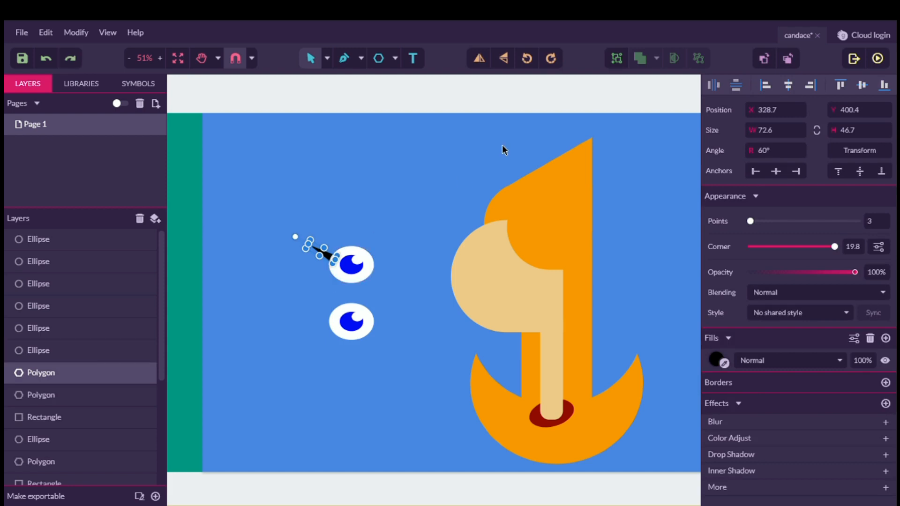
pyautogui.click(479, 58)
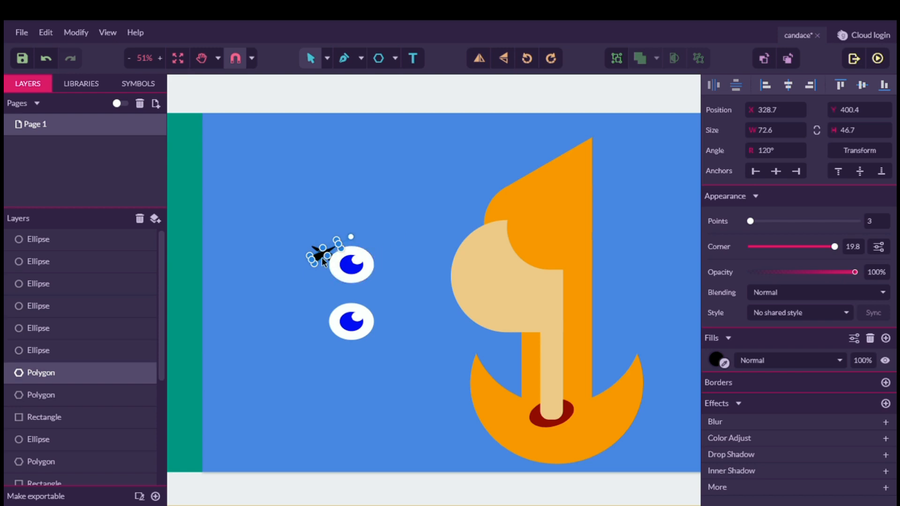
pyautogui.moveTo(318, 258); pyautogui.dragTo(373, 313)
pyautogui.click(375, 383)
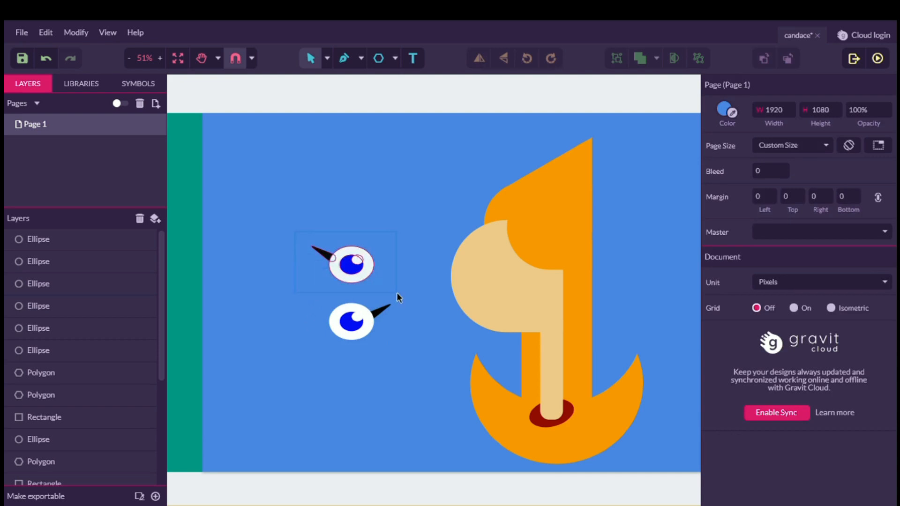
# Step: Move the upper eye with its lash to the left of the lower eye and level with it, at about X 158, Y 572
pyautogui.moveTo(346, 265); pyautogui.dragTo(293, 319)
pyautogui.click(342, 364)
# Step: Nudge the right eyelash to about X 494, Y 572 so its tip lines up with the left eyelash
pyautogui.scroll(1, 300, 316)
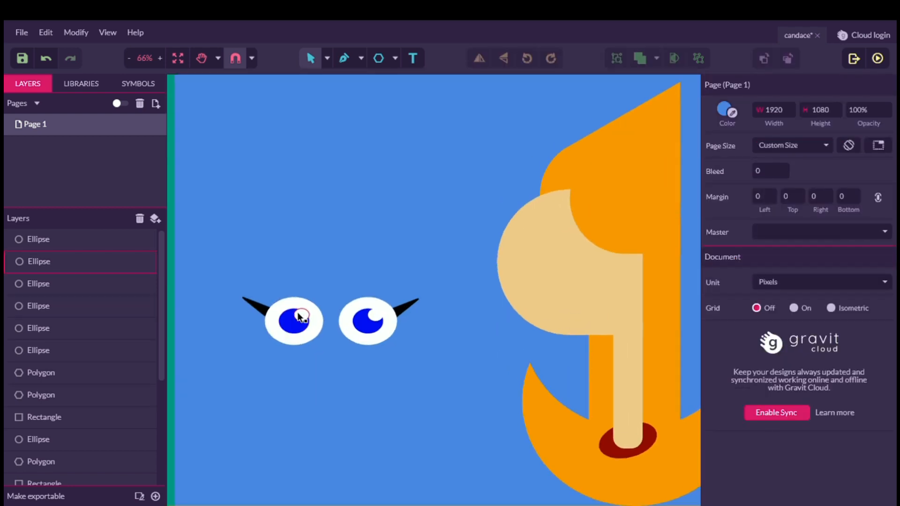
pyautogui.hscroll(-4, 299, 327)
pyautogui.hscroll(1, 506, 343)
pyautogui.scroll(-1, 506, 344)
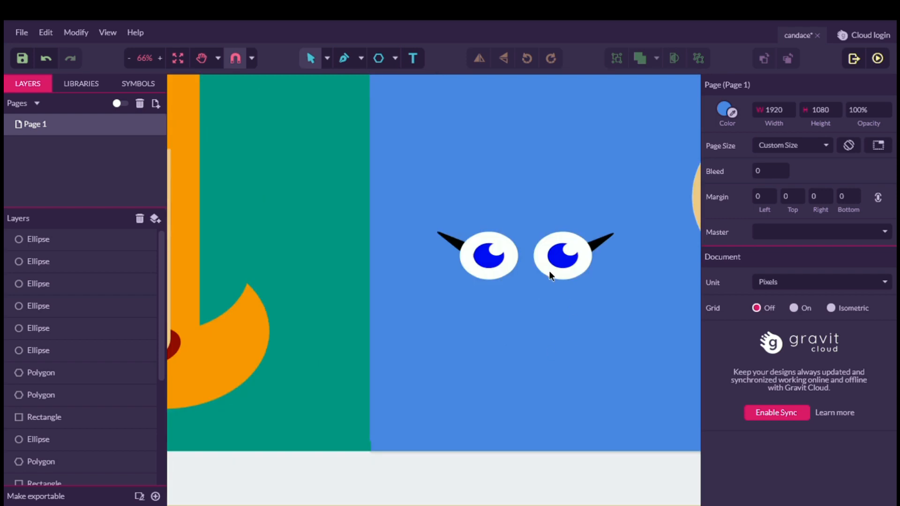
pyautogui.scroll(1, 543, 264)
pyautogui.moveTo(614, 248); pyautogui.dragTo(614, 246)
pyautogui.moveTo(476, 256); pyautogui.dragTo(612, 245)
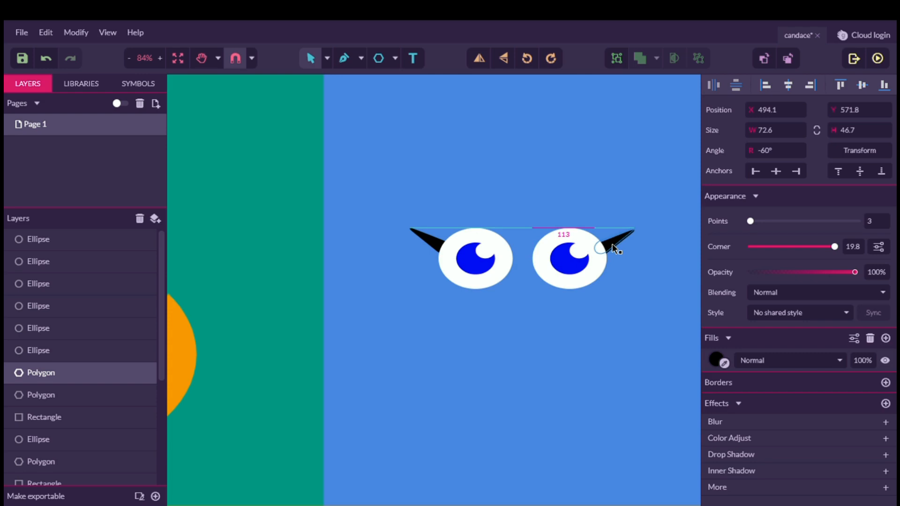
pyautogui.click(598, 300)
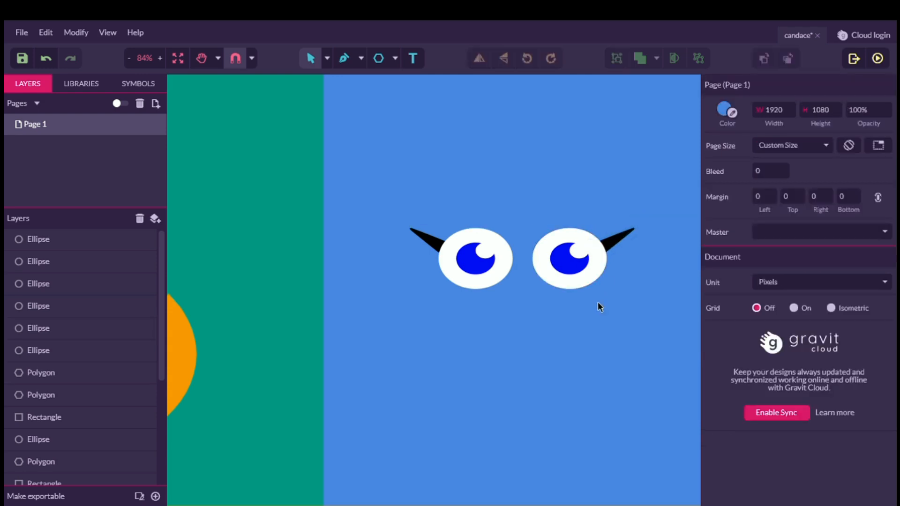
# Step: Group the left eye's ellipses with its lash and name the group LeftEye
pyautogui.moveTo(363, 192); pyautogui.dragTo(516, 311)
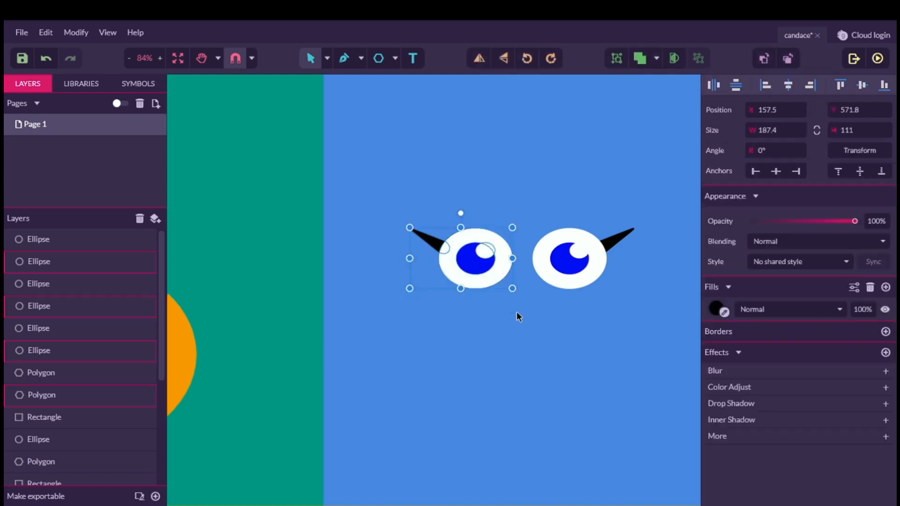
pyautogui.click(617, 61)
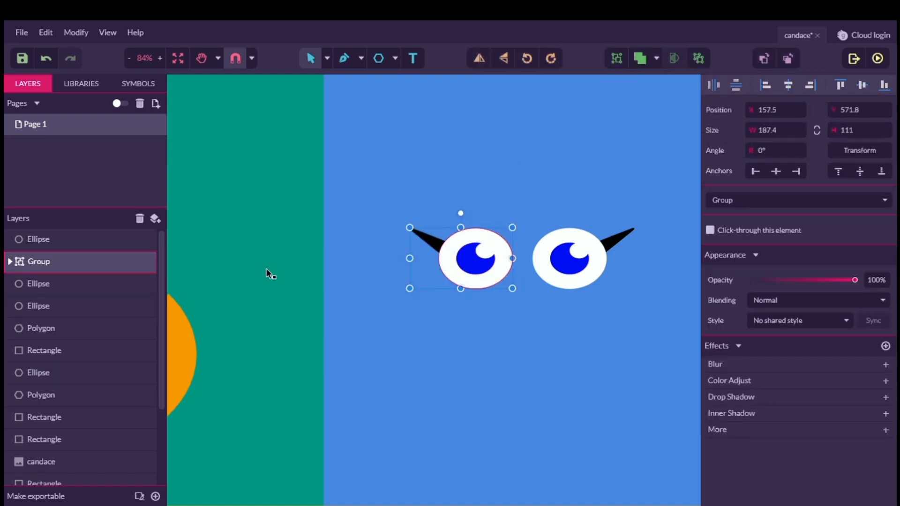
pyautogui.doubleClick(52, 263)
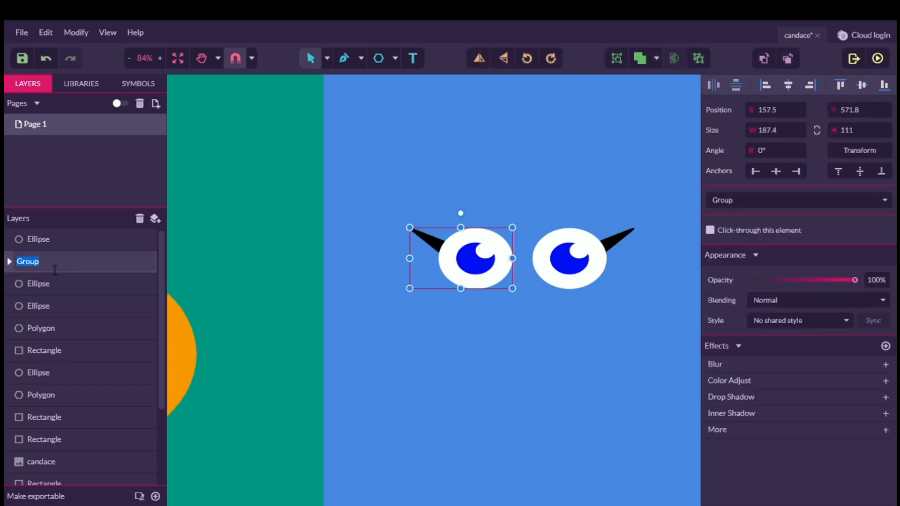
pyautogui.write('LeftEye')
pyautogui.click(486, 352)
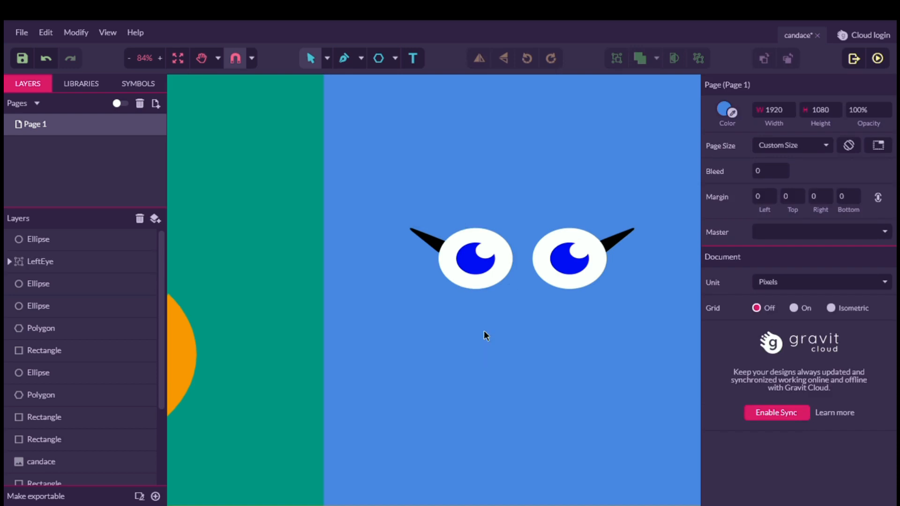
# Step: Group the right eye's ellipses with its lash and name the group RgtEye
pyautogui.moveTo(661, 220); pyautogui.dragTo(529, 312)
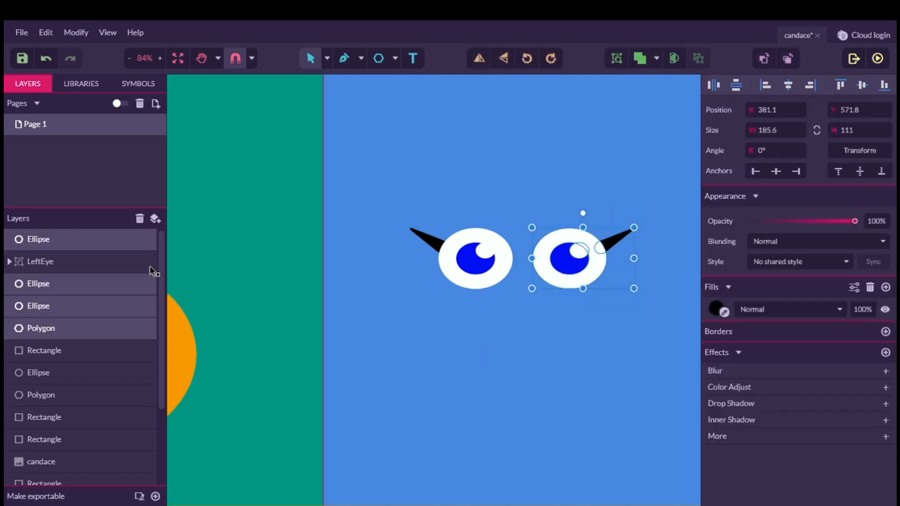
pyautogui.click(619, 54)
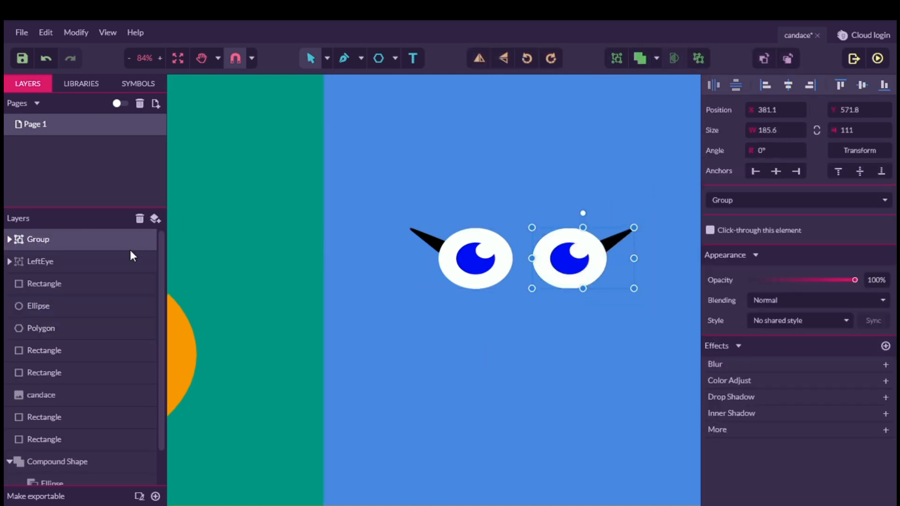
pyautogui.doubleClick(52, 240)
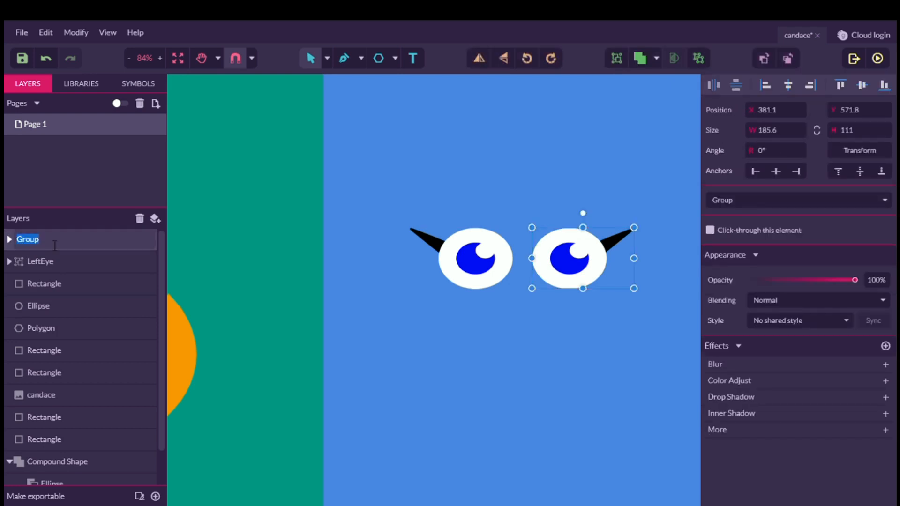
pyautogui.write('RgtEye')
pyautogui.press('Return')
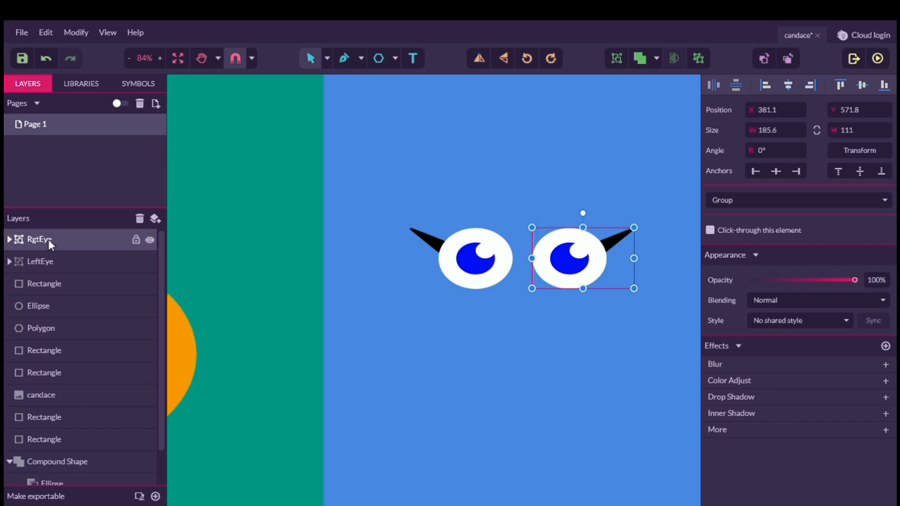
pyautogui.click(529, 322)
pyautogui.click(180, 57)
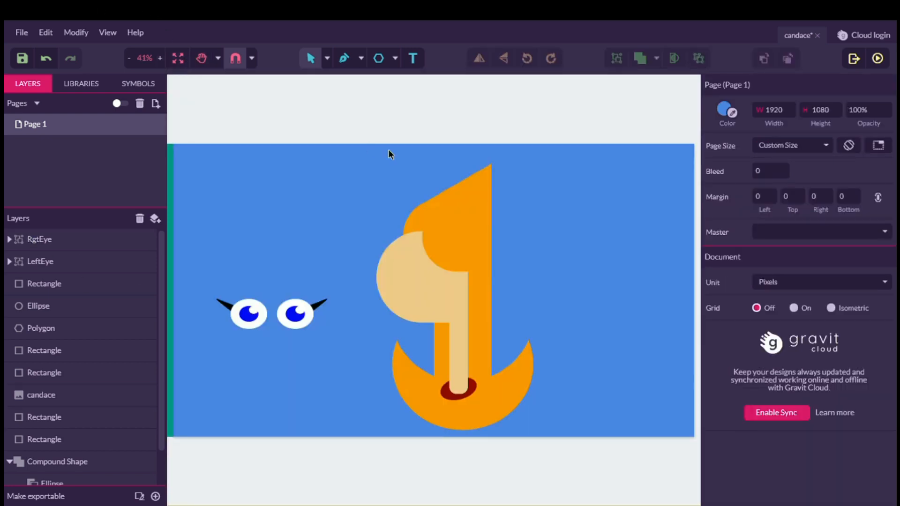
# Step: Move the LeftEye group onto the face at about X 640, Y 407, and place the RgtEye group level beside it
pyautogui.click(247, 323)
pyautogui.click(290, 345)
pyautogui.moveTo(240, 319); pyautogui.dragTo(374, 276)
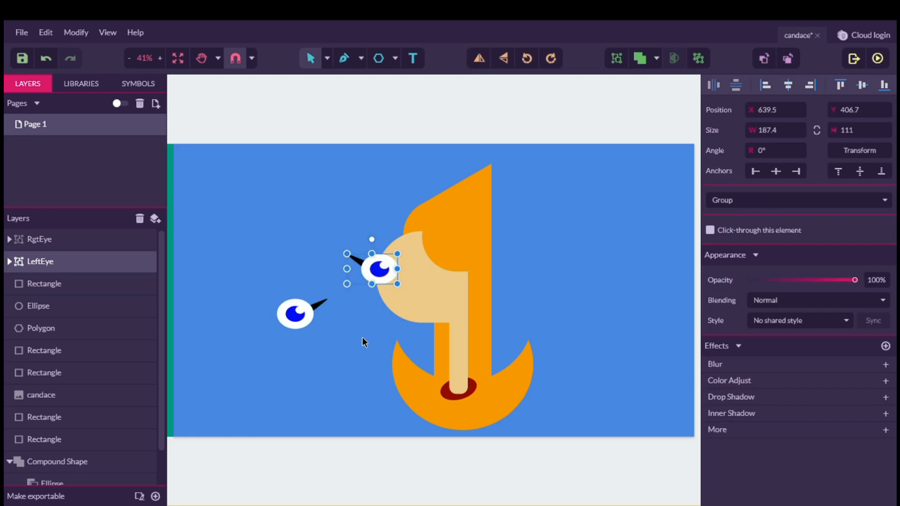
pyautogui.click(300, 333)
pyautogui.moveTo(299, 302); pyautogui.dragTo(432, 266)
pyautogui.click(325, 341)
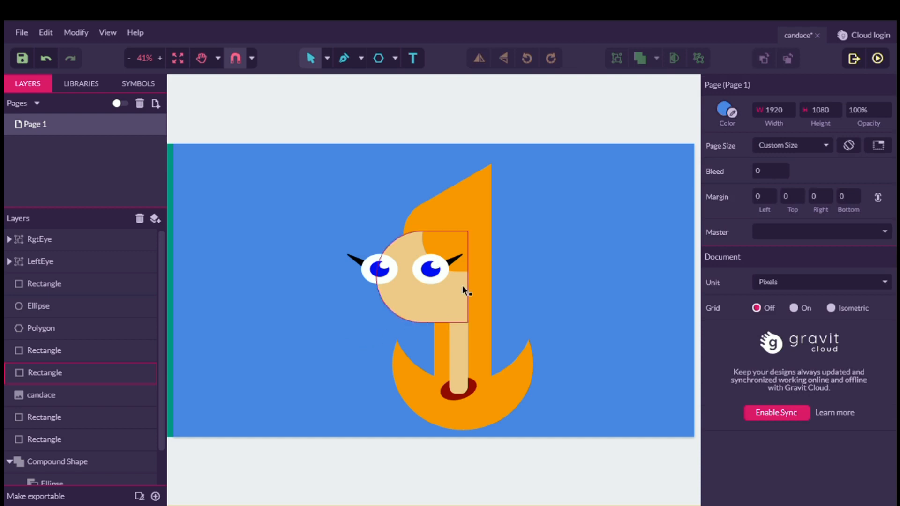
# Step: Draw a small triangle about 64 by 55.5 px for the nose on the empty background beside the face
pyautogui.hscroll(-5, 476, 276)
pyautogui.hscroll(4, 476, 276)
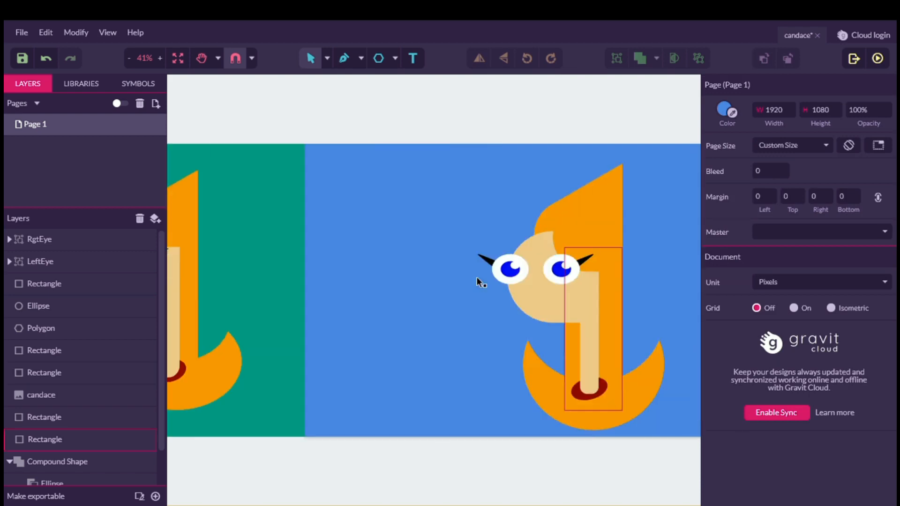
pyautogui.hscroll(-2, 476, 277)
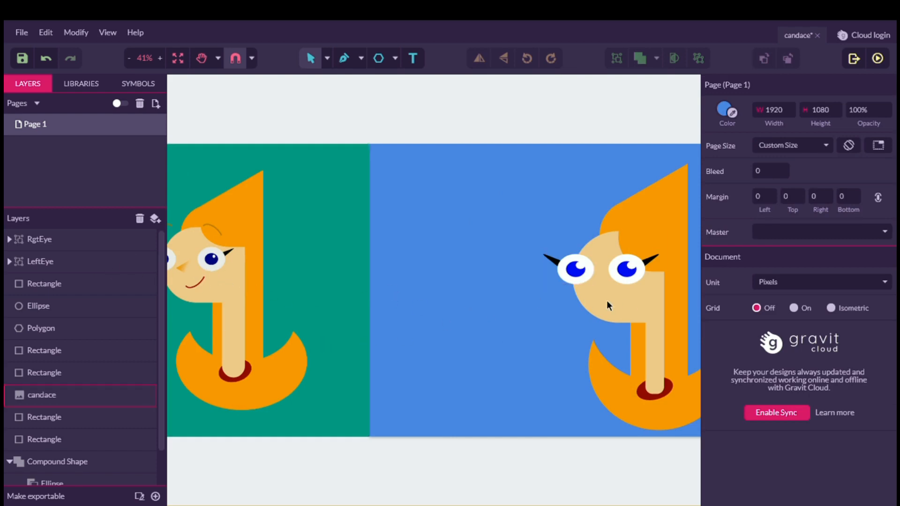
pyautogui.hscroll(2, 637, 310)
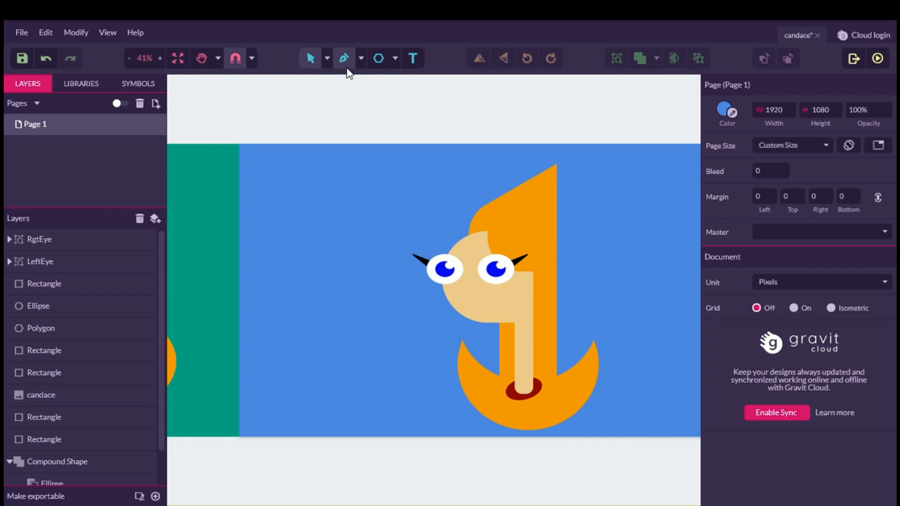
pyautogui.click(386, 58)
pyautogui.click(394, 58)
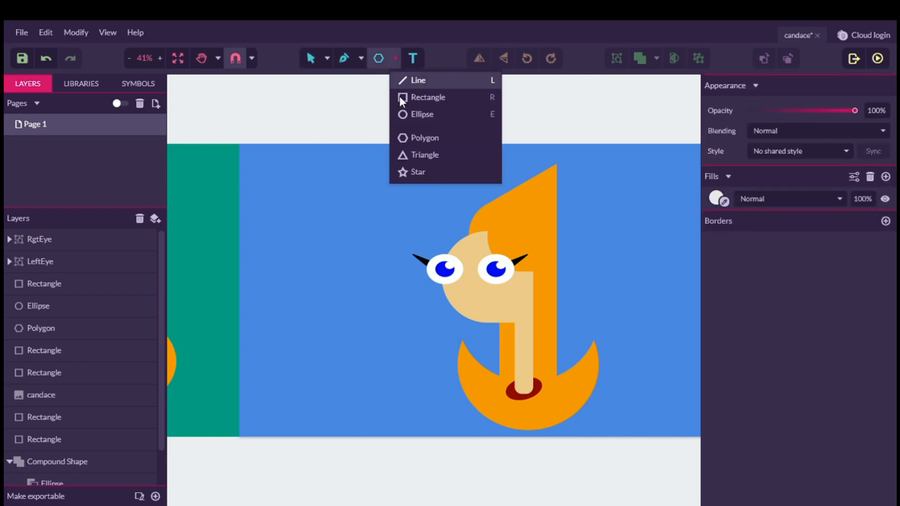
pyautogui.click(413, 155)
pyautogui.moveTo(351, 263); pyautogui.dragTo(372, 282)
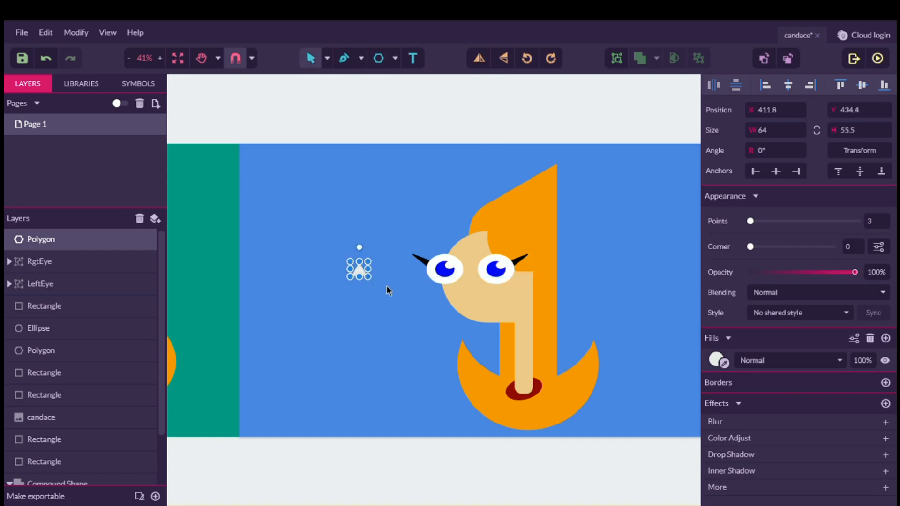
# Step: Move the nose triangle closer to the face and rotate it to -30° so one tip points straight left
pyautogui.scroll(5, 388, 284)
pyautogui.moveTo(325, 255); pyautogui.dragTo(374, 278)
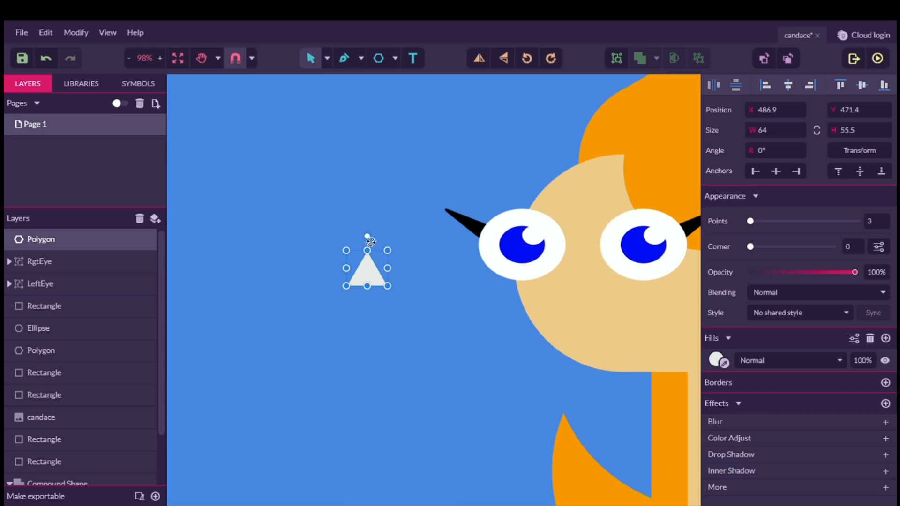
pyautogui.moveTo(370, 241); pyautogui.dragTo(383, 257)
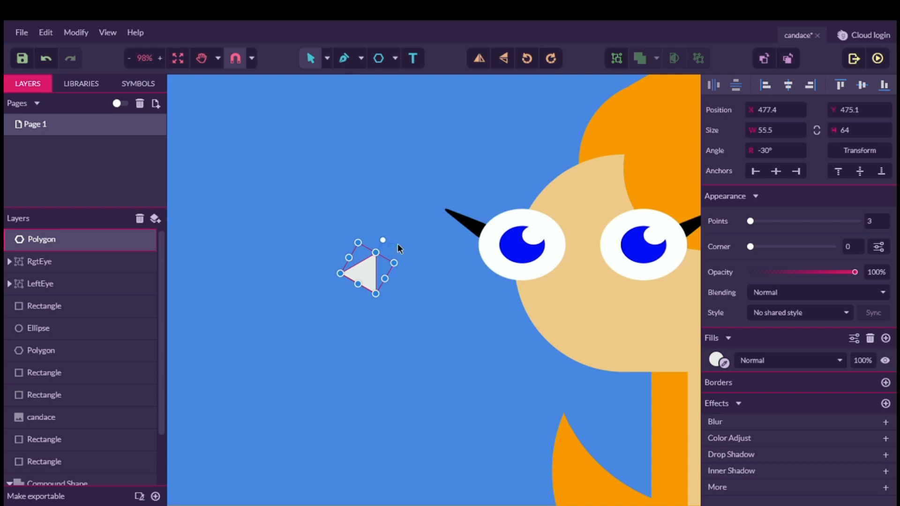
pyautogui.moveTo(392, 248); pyautogui.dragTo(395, 254)
pyautogui.click(396, 294)
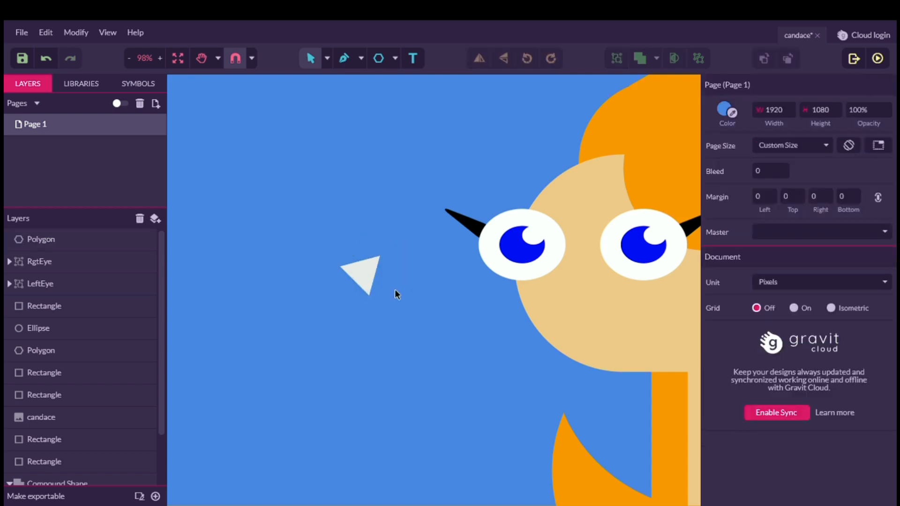
pyautogui.click(366, 266)
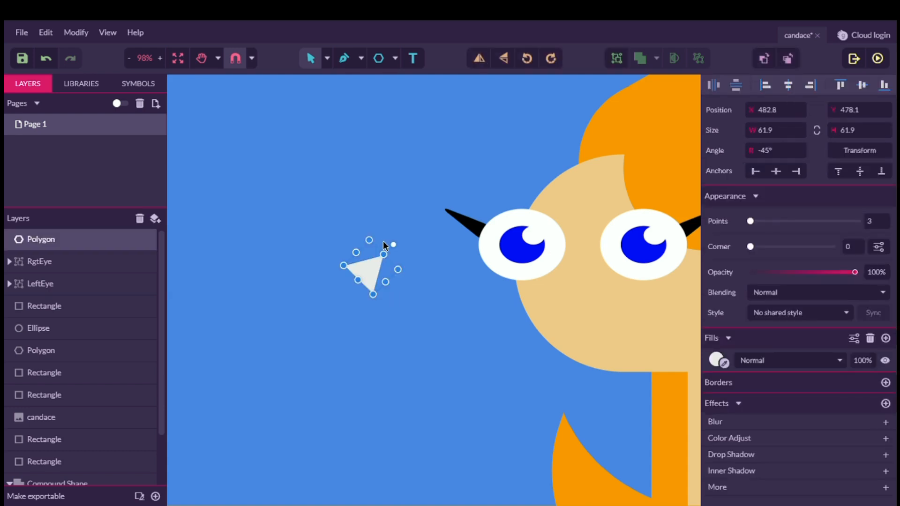
pyautogui.moveTo(393, 249); pyautogui.dragTo(398, 279)
pyautogui.click(411, 306)
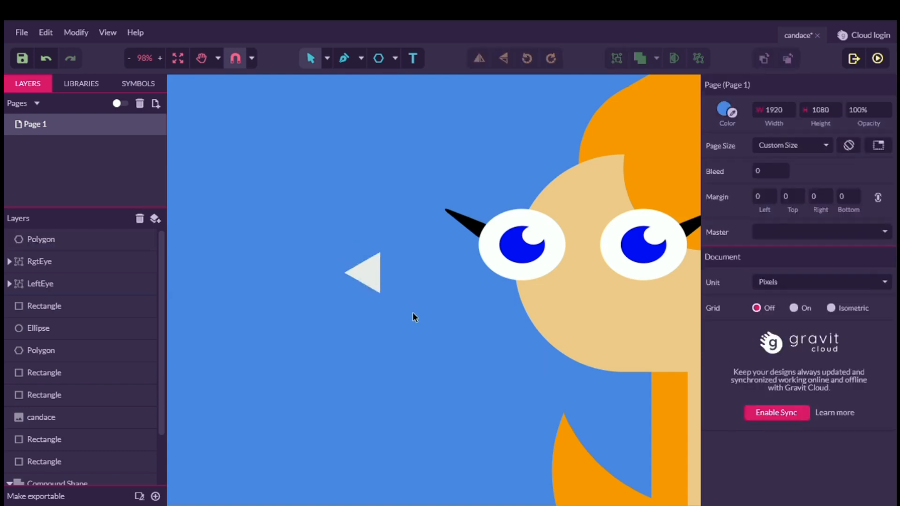
# Step: Shrink the nose triangle to about 45 by 52 px
pyautogui.click(368, 266)
pyautogui.moveTo(388, 248); pyautogui.dragTo(382, 279)
pyautogui.click(418, 277)
# Step: Fill the nose triangle with the skin colour sampled from the face and shift it to about X 494, Y 503
pyautogui.click(727, 363)
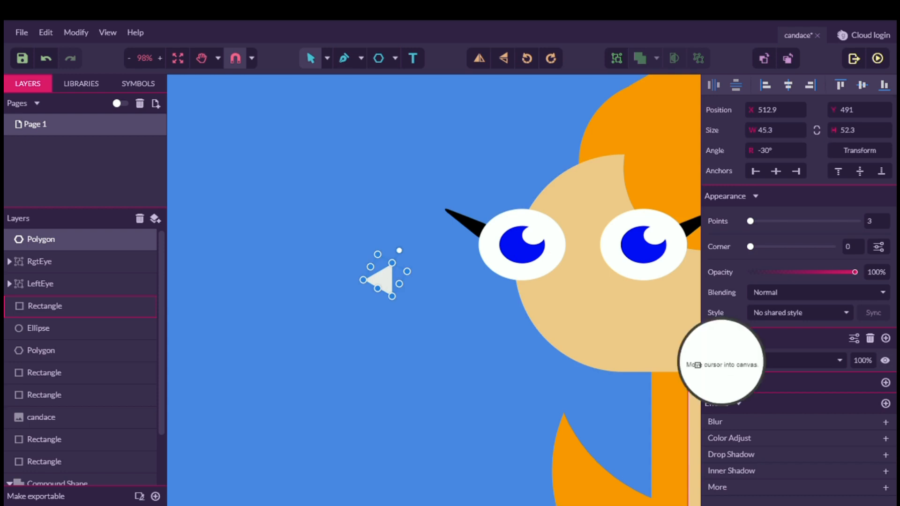
pyautogui.click(603, 322)
pyautogui.moveTo(381, 283)
pyautogui.mouseDown()
pyautogui.moveTo(609, 296)
pyautogui.moveTo(394, 300)
pyautogui.moveTo(368, 287)
pyautogui.mouseUp()
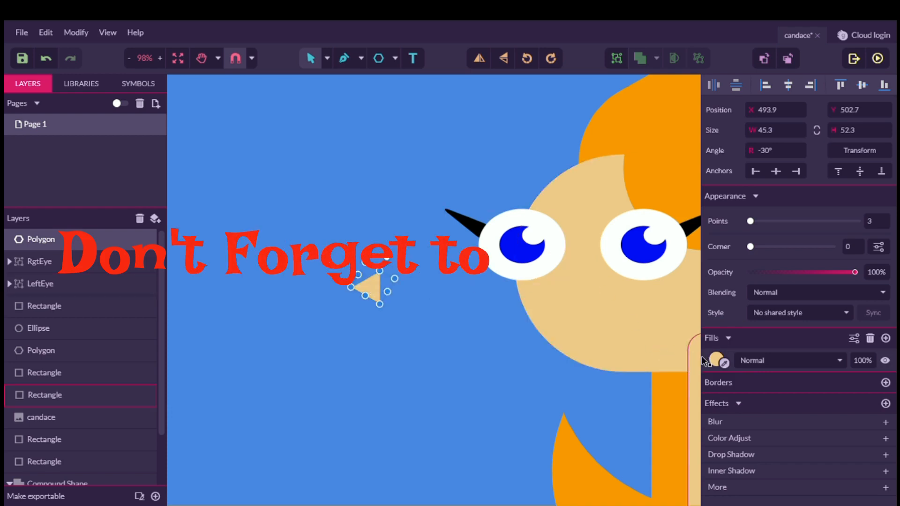
pyautogui.click(715, 360)
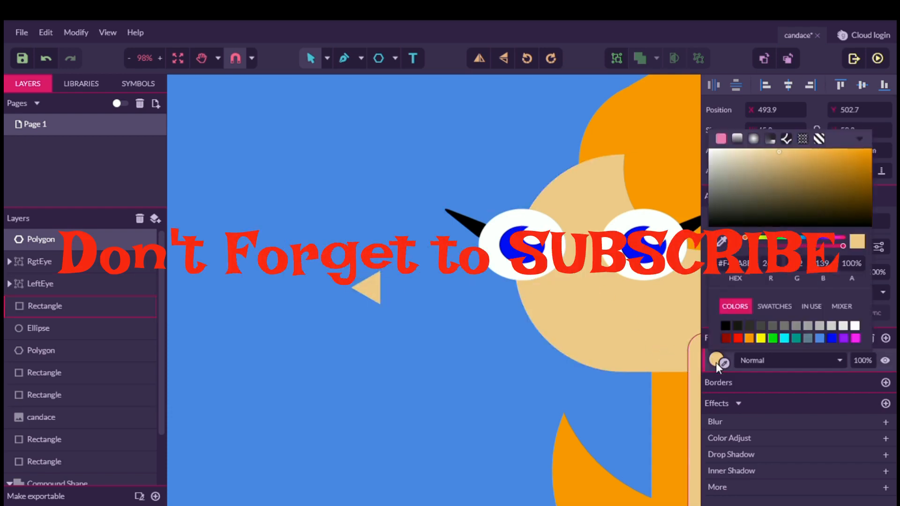
pyautogui.click(737, 139)
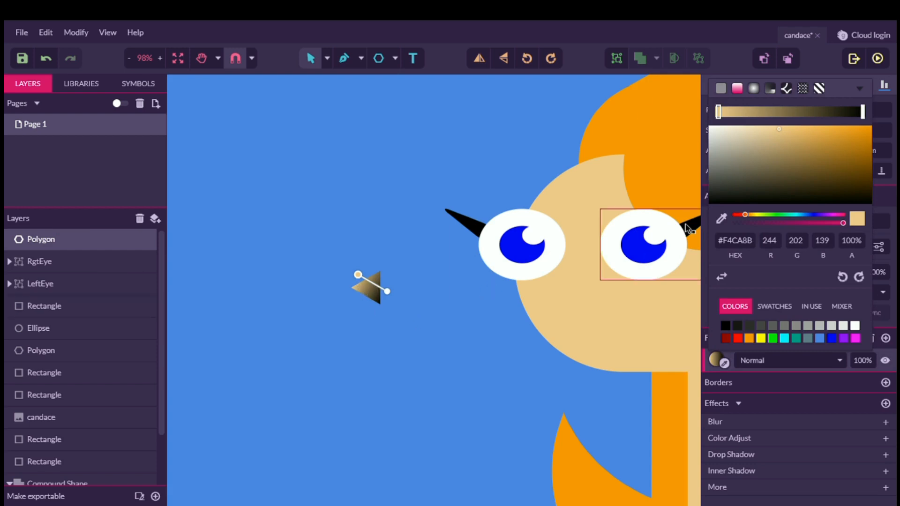
pyautogui.click(719, 111)
pyautogui.click(715, 113)
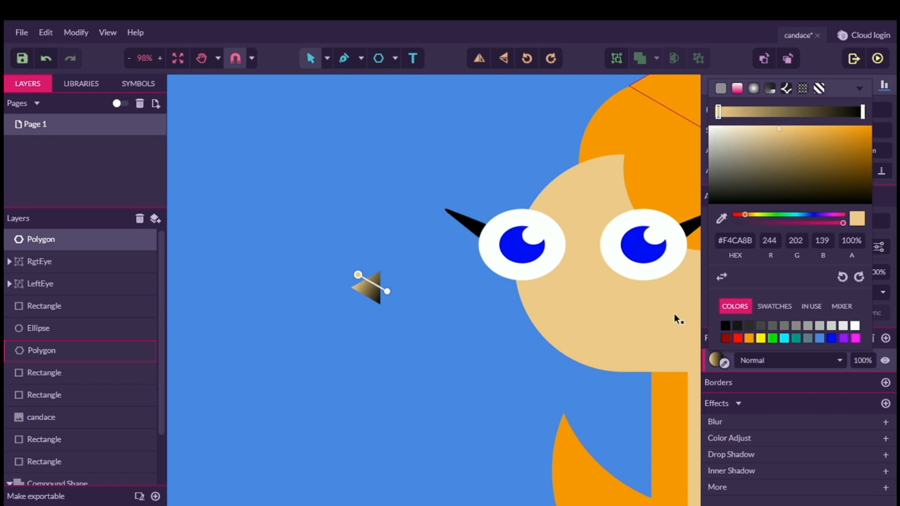
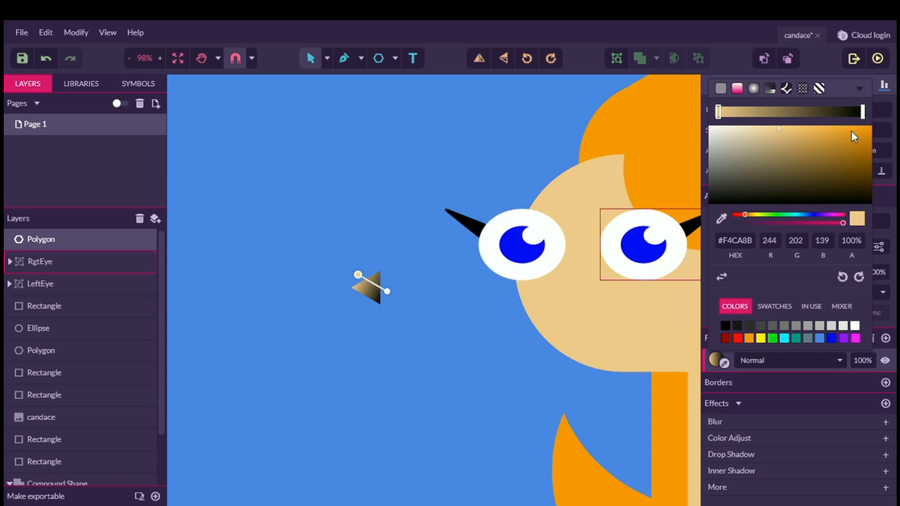
pyautogui.click(862, 110)
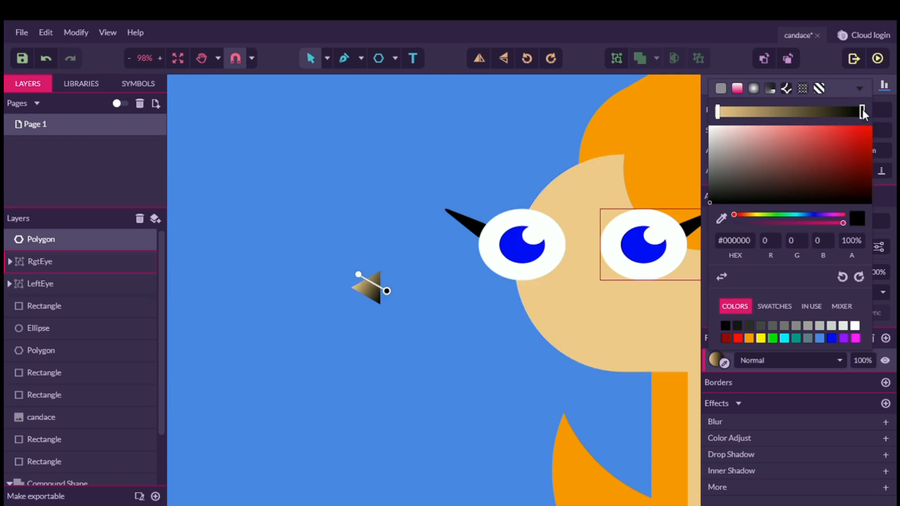
pyautogui.click(724, 363)
pyautogui.click(589, 322)
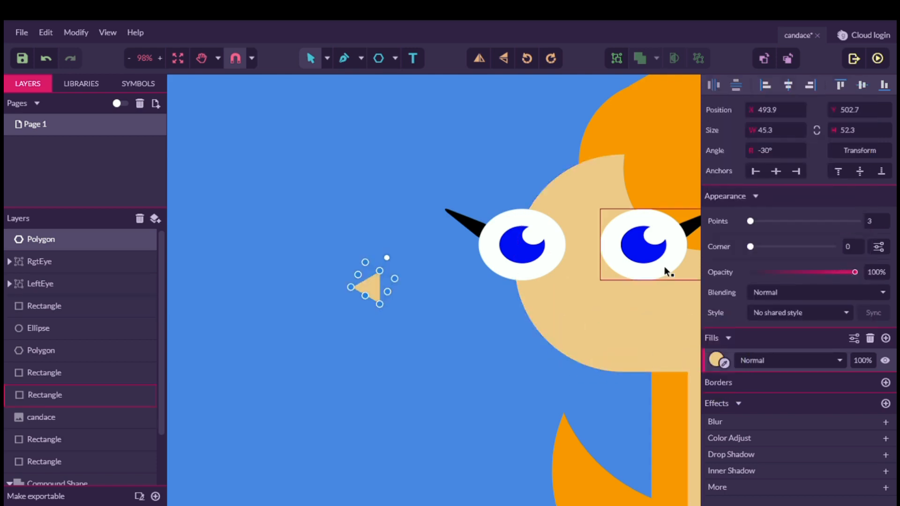
# Step: Give the nose triangle a linear gradient from the skin tone to the darker tan #AA8A5E and shorten the gradient line within it
pyautogui.click(714, 361)
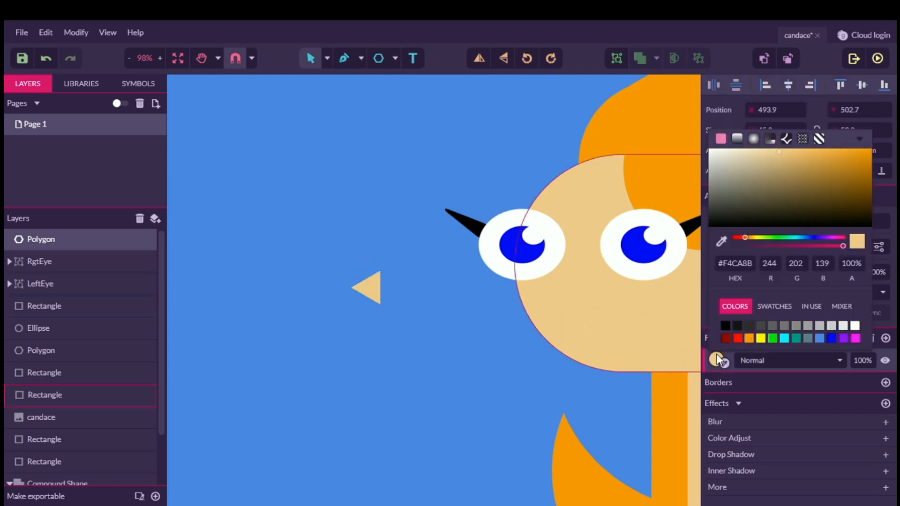
pyautogui.click(740, 138)
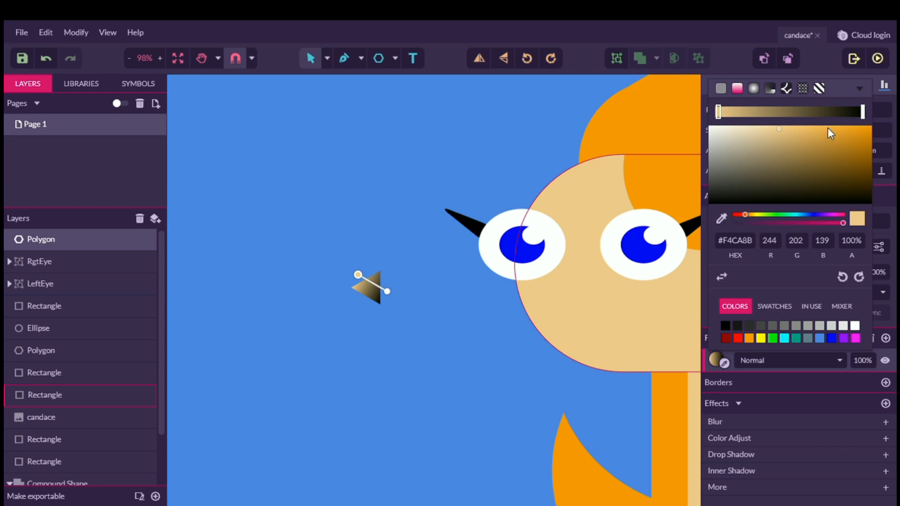
pyautogui.click(861, 112)
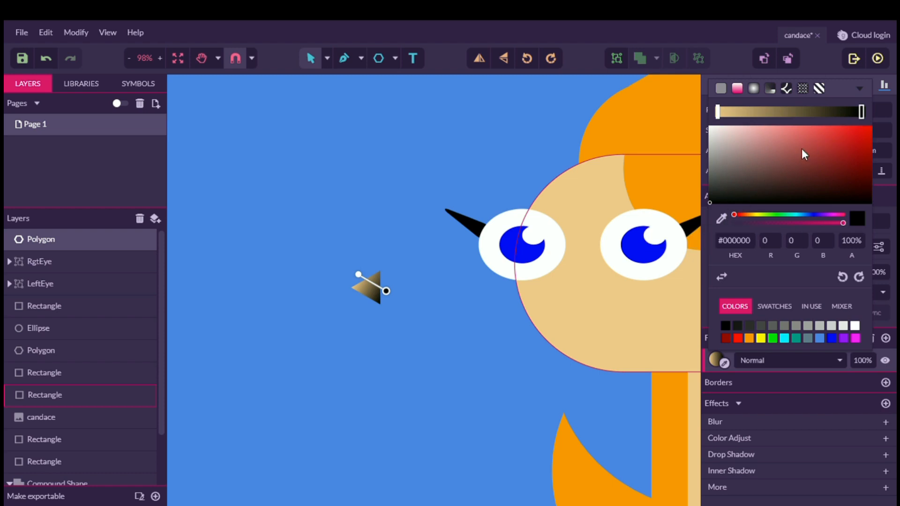
pyautogui.click(721, 218)
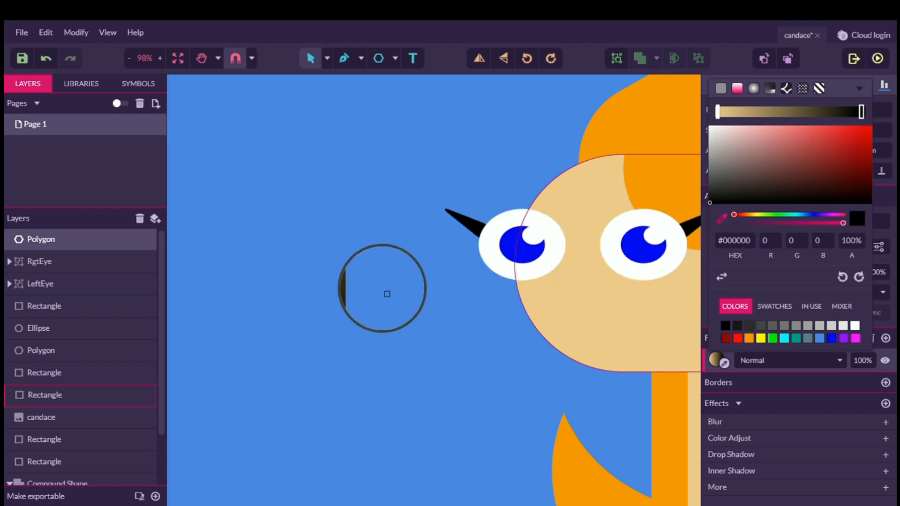
pyautogui.click(371, 291)
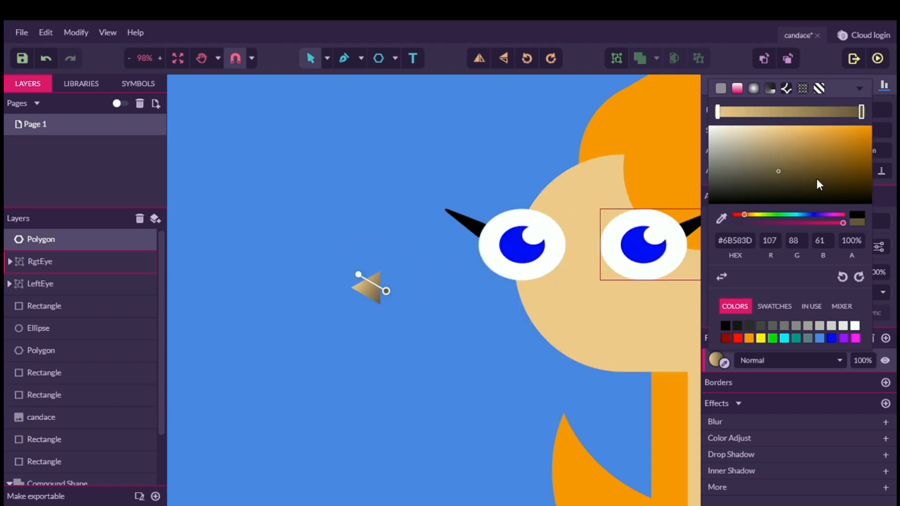
pyautogui.click(774, 154)
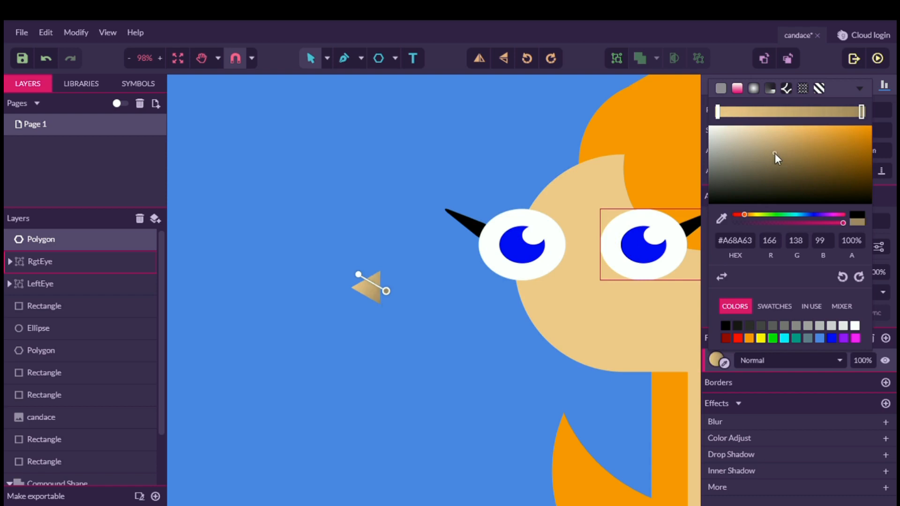
pyautogui.moveTo(777, 151); pyautogui.dragTo(781, 151)
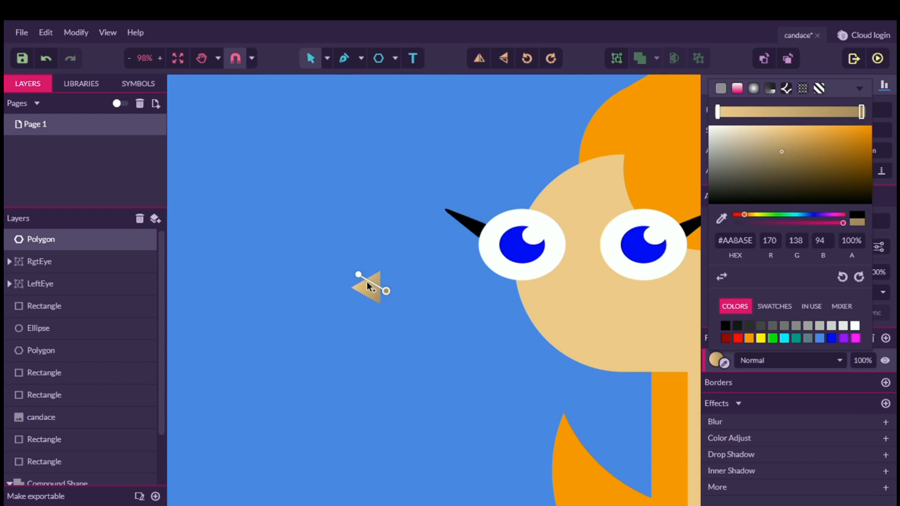
pyautogui.moveTo(358, 274)
pyautogui.mouseDown()
pyautogui.moveTo(380, 304)
pyautogui.moveTo(358, 276)
pyautogui.mouseUp()
pyautogui.moveTo(379, 304); pyautogui.dragTo(378, 294)
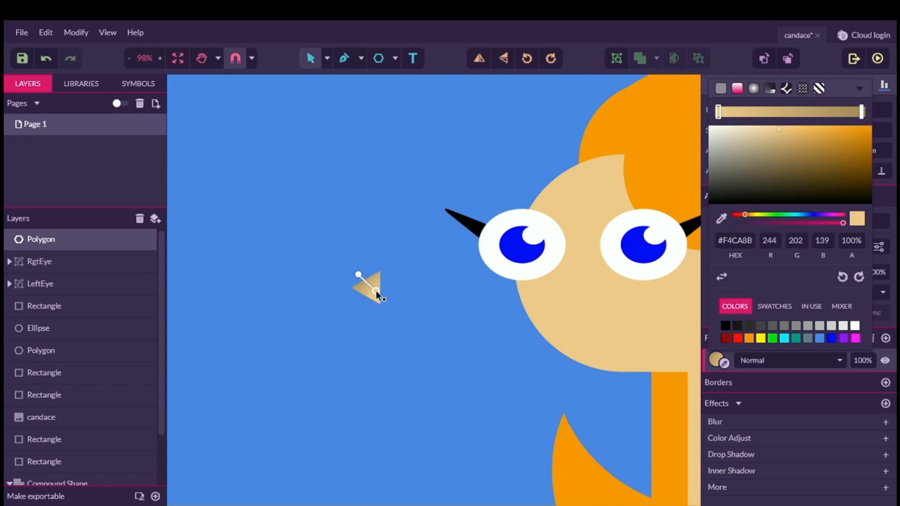
# Step: Move the nose triangle onto the face between and slightly below the eyes, at about X 817, Y 488
pyautogui.moveTo(376, 292); pyautogui.dragTo(583, 278)
pyautogui.click(366, 309)
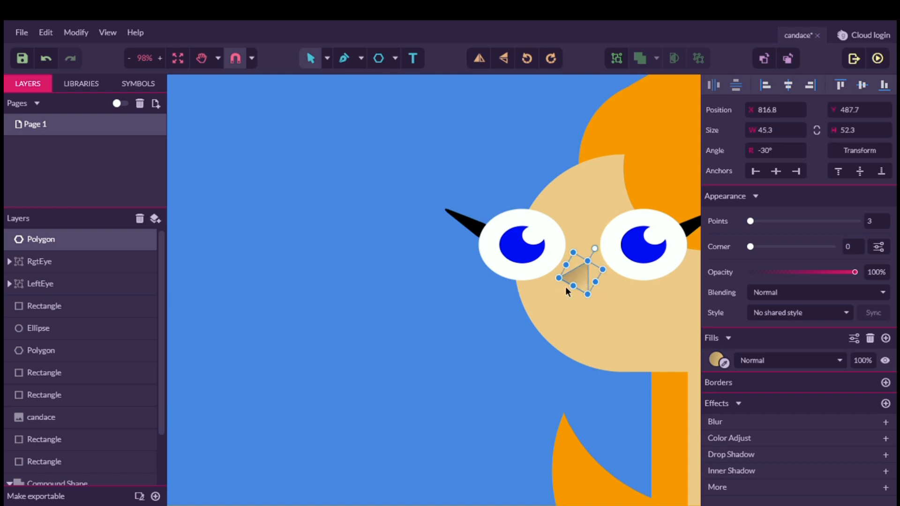
pyautogui.click(496, 324)
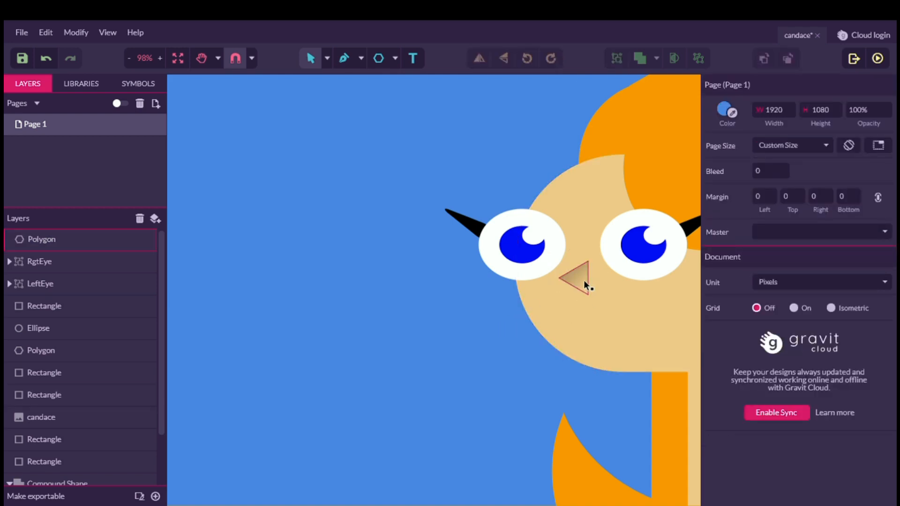
pyautogui.click(584, 280)
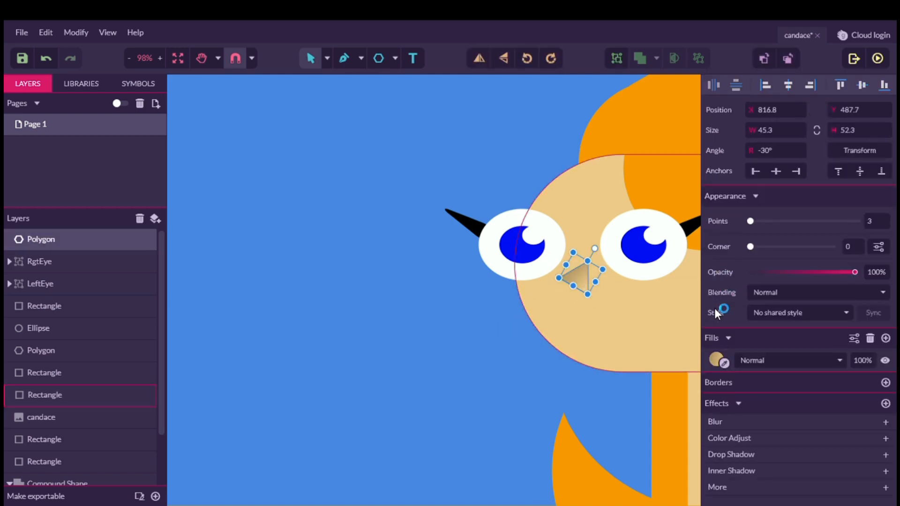
pyautogui.click(716, 359)
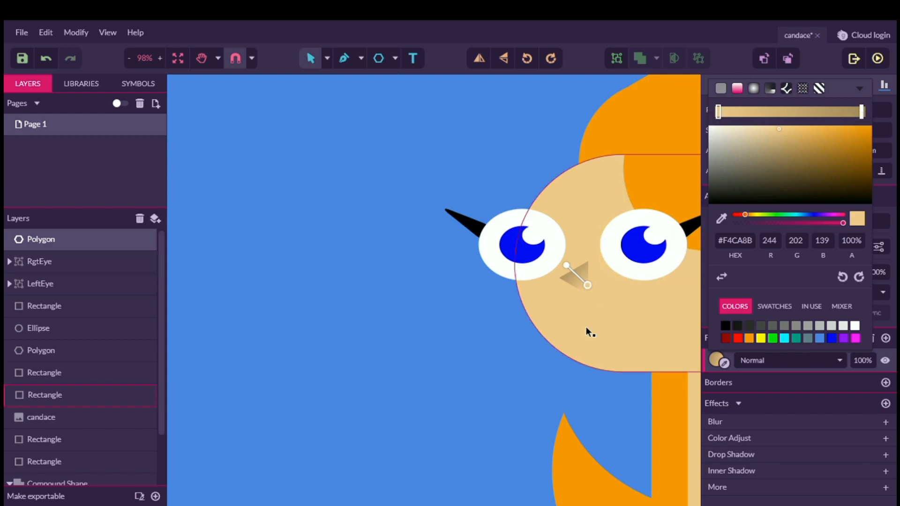
pyautogui.click(717, 360)
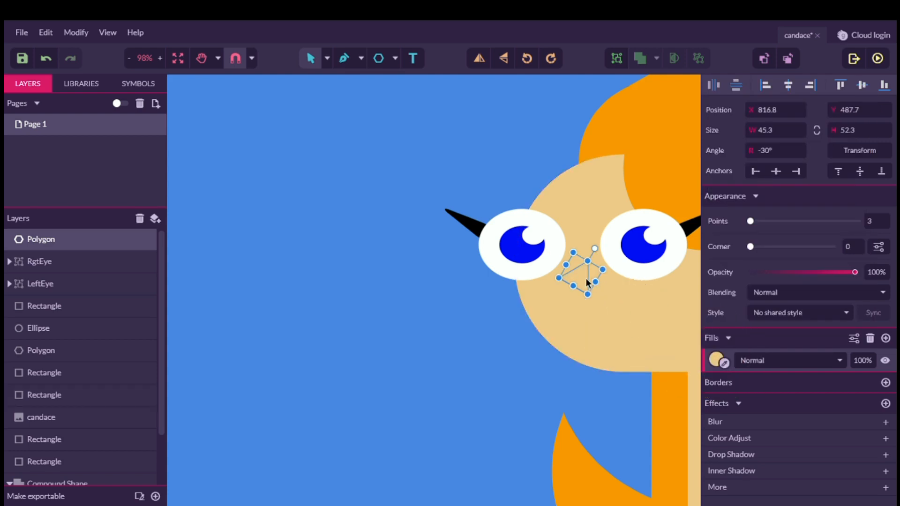
pyautogui.hotkey('ctrl', 'z')
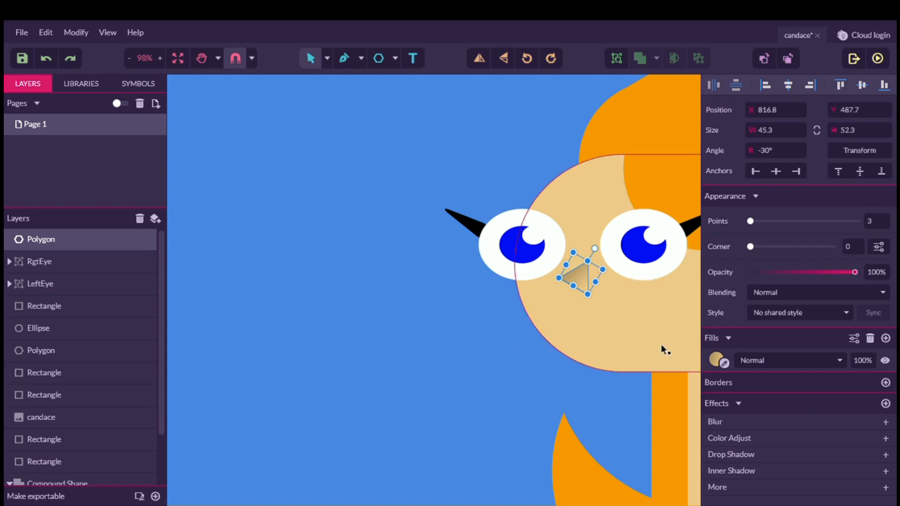
# Step: Change the darker end of the nose triangle's gradient to the light orange #EEA43D
pyautogui.click(716, 360)
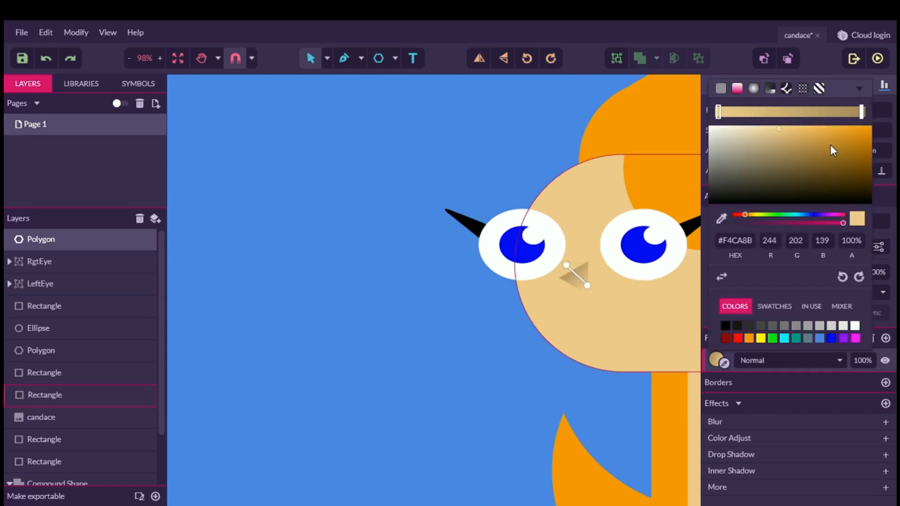
pyautogui.click(781, 151)
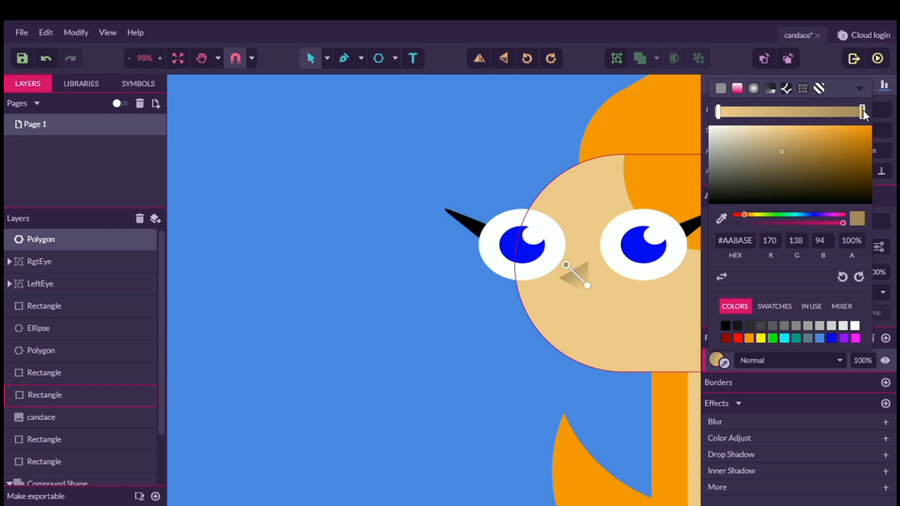
pyautogui.click(790, 137)
pyautogui.moveTo(790, 137)
pyautogui.mouseDown()
pyautogui.moveTo(831, 130)
pyautogui.moveTo(830, 143)
pyautogui.moveTo(831, 130)
pyautogui.mouseUp()
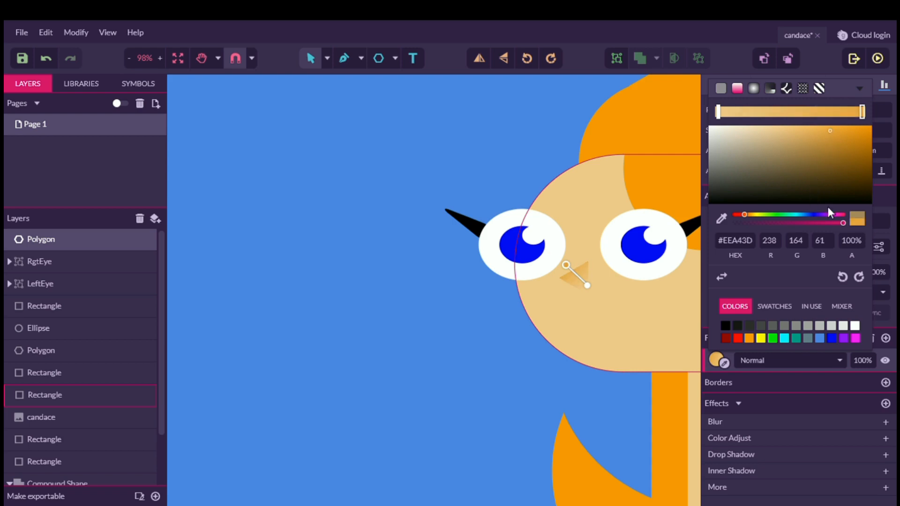
pyautogui.click(724, 364)
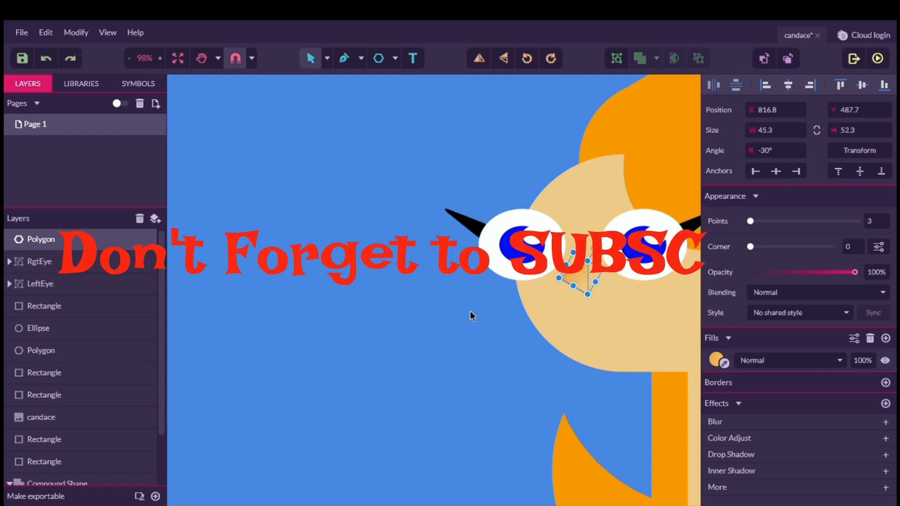
pyautogui.click(716, 360)
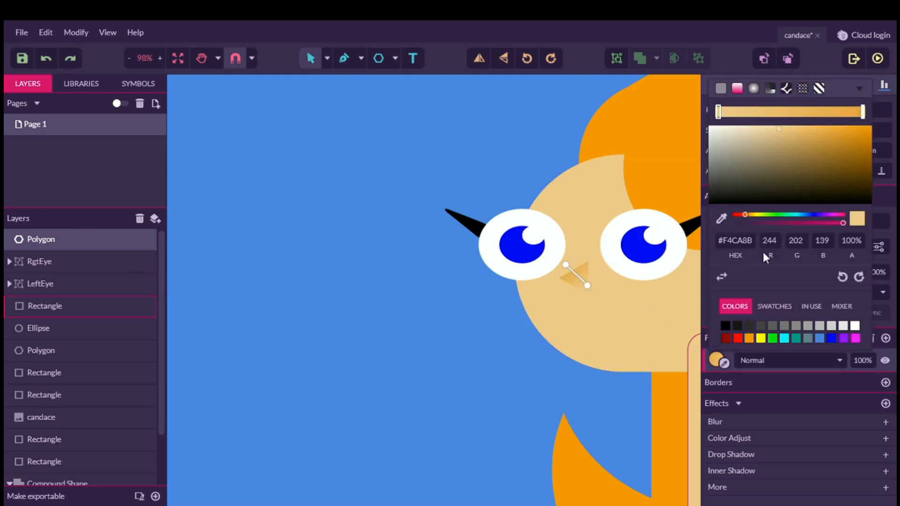
pyautogui.click(720, 219)
pyautogui.click(640, 180)
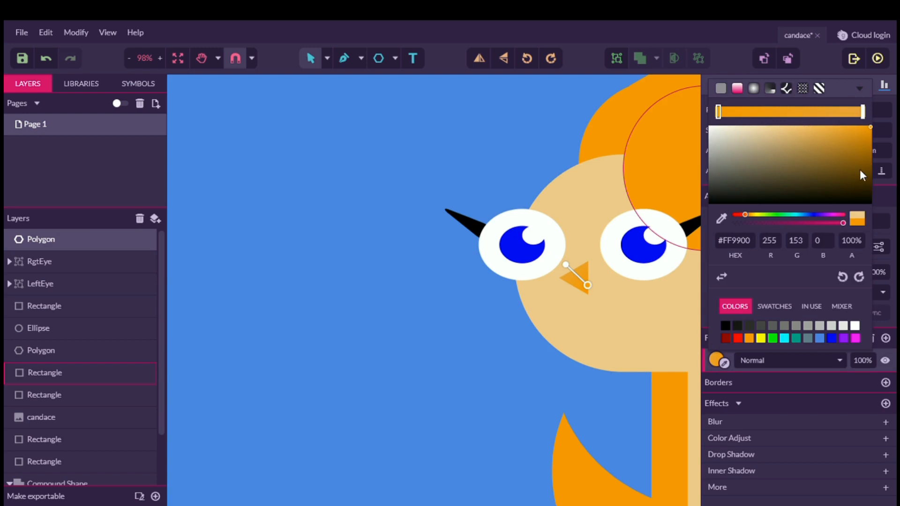
pyautogui.click(722, 219)
pyautogui.click(640, 323)
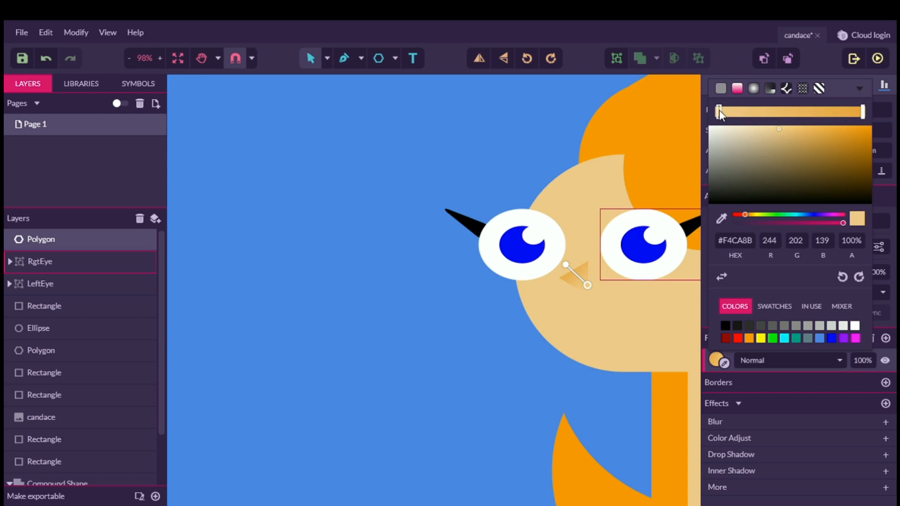
# Step: Set the end stop of the nose gradient to the orange #FF9900 sampled from the hair
pyautogui.click(862, 112)
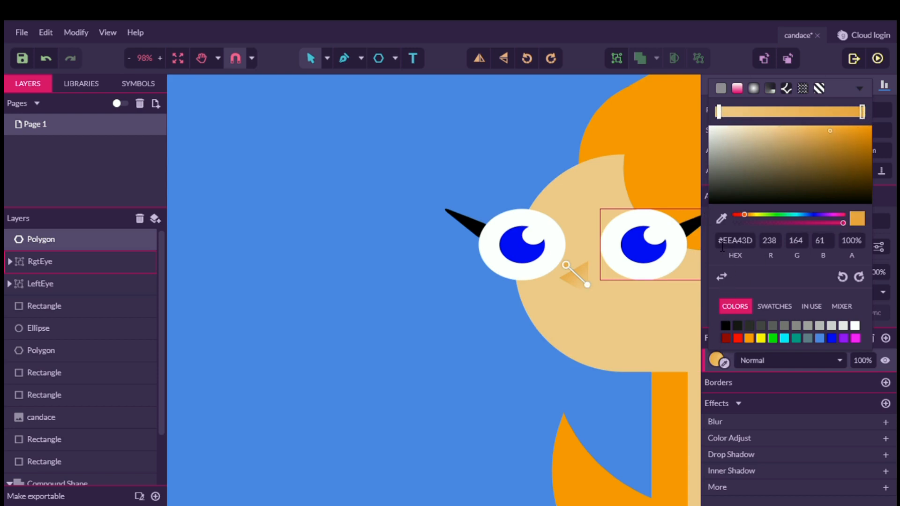
pyautogui.click(722, 218)
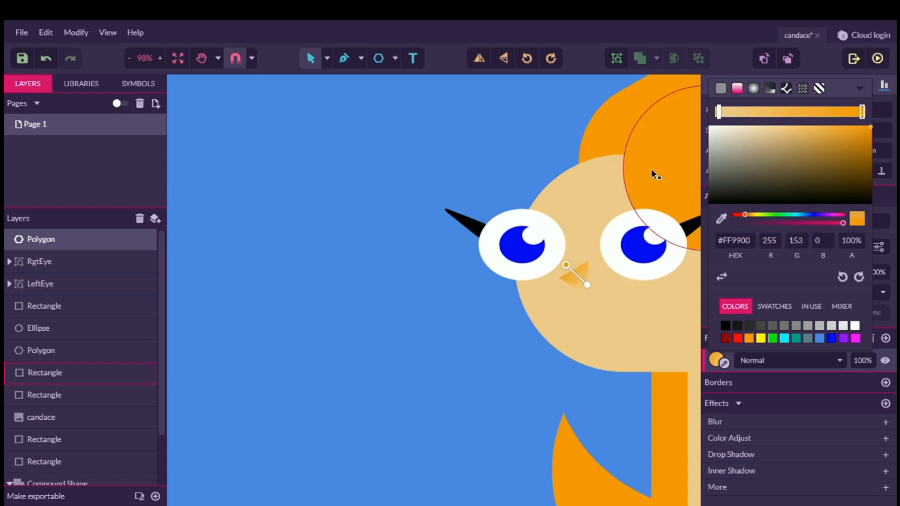
pyautogui.click(451, 326)
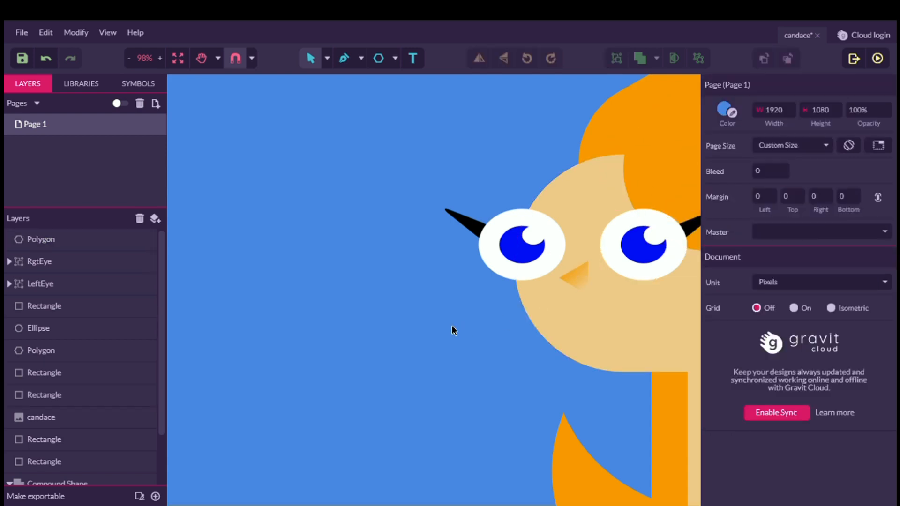
# Step: Shorten the nose's gradient line so the orange fades into the skin tone sooner, inside the triangle
pyautogui.click(574, 276)
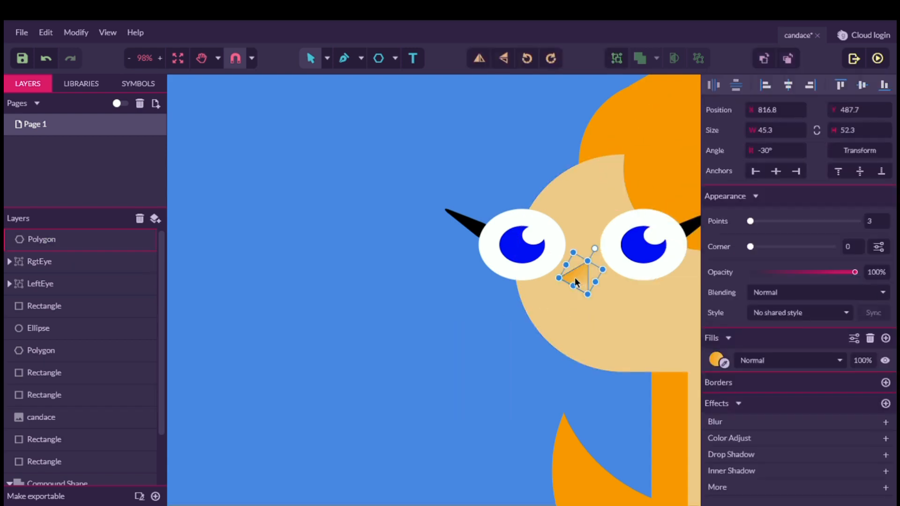
pyautogui.click(714, 358)
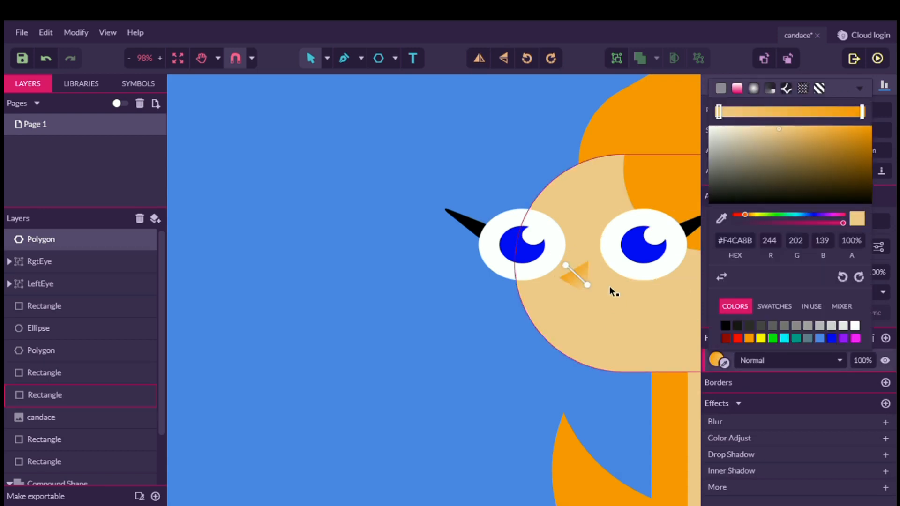
pyautogui.moveTo(589, 287)
pyautogui.mouseDown()
pyautogui.moveTo(631, 315)
pyautogui.moveTo(620, 304)
pyautogui.mouseUp()
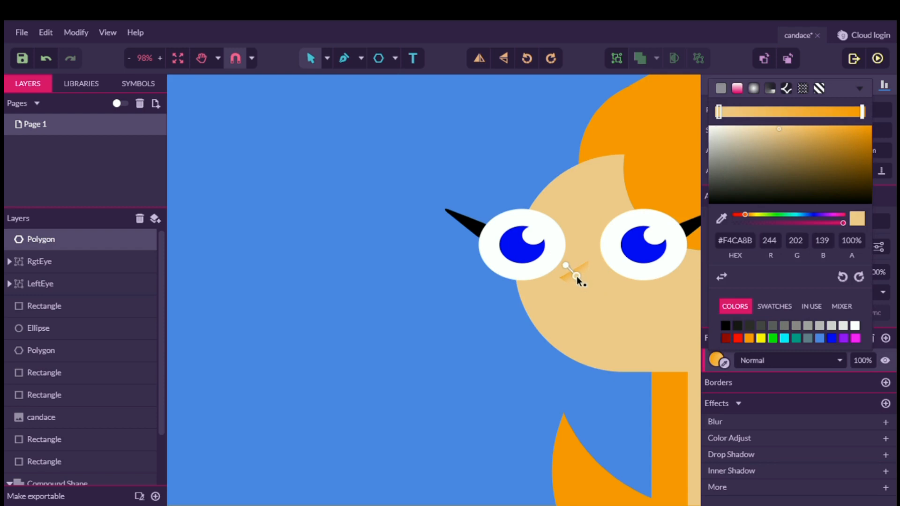
pyautogui.moveTo(577, 279)
pyautogui.mouseDown()
pyautogui.moveTo(567, 297)
pyautogui.moveTo(572, 278)
pyautogui.moveTo(586, 279)
pyautogui.moveTo(566, 271)
pyautogui.moveTo(580, 284)
pyautogui.mouseUp()
pyautogui.click(586, 280)
pyautogui.click(479, 324)
# Step: Enlarge the nose triangle slightly by stretching its lower corner outward
pyautogui.click(181, 58)
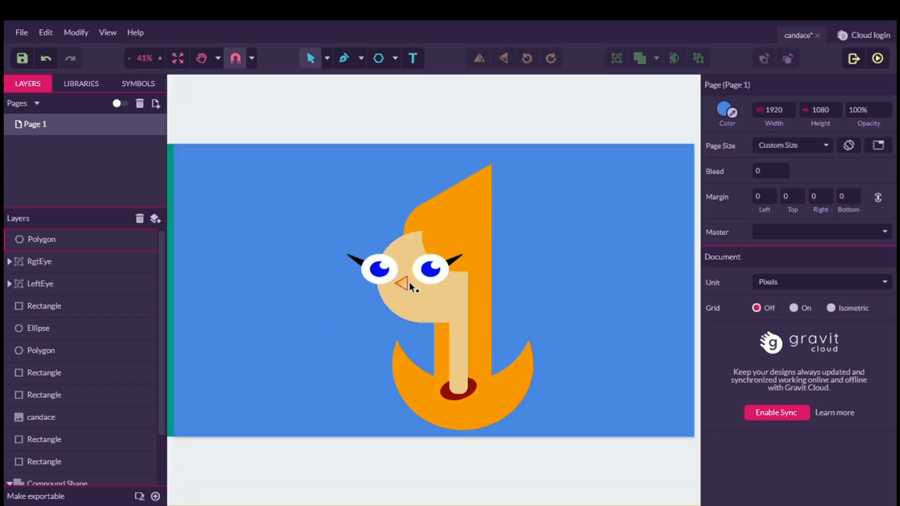
pyautogui.scroll(5, 391, 305)
pyautogui.scroll(1, 393, 313)
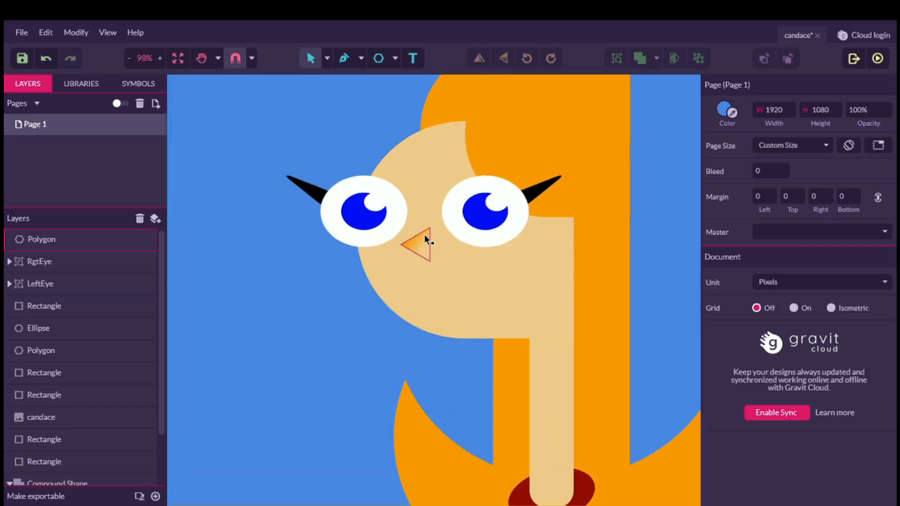
pyautogui.click(424, 237)
pyautogui.moveTo(432, 267); pyautogui.dragTo(439, 272)
pyautogui.click(327, 310)
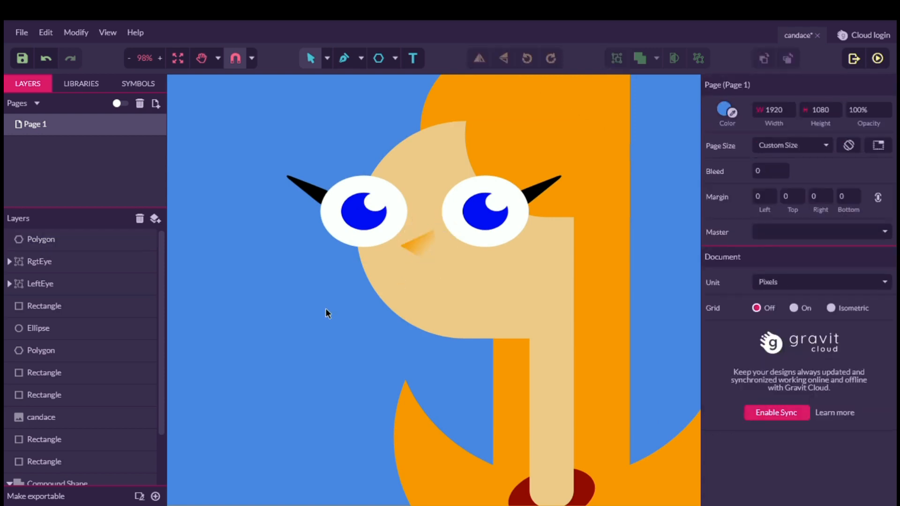
# Step: Draw an ellipse about 106 by 78 px for the mouth on the empty blue area beside the character
pyautogui.click(178, 58)
pyautogui.hscroll(-5, 334, 265)
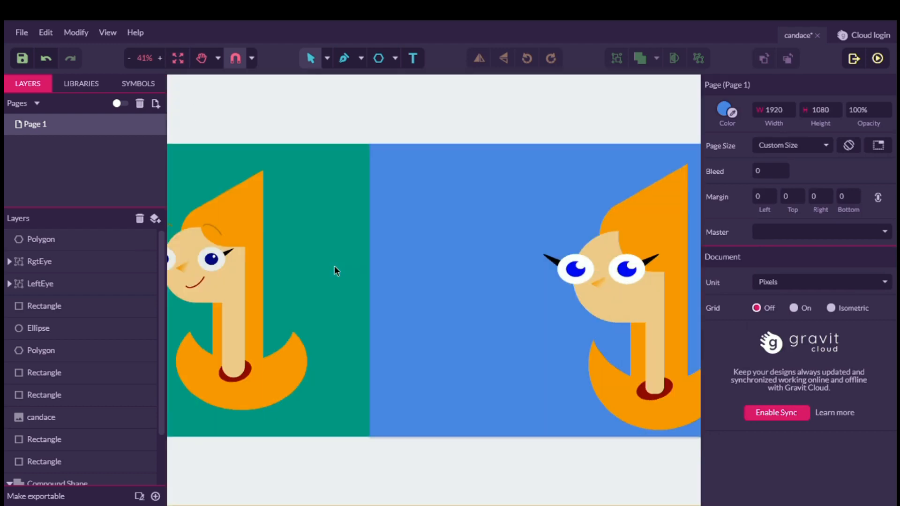
pyautogui.hscroll(3, 334, 265)
pyautogui.hscroll(-3, 328, 266)
pyautogui.click(204, 285)
pyautogui.click(395, 59)
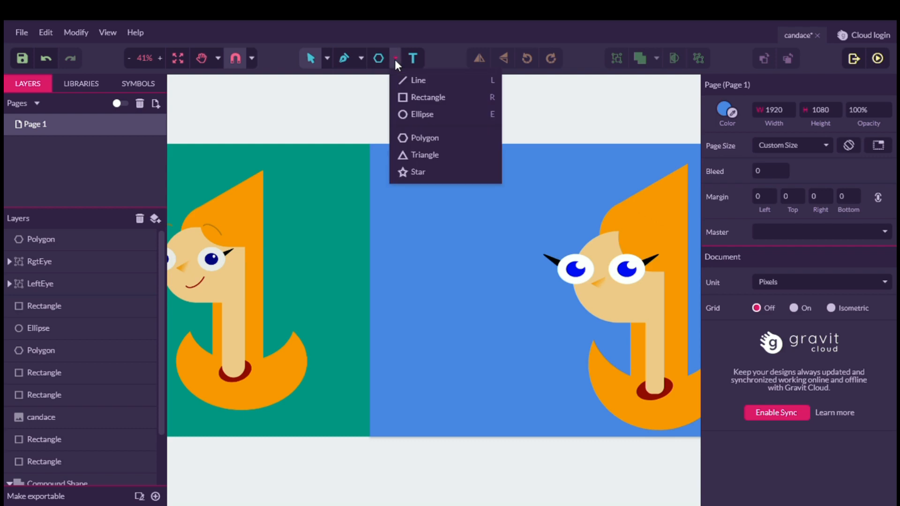
pyautogui.click(414, 114)
pyautogui.moveTo(425, 291); pyautogui.dragTo(457, 316)
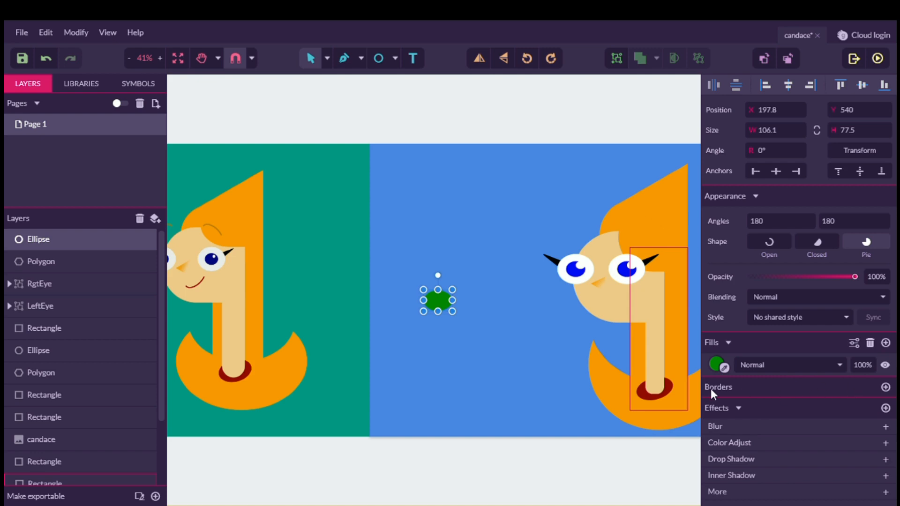
# Step: Add a border of width 3 to the mouth ellipse and remove its fill
pyautogui.click(885, 387)
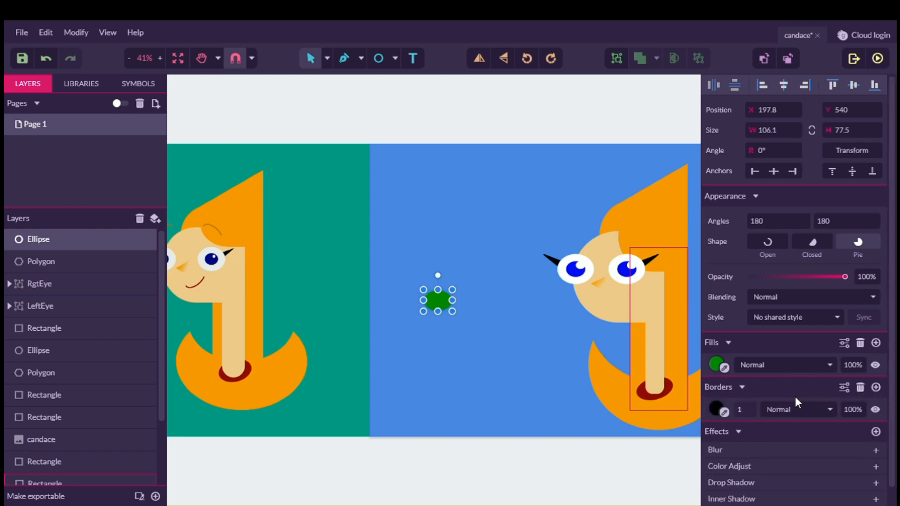
pyautogui.click(746, 413)
pyautogui.write('13')
pyautogui.doubleClick(760, 415)
pyautogui.write('3')
pyautogui.press('Return')
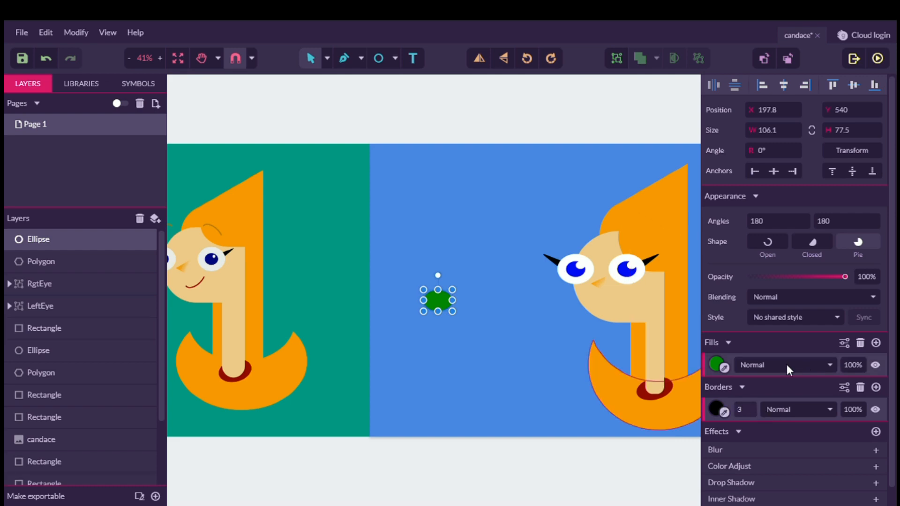
pyautogui.click(860, 342)
pyautogui.click(439, 309)
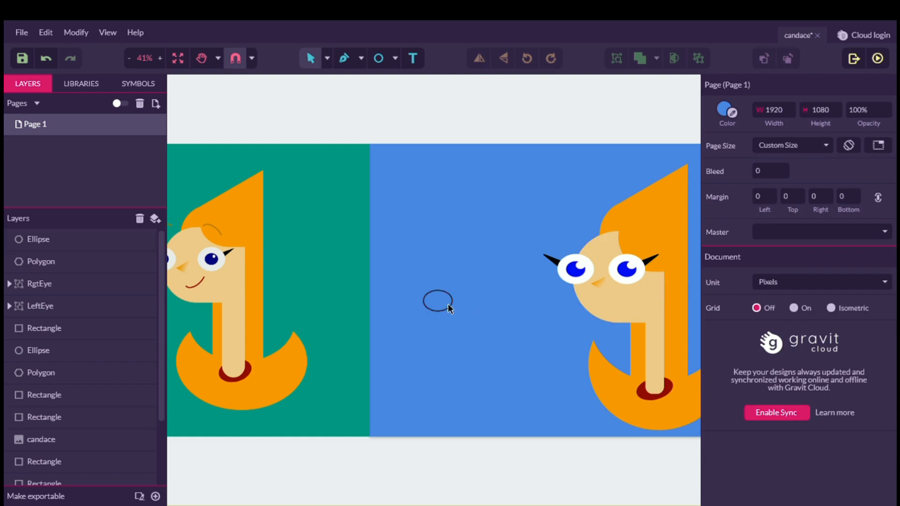
# Step: Colour the mouth ellipse's border dark red #980000
pyautogui.click(451, 306)
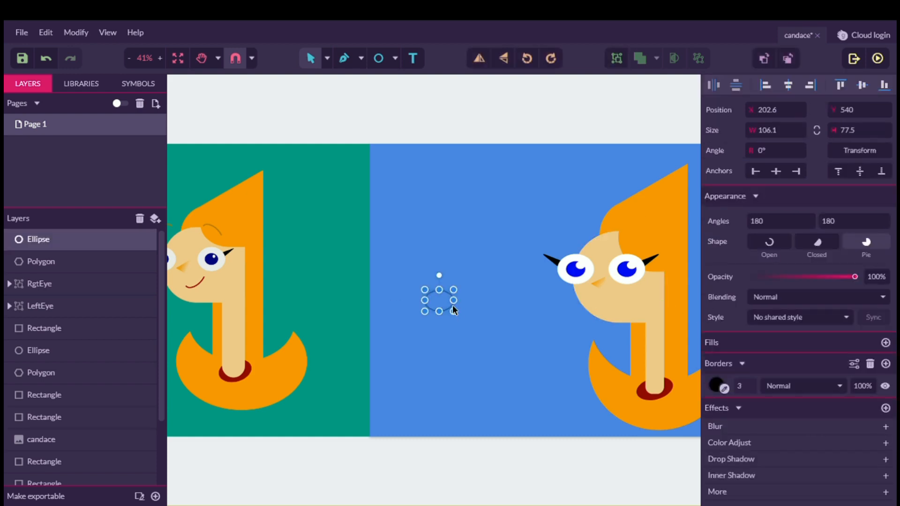
pyautogui.click(724, 387)
pyautogui.click(726, 364)
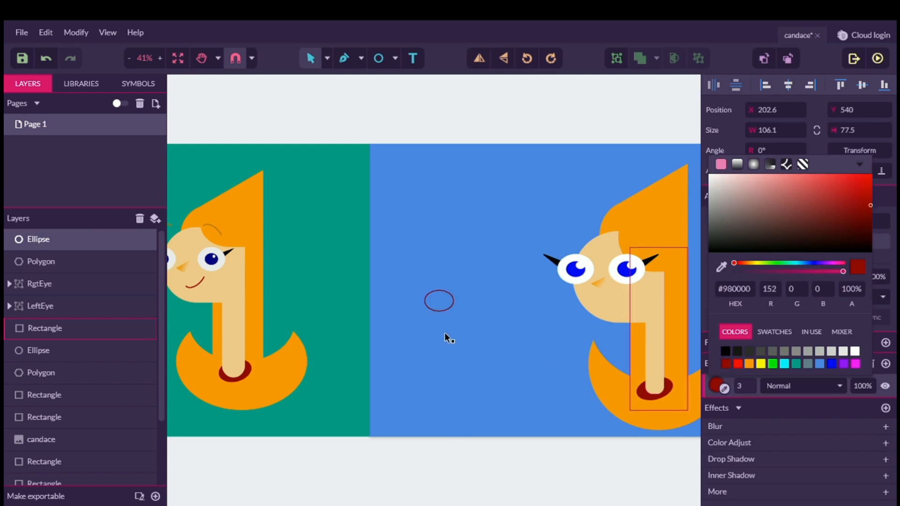
pyautogui.click(449, 296)
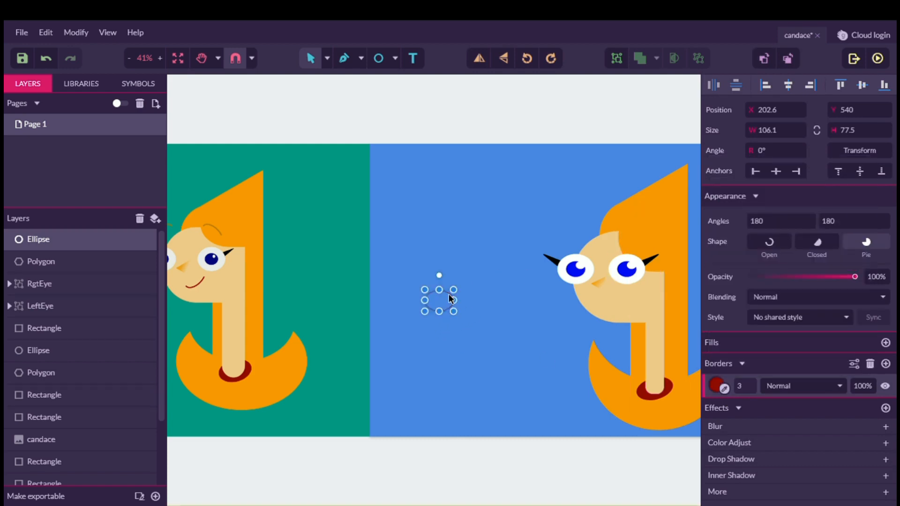
# Step: Make the mouth ellipse an open arc with its first angle set to 25
pyautogui.click(776, 238)
pyautogui.click(782, 227)
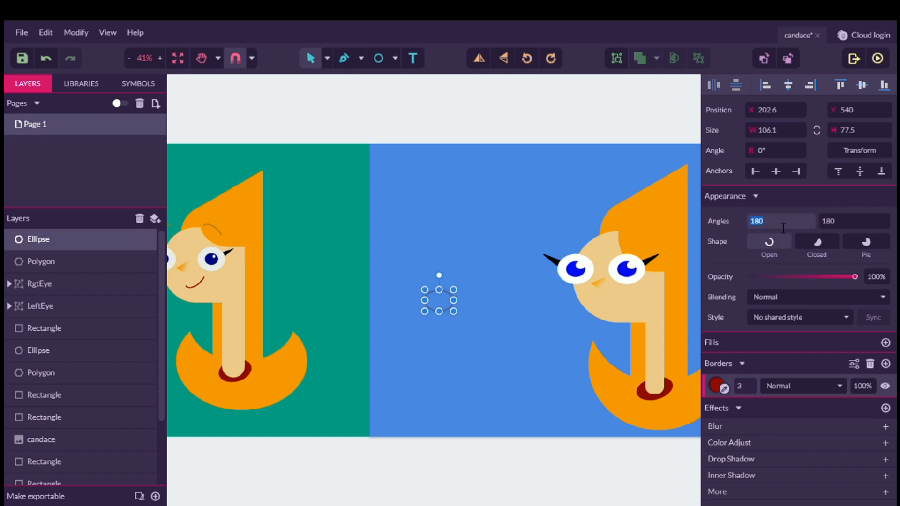
pyautogui.write('25')
pyautogui.click(851, 226)
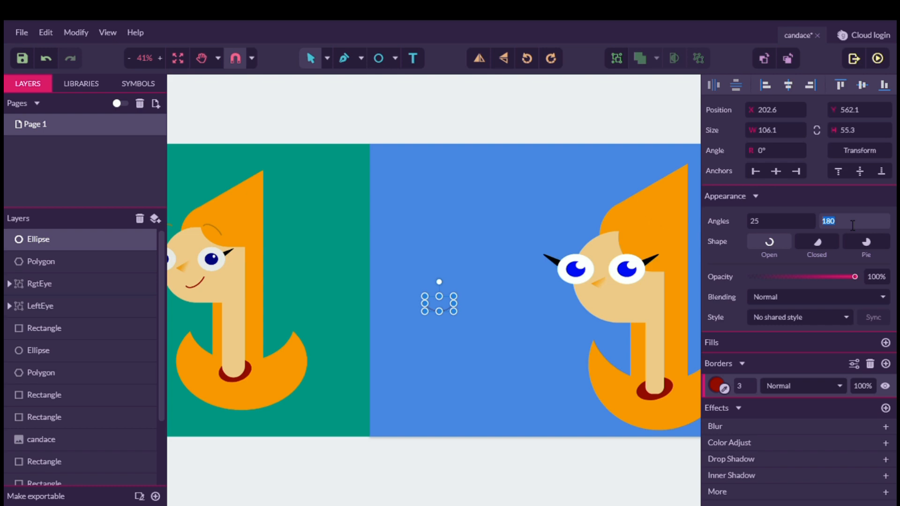
pyautogui.click(487, 277)
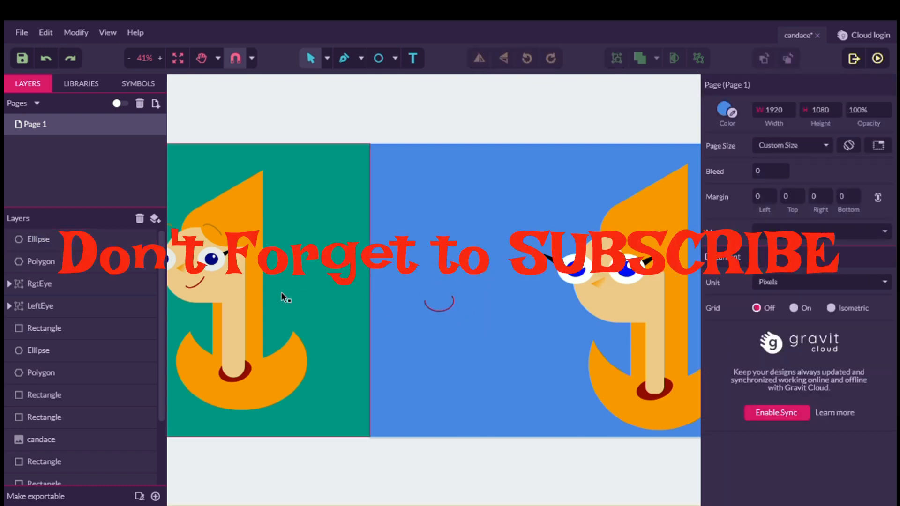
# Step: Try a first angle of 45 for the mouth arc
pyautogui.click(446, 309)
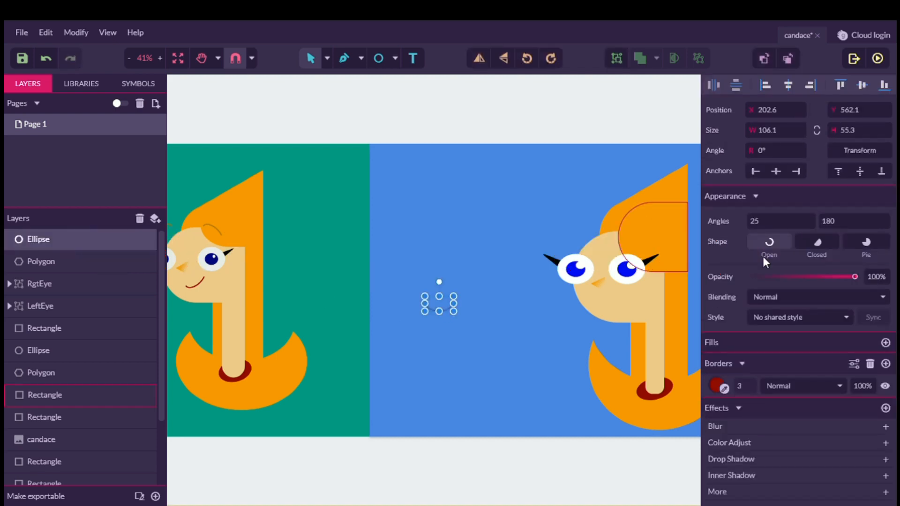
pyautogui.click(777, 227)
pyautogui.write('45')
pyautogui.press('Return')
pyautogui.click(487, 324)
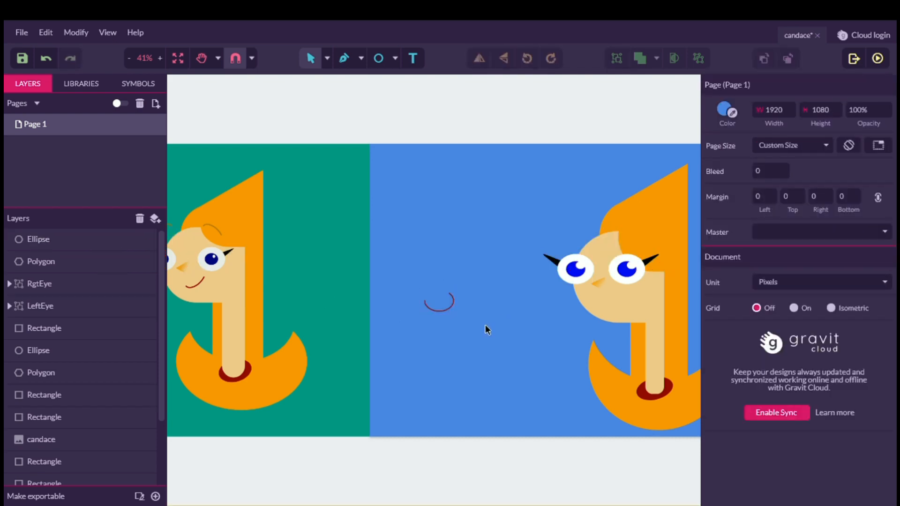
# Step: Try a first angle of 235 for the mouth arc and set it back to 25
pyautogui.click(448, 307)
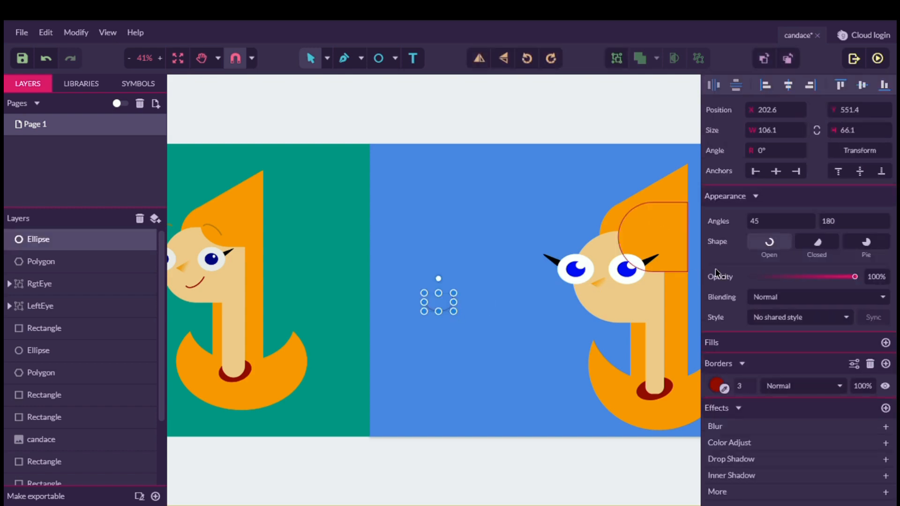
pyautogui.click(790, 227)
pyautogui.write('235')
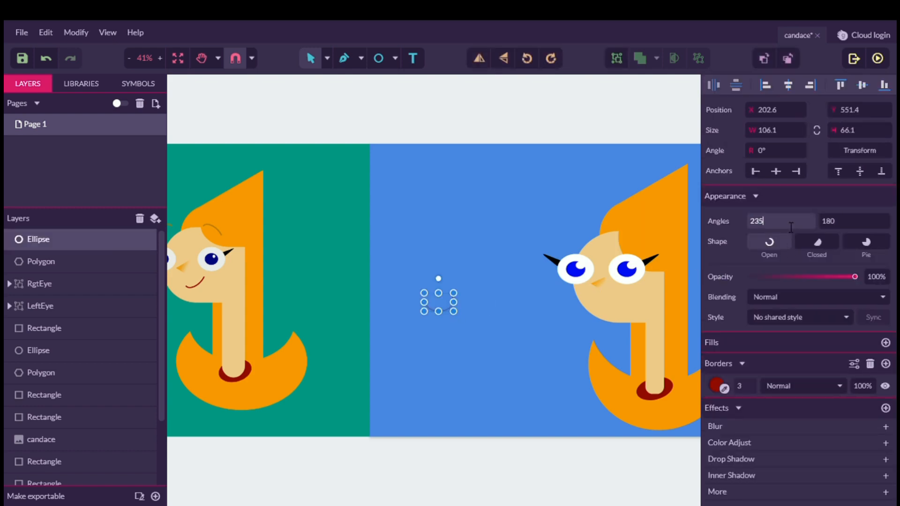
pyautogui.press('Return')
pyautogui.write('25')
pyautogui.press('Return')
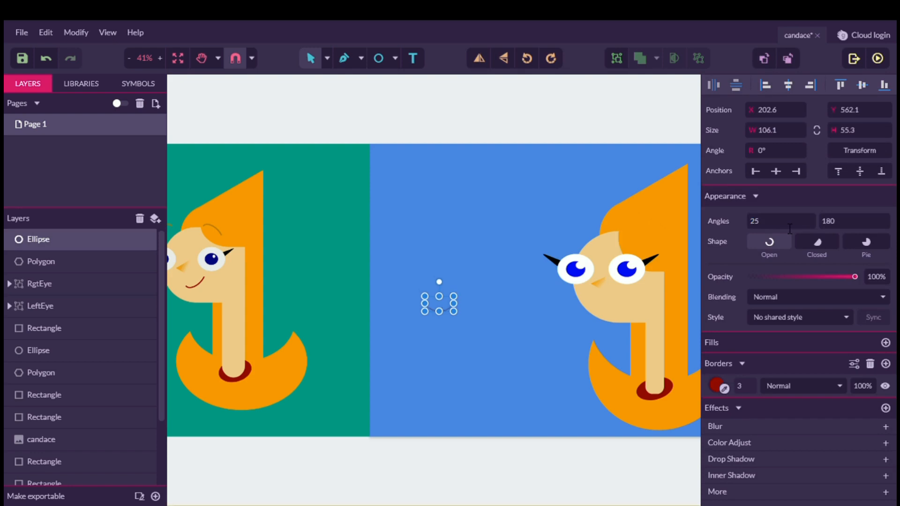
pyautogui.click(510, 314)
# Step: Try a second angle of 90 for the mouth arc
pyautogui.click(445, 308)
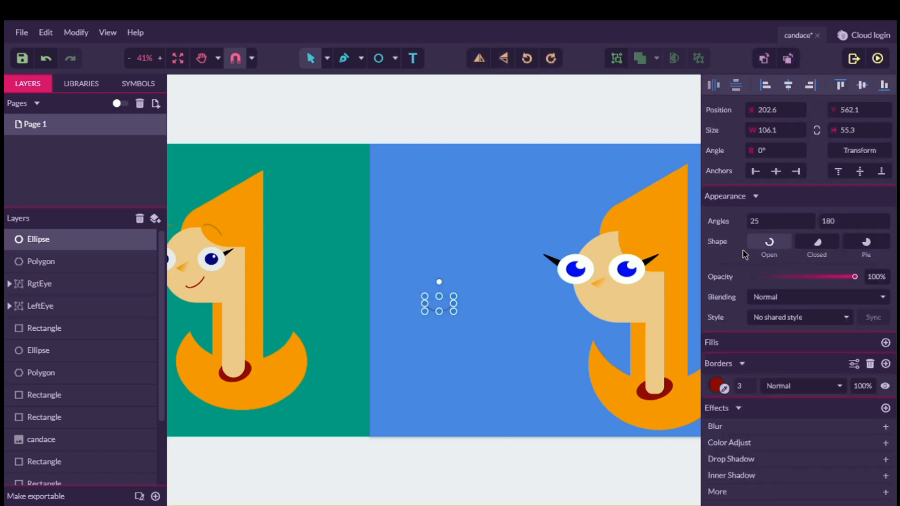
pyautogui.click(875, 227)
pyautogui.write('90')
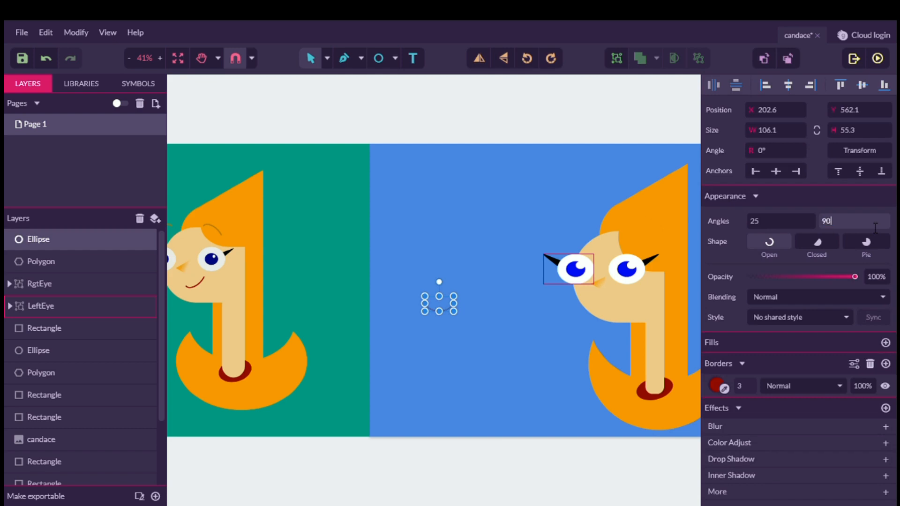
pyautogui.press('Return')
pyautogui.click(460, 320)
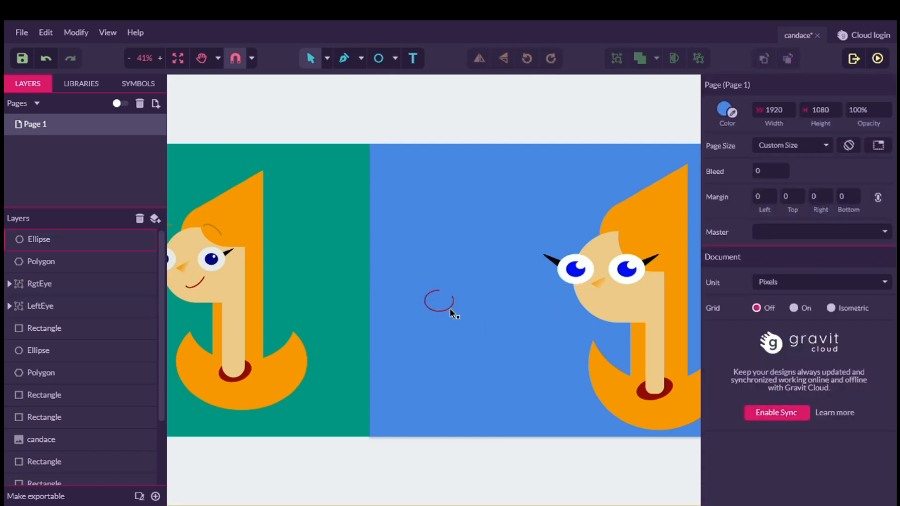
# Step: Set the mouth arc's first angle to 90 and its second angle to 25
pyautogui.click(449, 308)
pyautogui.click(860, 227)
pyautogui.doubleClick(860, 227)
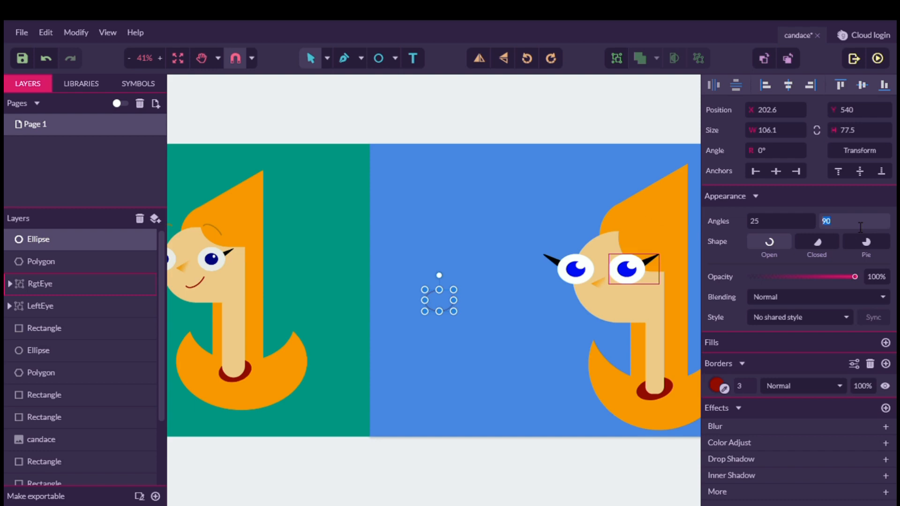
pyautogui.doubleClick(795, 227)
pyautogui.write('90')
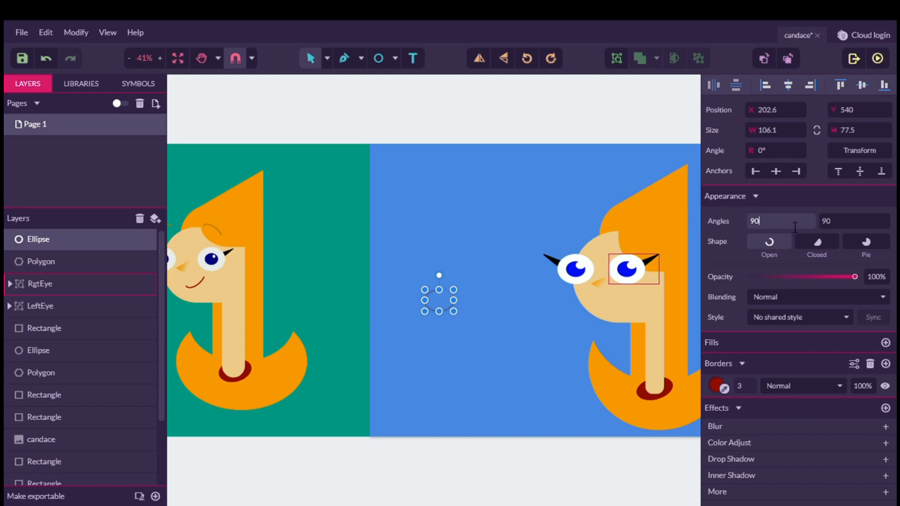
pyautogui.doubleClick(854, 227)
pyautogui.write('25')
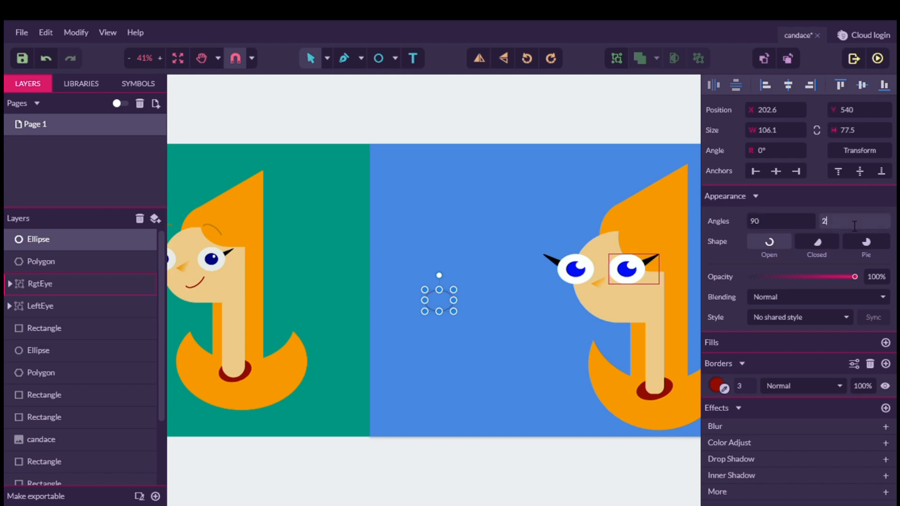
pyautogui.press('Return')
pyautogui.click(446, 312)
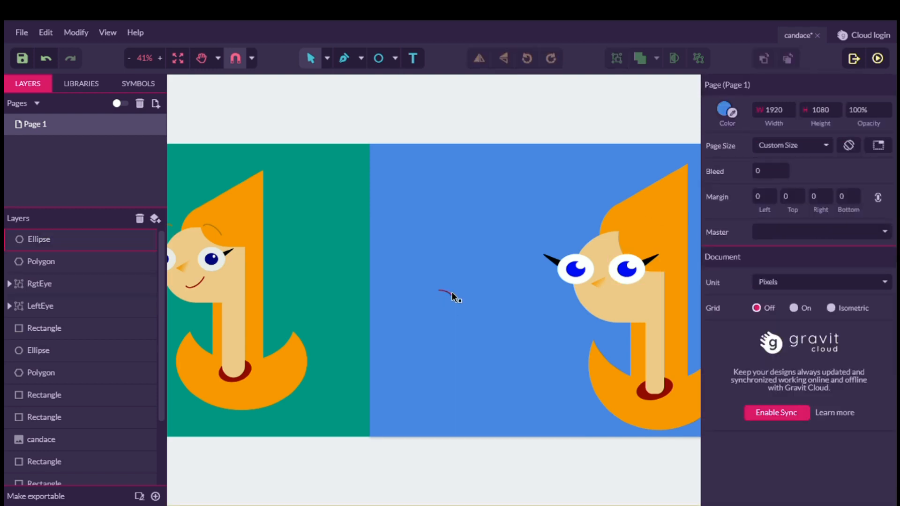
# Step: Rotate the mouth arc to -120° so that it curves like a smile
pyautogui.click(449, 295)
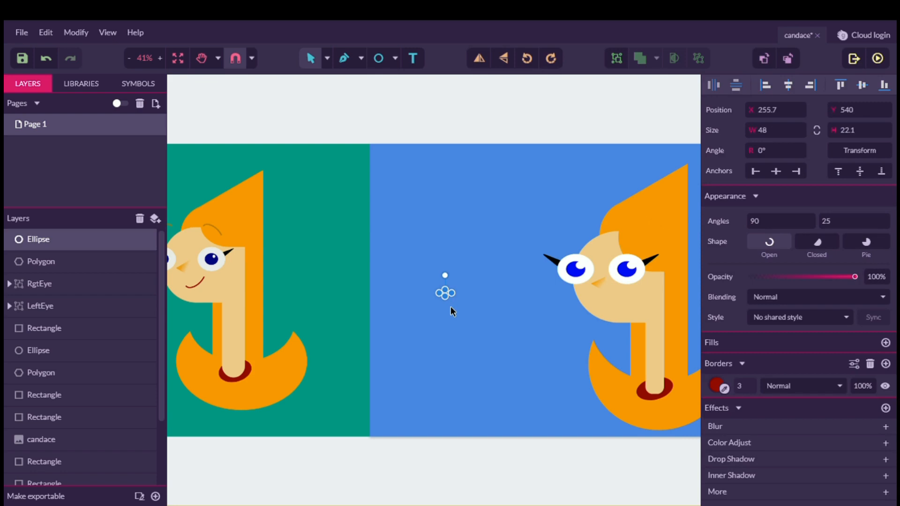
pyautogui.hscroll(-5, 451, 305)
pyautogui.hscroll(4, 499, 315)
pyautogui.hscroll(3, 499, 314)
pyautogui.scroll(4, 497, 304)
pyautogui.click(432, 319)
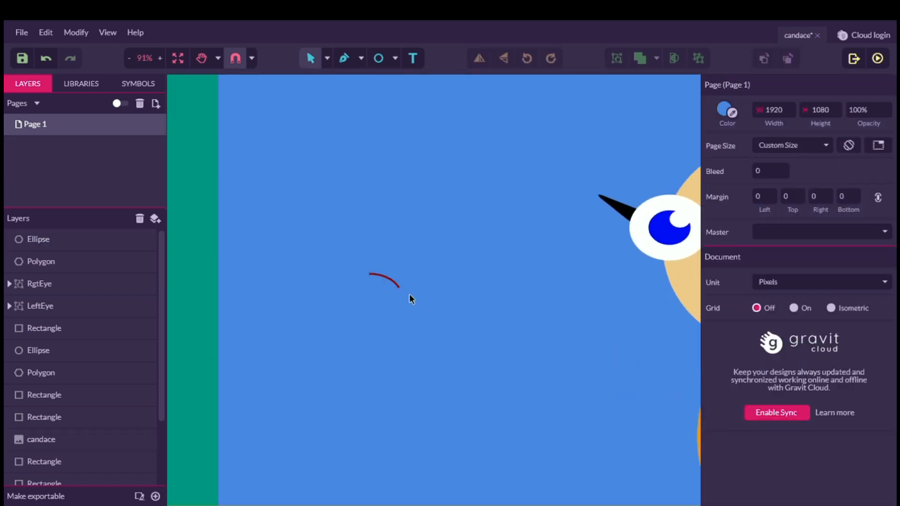
pyautogui.click(383, 276)
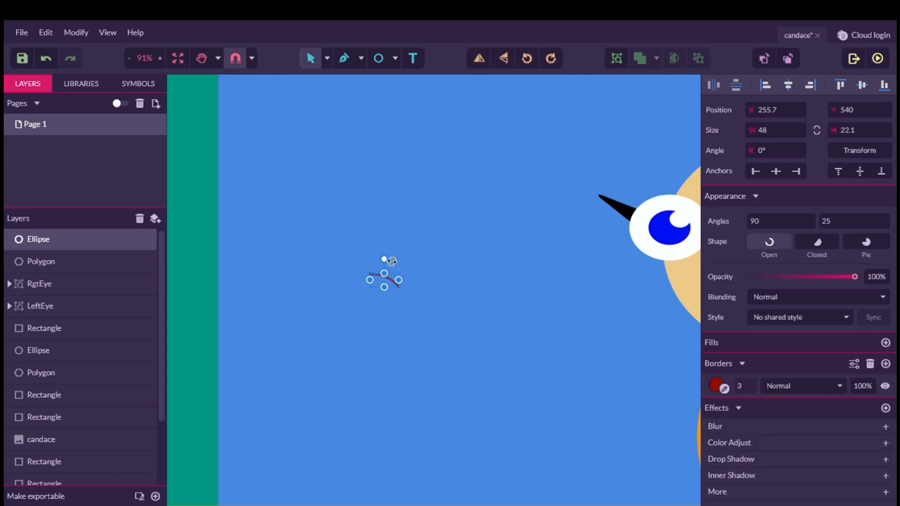
pyautogui.moveTo(392, 261); pyautogui.dragTo(402, 298)
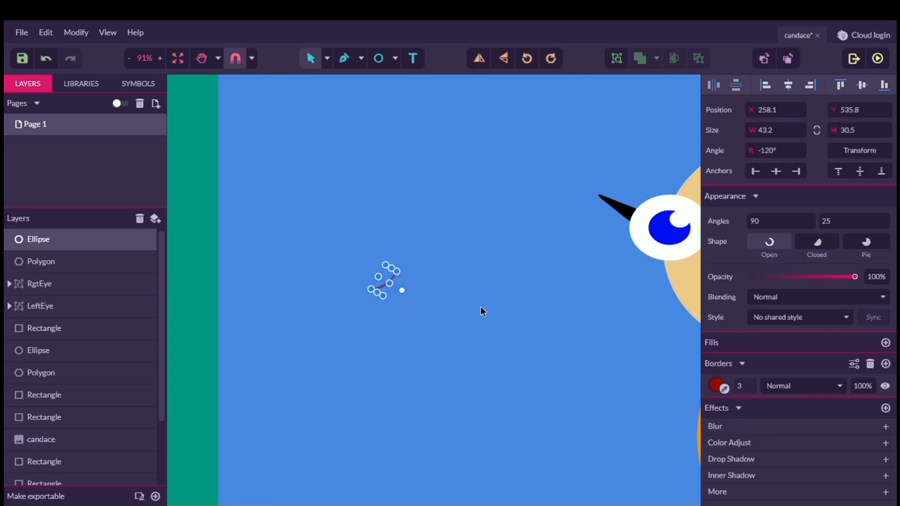
# Step: Try a second angle of 45 for the rotated mouth arc and undo it
pyautogui.click(387, 286)
pyautogui.click(387, 283)
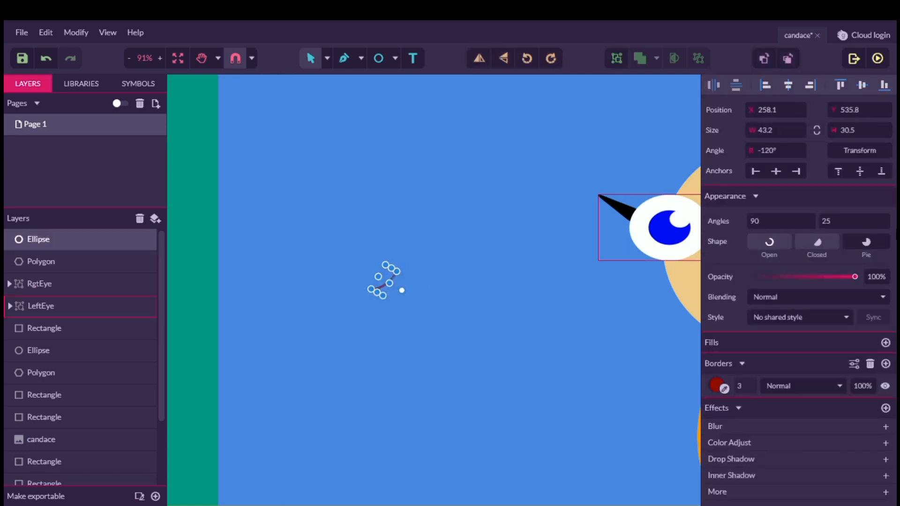
pyautogui.click(862, 227)
pyautogui.write('45')
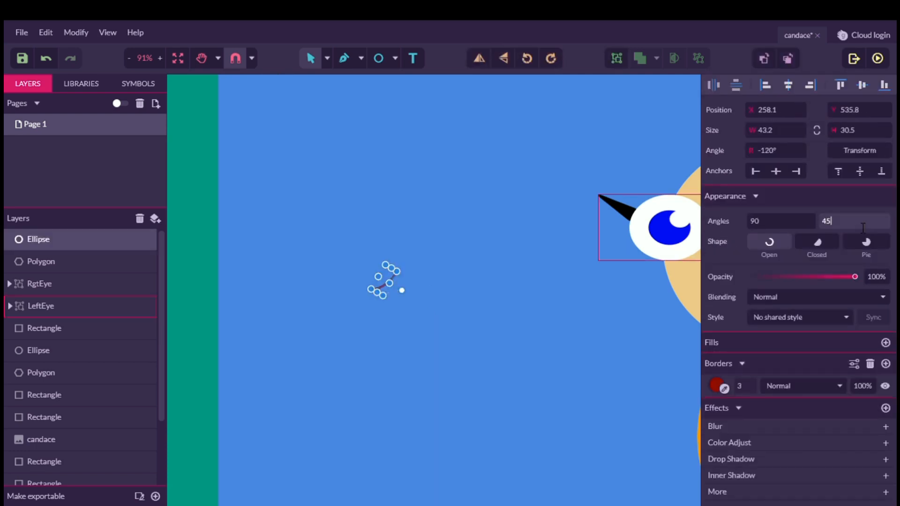
pyautogui.press('Return')
pyautogui.click(467, 304)
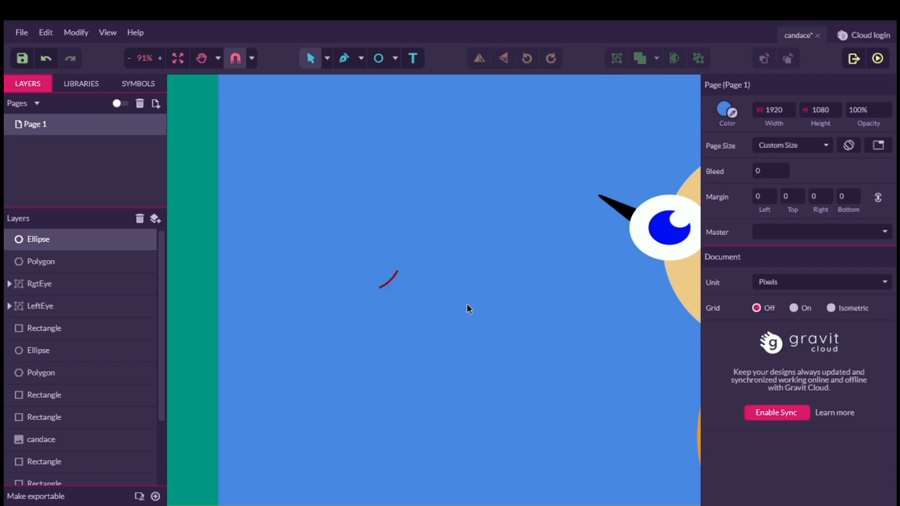
pyautogui.click(403, 288)
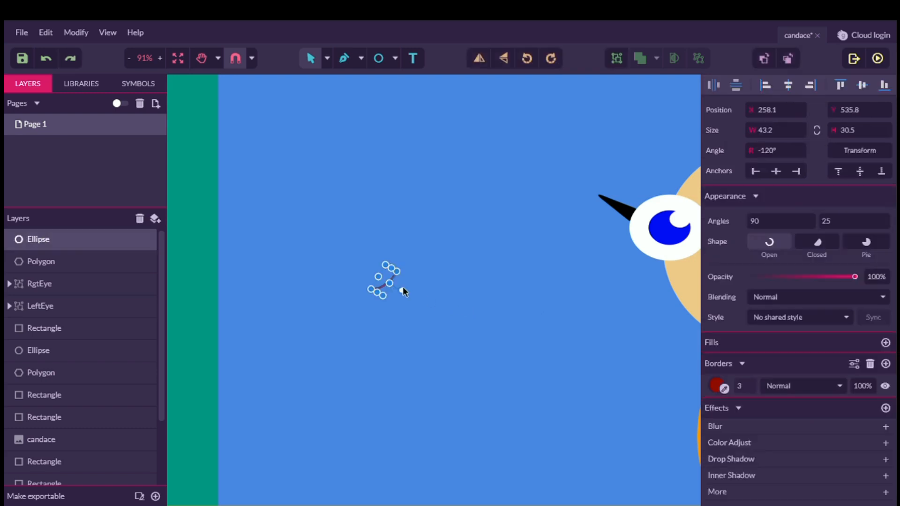
# Step: Lengthen the mouth arc by setting its second angle to 0
pyautogui.click(863, 223)
pyautogui.write('0')
pyautogui.press('Return')
pyautogui.click(468, 292)
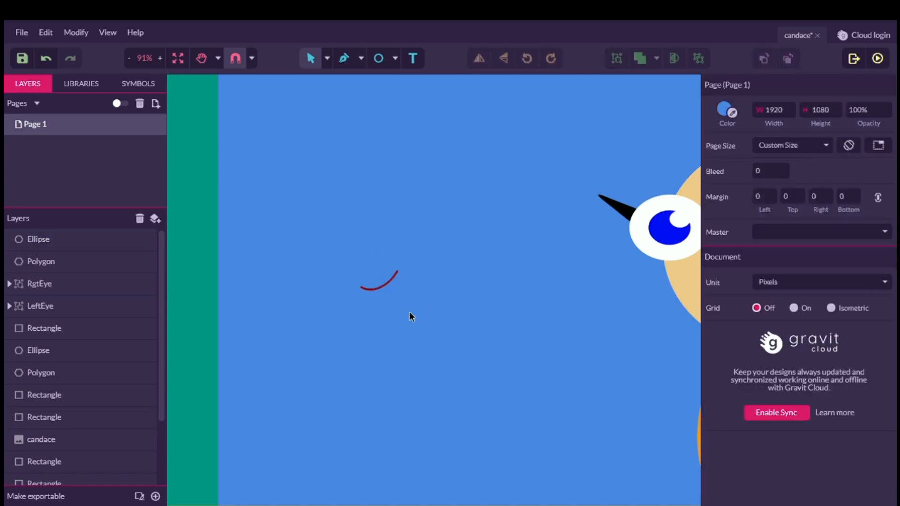
# Step: Move the mouth arc onto the face, just below the nose
pyautogui.click(384, 282)
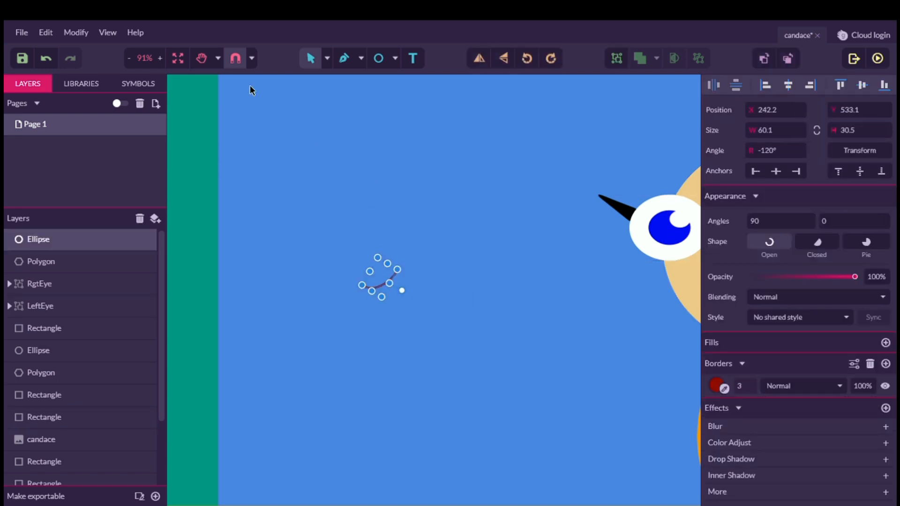
pyautogui.click(184, 58)
pyautogui.click(319, 336)
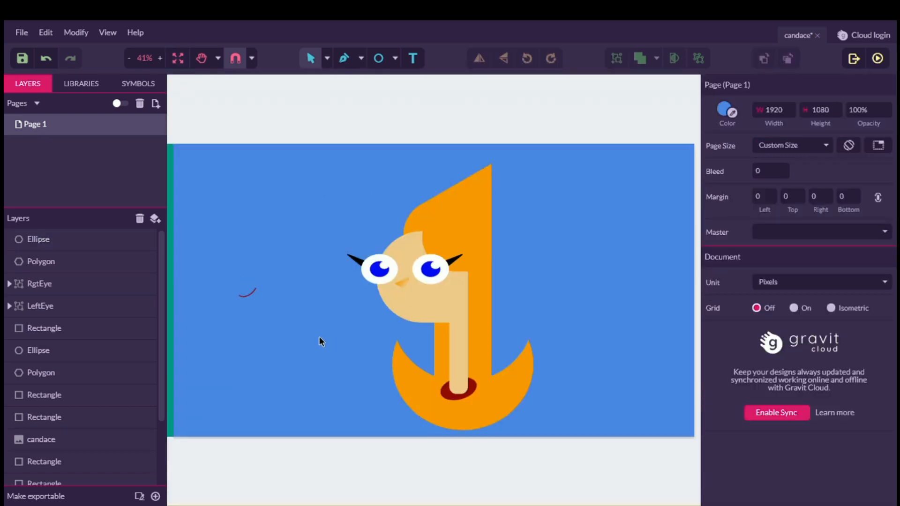
pyautogui.hscroll(-5, 283, 309)
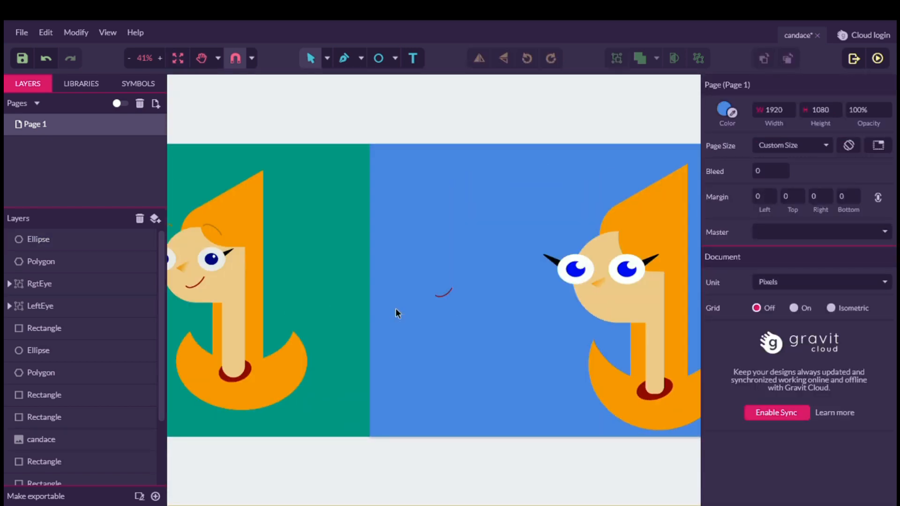
pyautogui.moveTo(448, 294); pyautogui.dragTo(615, 301)
pyautogui.click(469, 345)
pyautogui.click(614, 300)
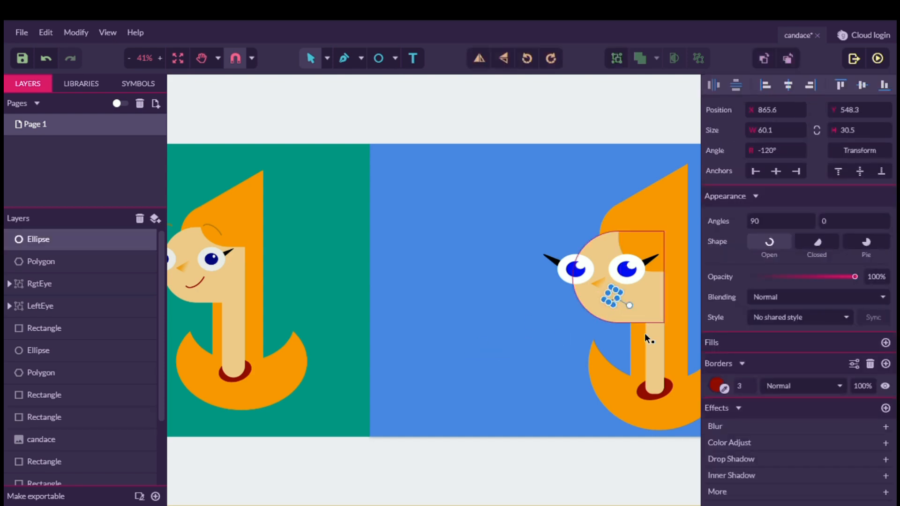
# Step: Set the mouth's border width to 5 and compare it with the reference character's smile
pyautogui.click(752, 387)
pyautogui.write('5')
pyautogui.press('Return')
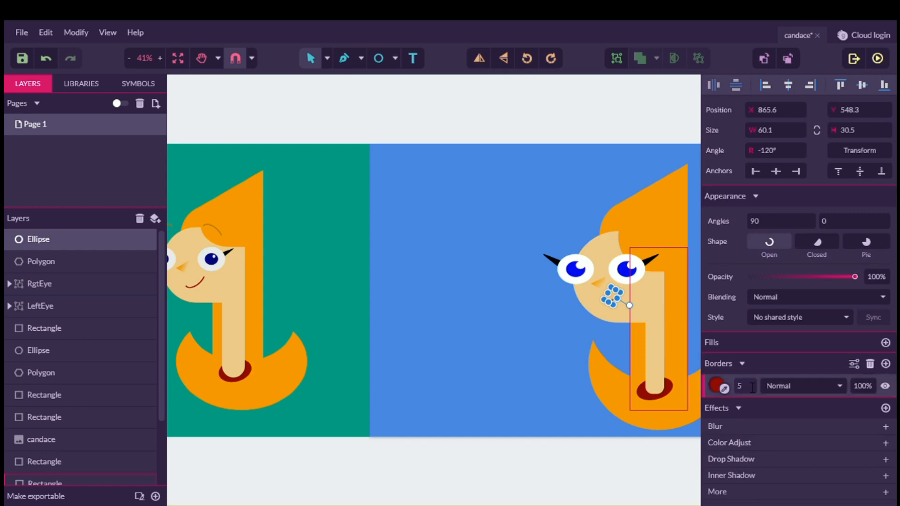
pyautogui.click(459, 393)
pyautogui.hscroll(-5, 626, 307)
pyautogui.hscroll(5, 623, 301)
pyautogui.scroll(-5, 623, 302)
pyautogui.scroll(5, 623, 301)
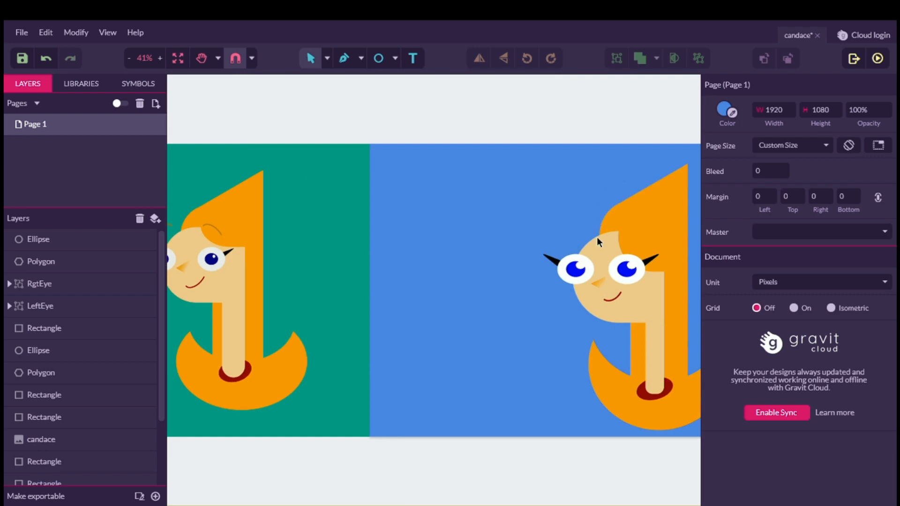
# Step: Give the mouth's border round ends and shift the mouth slightly lower on the face
pyautogui.click(182, 57)
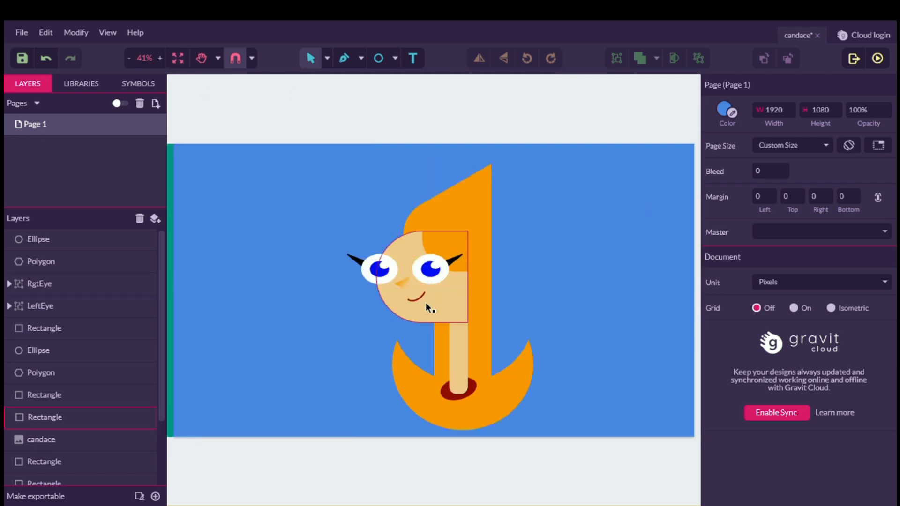
pyautogui.hscroll(-4, 425, 302)
pyautogui.hscroll(4, 454, 300)
pyautogui.scroll(5, 443, 298)
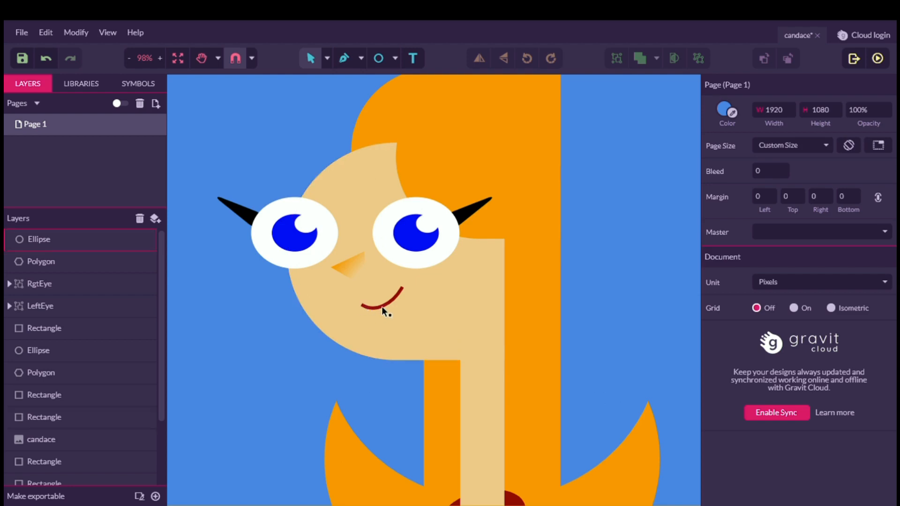
pyautogui.click(381, 305)
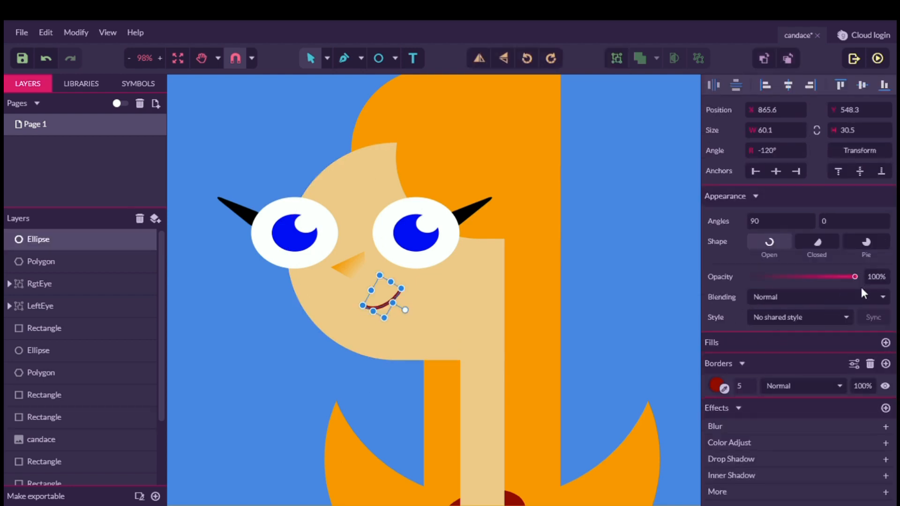
pyautogui.click(852, 364)
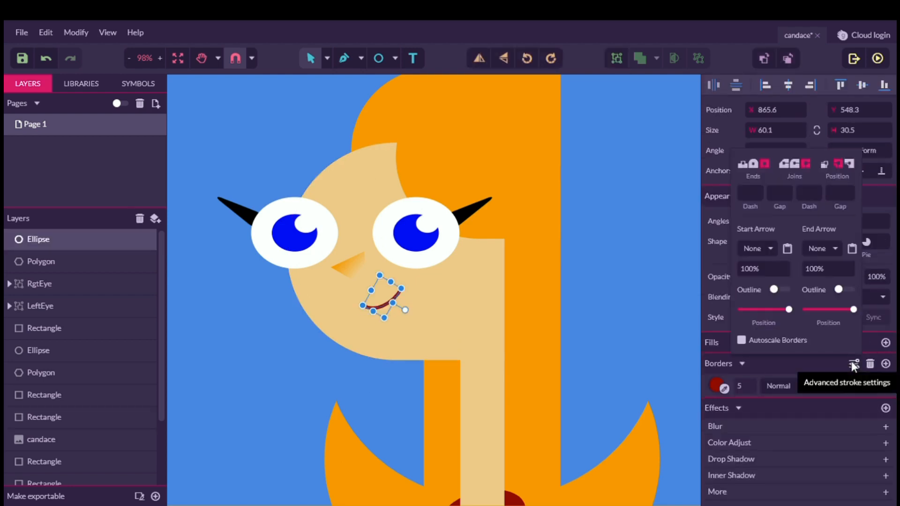
pyautogui.click(753, 162)
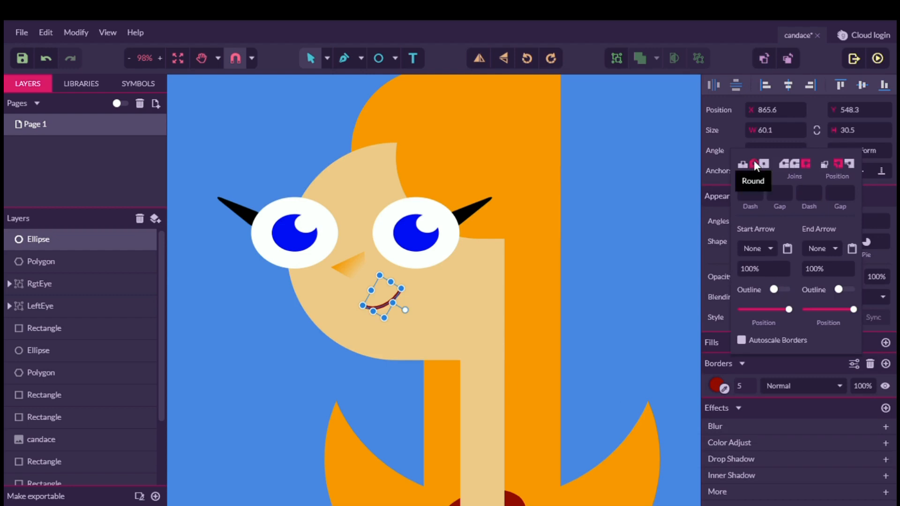
pyautogui.click(272, 368)
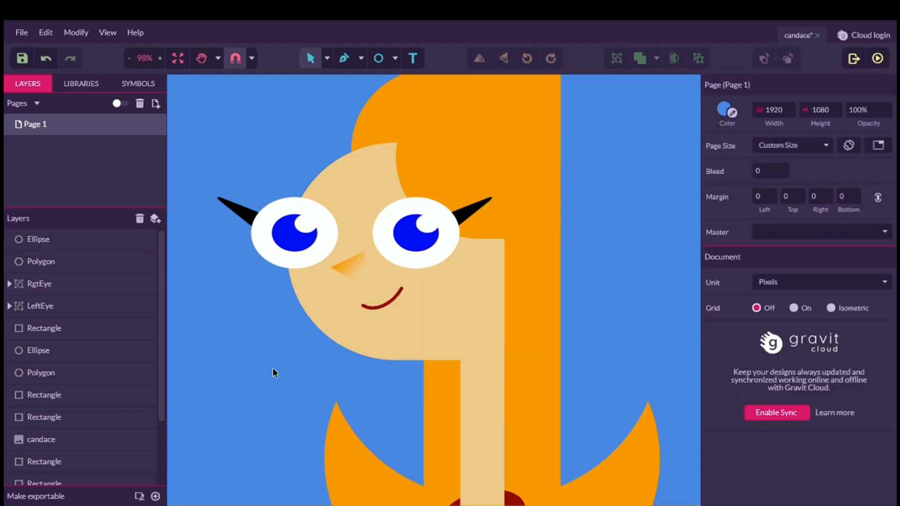
pyautogui.moveTo(386, 305); pyautogui.dragTo(385, 314)
pyautogui.click(251, 370)
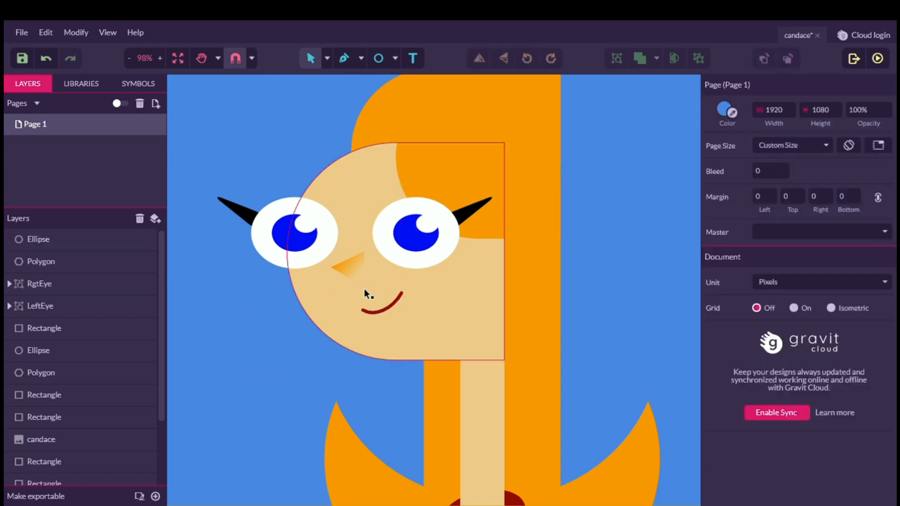
# Step: Duplicate the mouth arc onto the blue background beside the face and rotate the copy to 60°
pyautogui.click(393, 307)
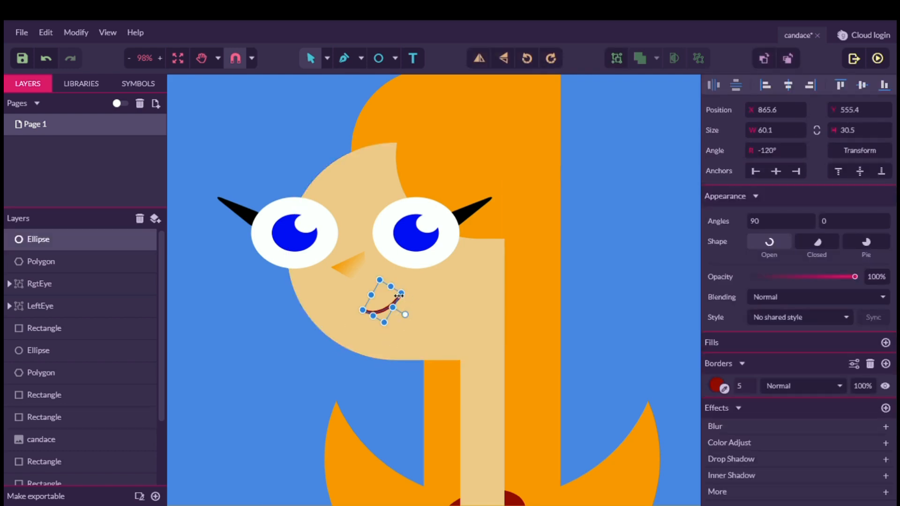
pyautogui.moveTo(385, 309); pyautogui.dragTo(242, 325)
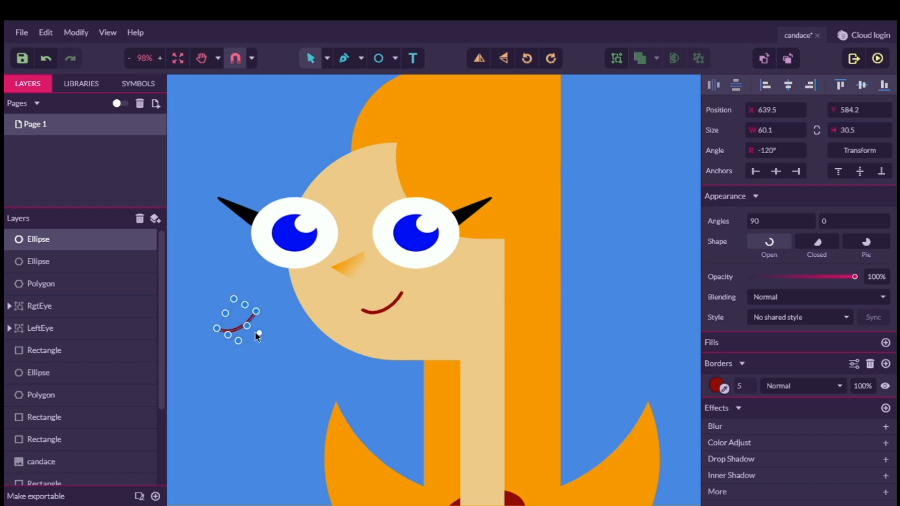
pyautogui.moveTo(262, 335); pyautogui.dragTo(218, 314)
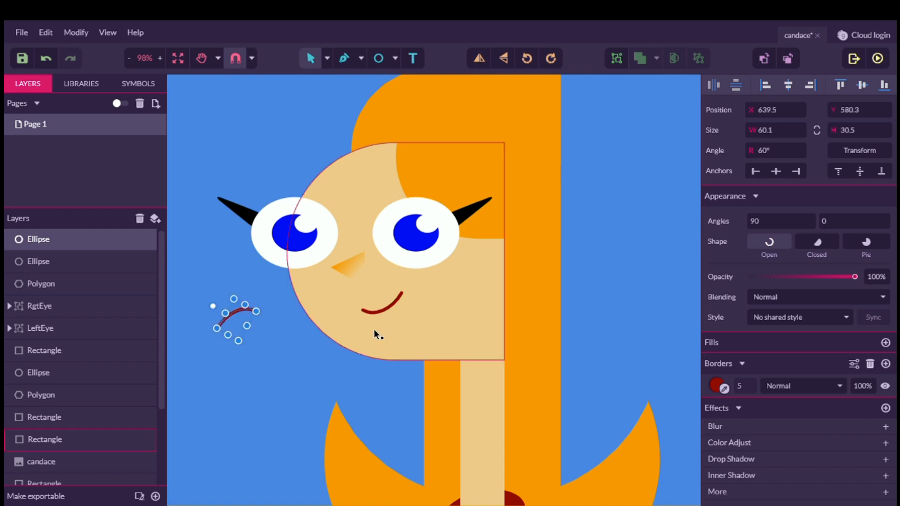
# Step: Sample the hair's orange for the copied arc's border and darken it to #C37705
pyautogui.click(724, 389)
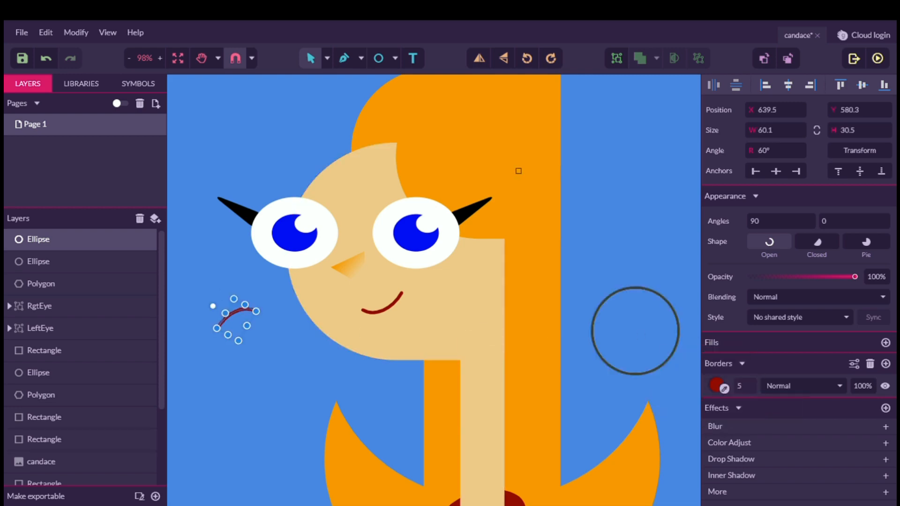
pyautogui.click(481, 133)
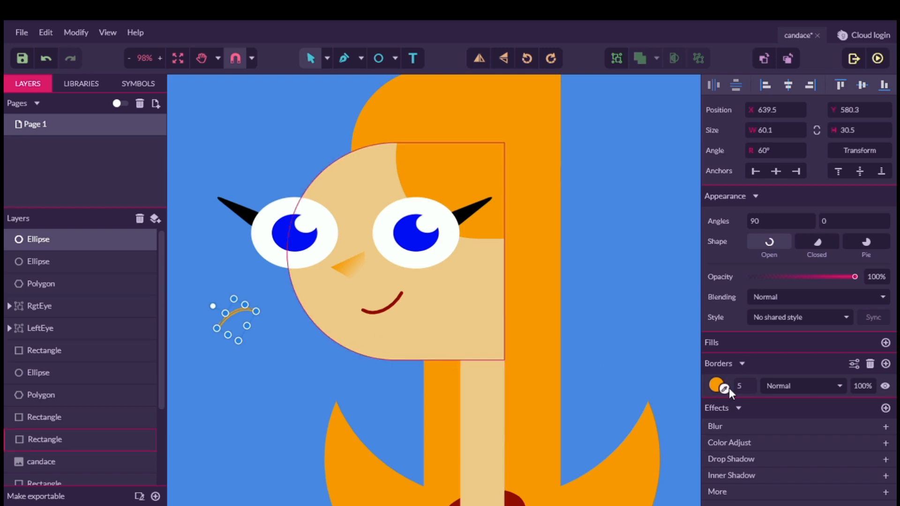
pyautogui.click(716, 385)
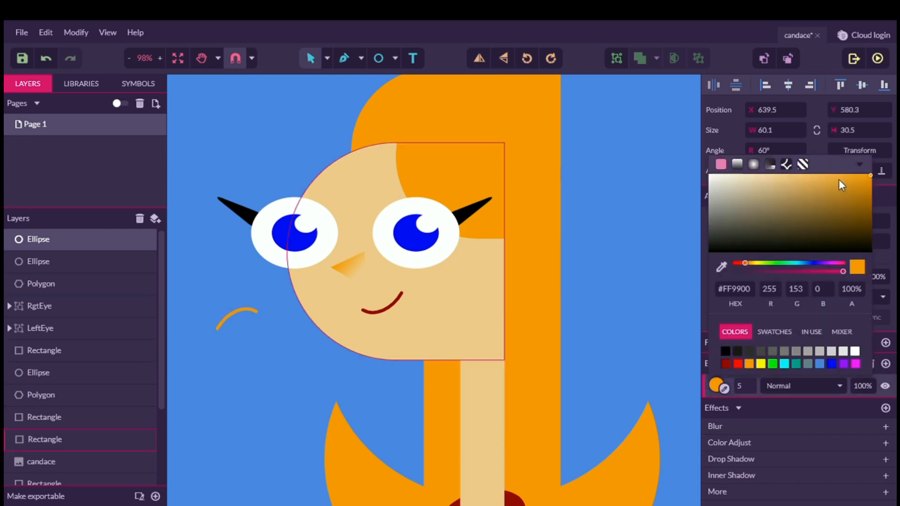
pyautogui.click(867, 192)
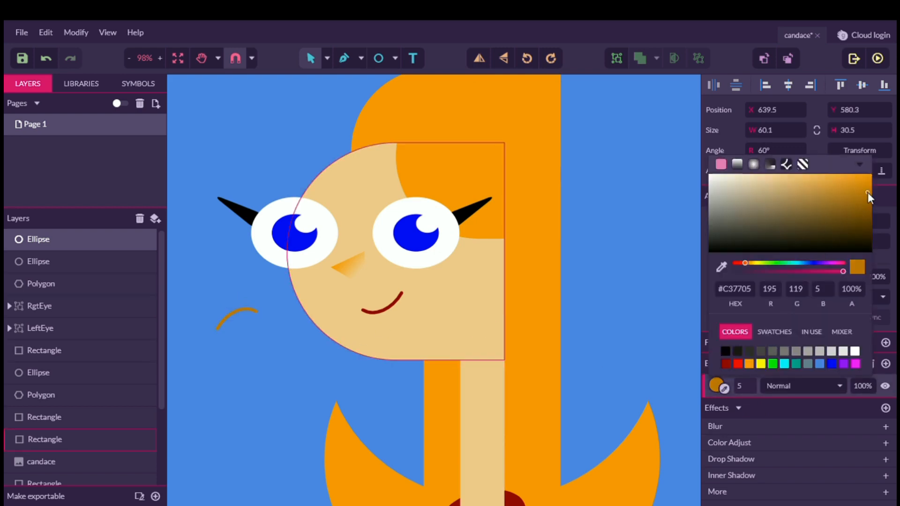
pyautogui.click(275, 359)
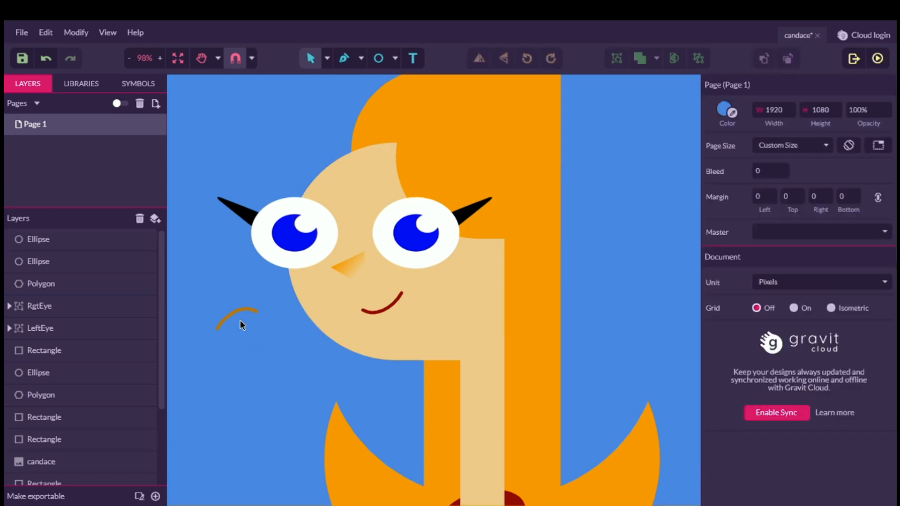
# Step: Duplicate the dark orange arc, place the copy just below the original, and flip the copy horizontally
pyautogui.click(235, 313)
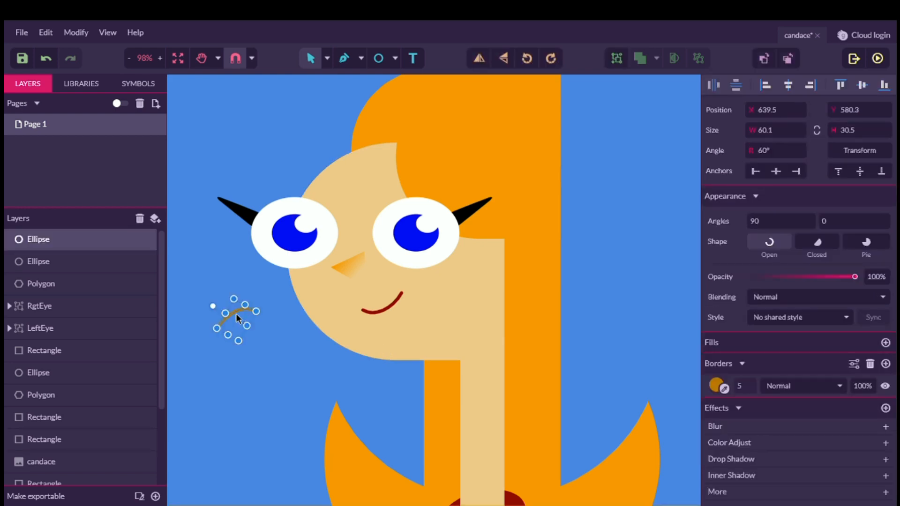
pyautogui.hotkey('ctrl', 'd')
pyautogui.moveTo(235, 314); pyautogui.dragTo(262, 338)
pyautogui.click(483, 53)
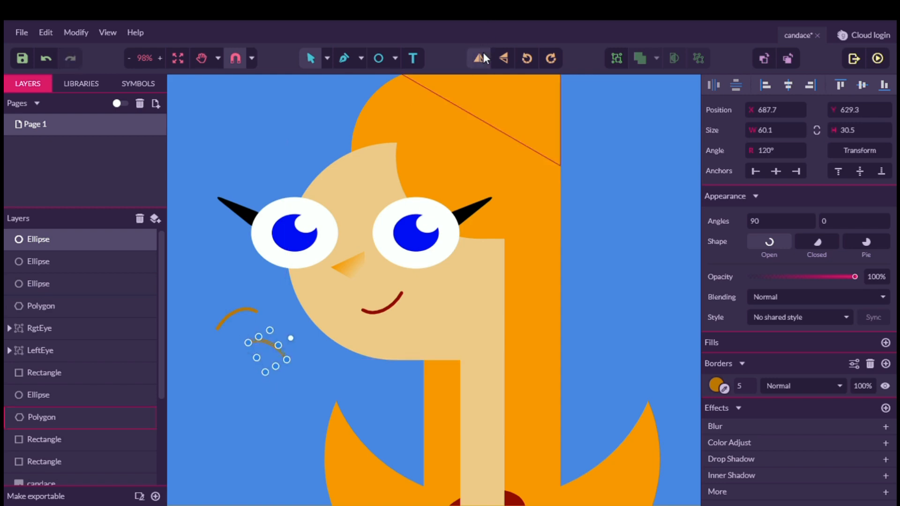
pyautogui.click(225, 371)
# Step: Move the original arc above the left eye and the mirrored arc above the right eye as eyebrows
pyautogui.moveTo(241, 315); pyautogui.dragTo(293, 157)
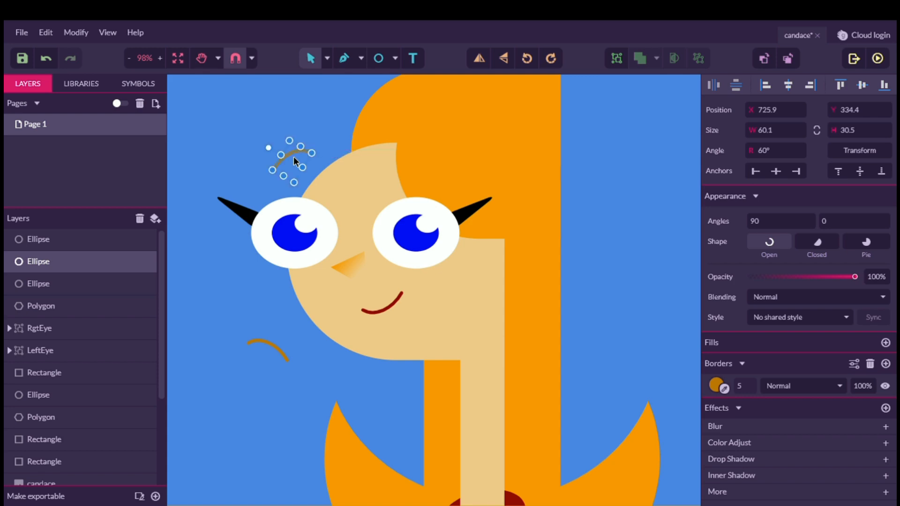
pyautogui.click(263, 345)
pyautogui.moveTo(273, 346); pyautogui.dragTo(423, 153)
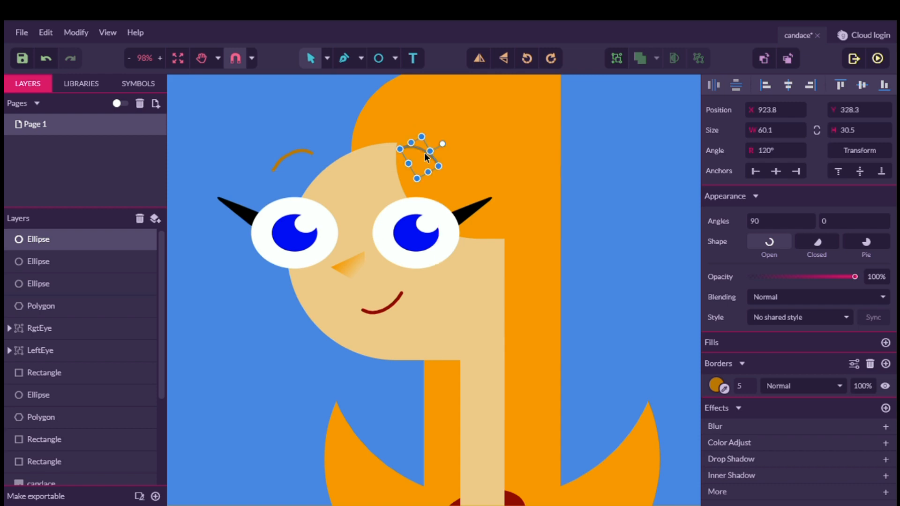
pyautogui.click(261, 321)
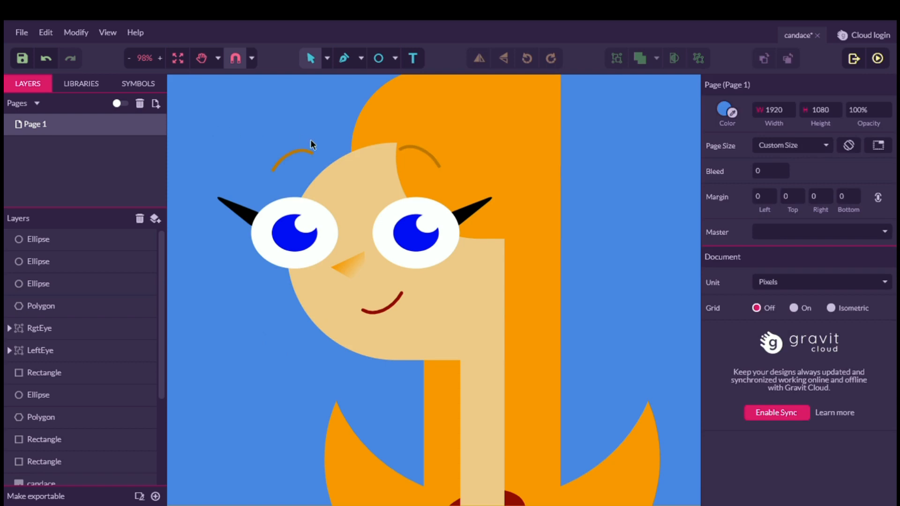
# Step: Lower both eyebrows closer to the eyes, shifting the left one slightly outward
pyautogui.moveTo(425, 155); pyautogui.dragTo(426, 164)
pyautogui.moveTo(288, 157); pyautogui.dragTo(277, 187)
pyautogui.click(257, 292)
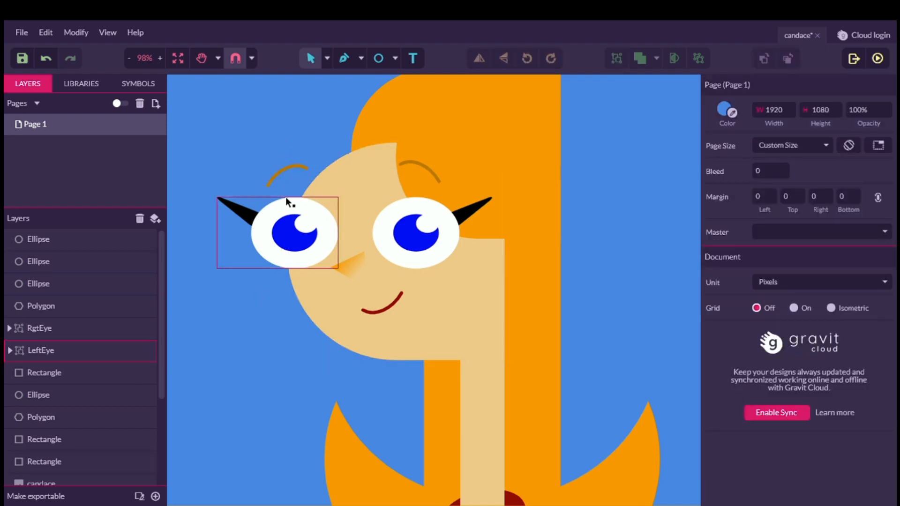
# Step: Compare the whole drawn character with the reference image on the green background
pyautogui.click(177, 58)
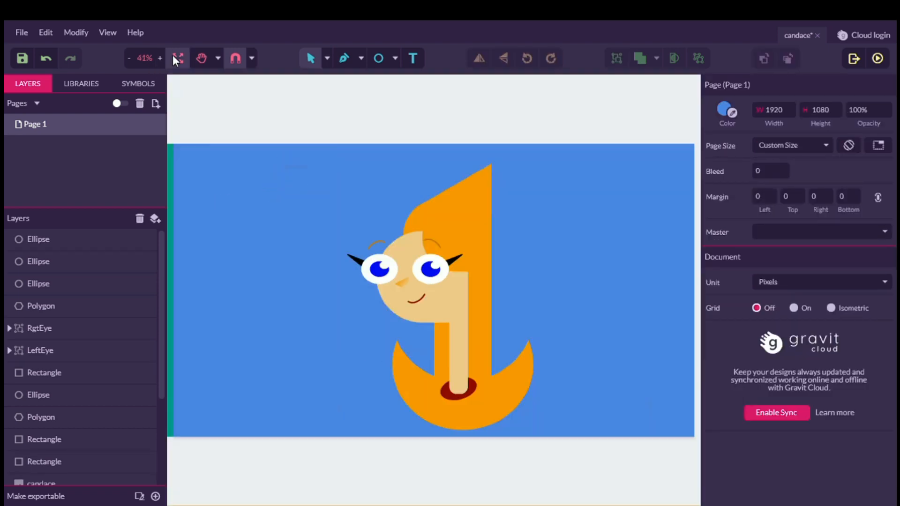
pyautogui.scroll(2, 371, 371)
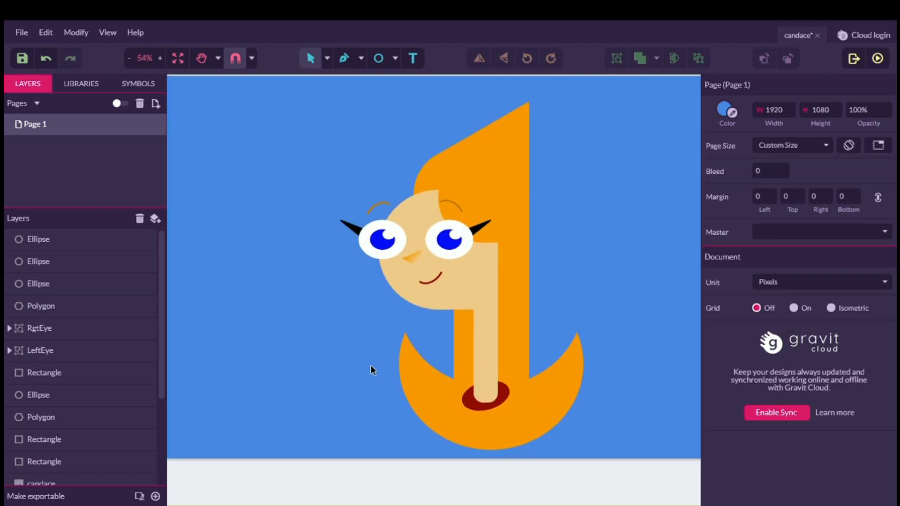
pyautogui.scroll(-1, 371, 370)
pyautogui.click(183, 63)
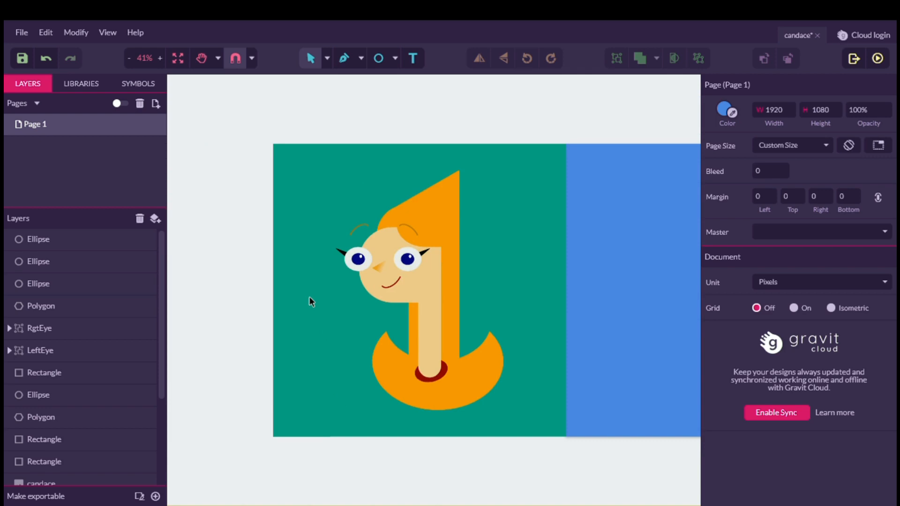
pyautogui.hscroll(3, 309, 297)
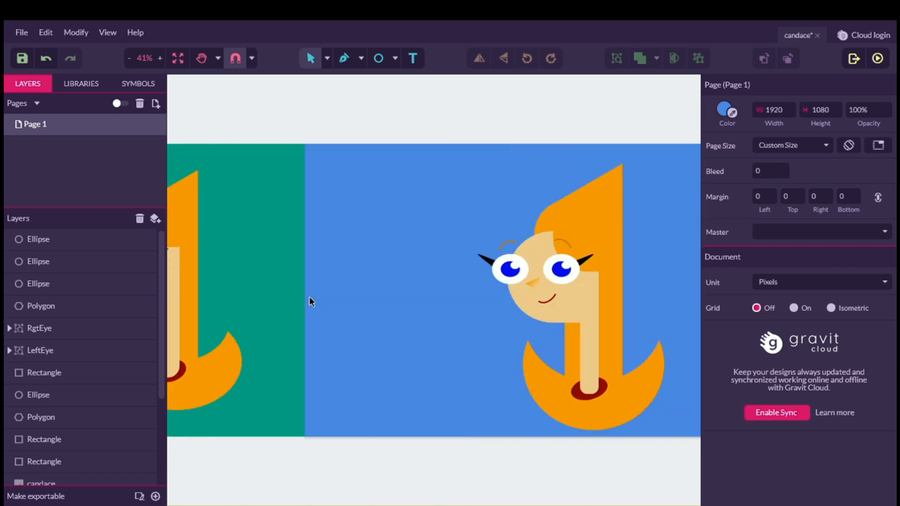
pyautogui.hscroll(-2, 309, 298)
pyautogui.hscroll(3, 309, 297)
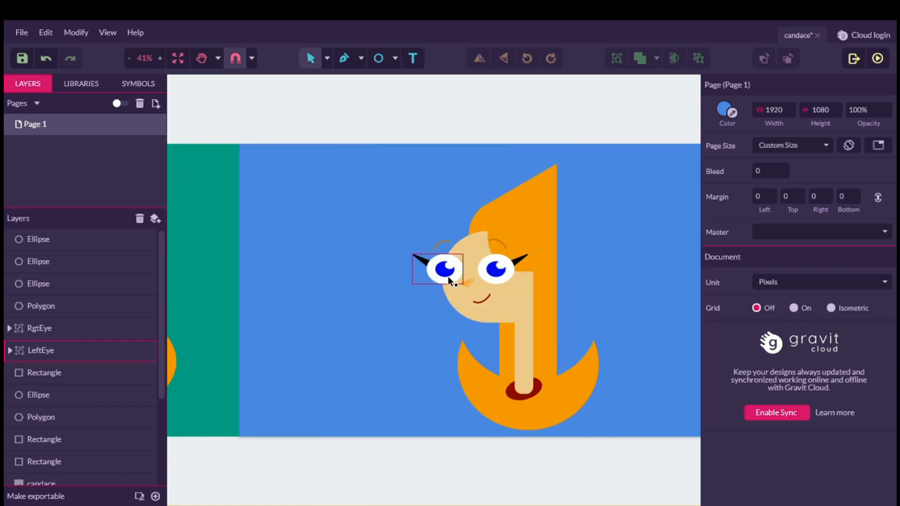
pyautogui.hscroll(-2, 360, 291)
pyautogui.hscroll(-2, 361, 296)
pyautogui.hscroll(4, 361, 296)
pyautogui.hscroll(3, 407, 287)
pyautogui.hscroll(-7, 404, 288)
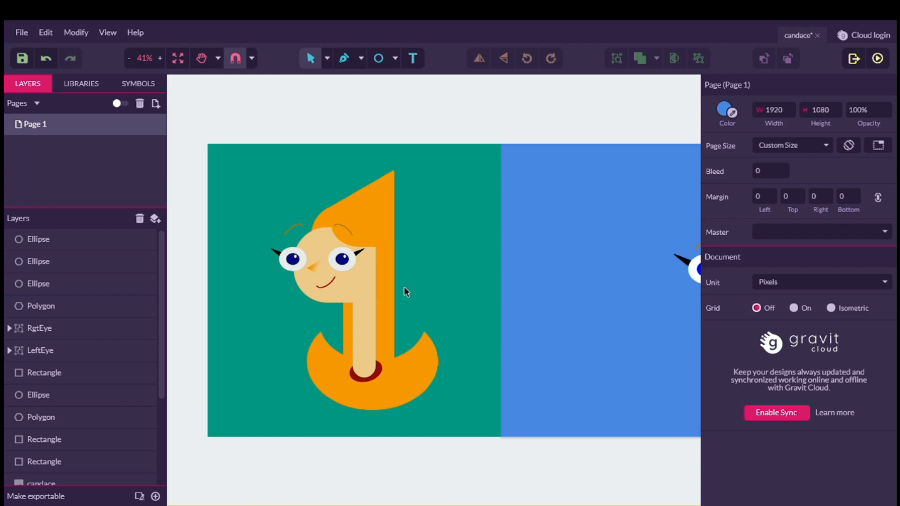
pyautogui.hscroll(3, 405, 290)
pyautogui.hscroll(1, 406, 290)
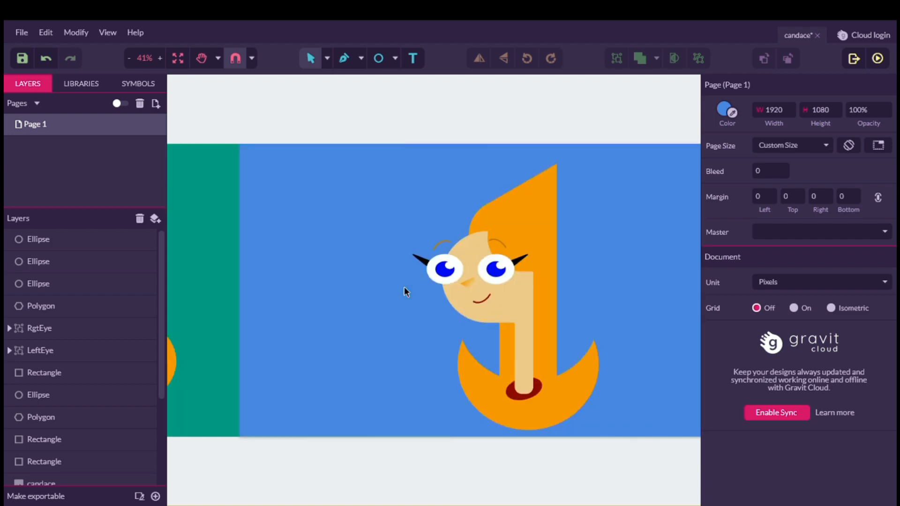
pyautogui.scroll(-2, 404, 291)
pyautogui.click(177, 58)
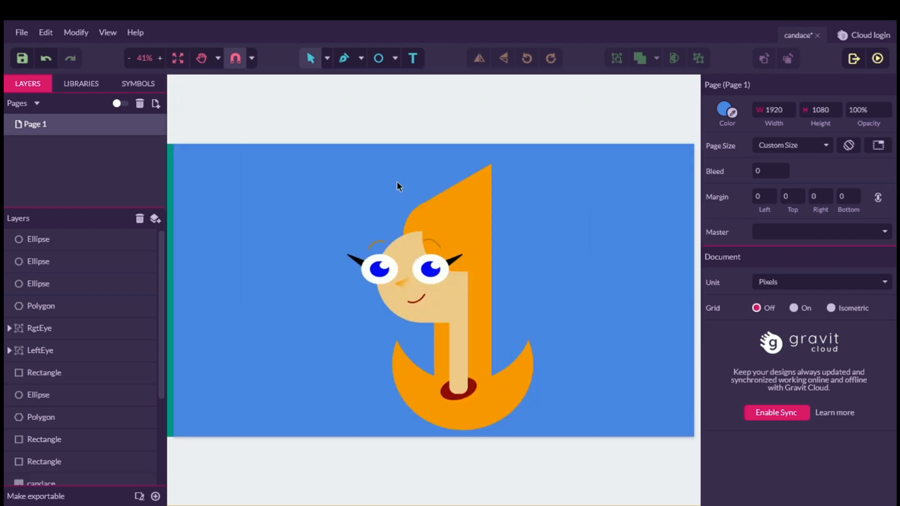